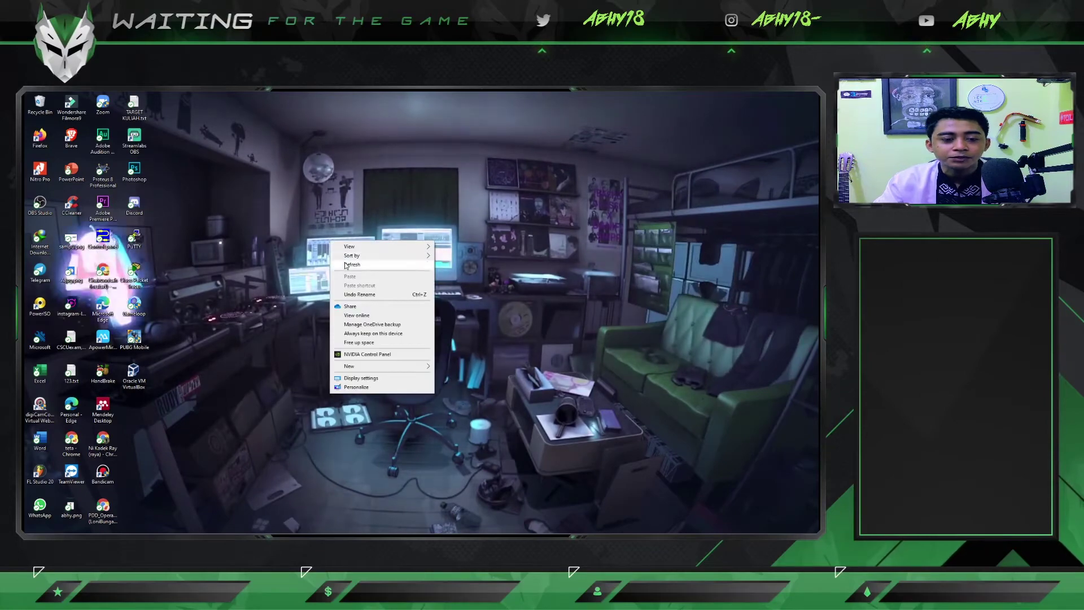
Step: Refresh the desktop and open Oracle VM VirtualBox Manager
{"action": "left_click", "coordinate": [351, 263]}
{"action": "double_click", "coordinate": [135, 382]}
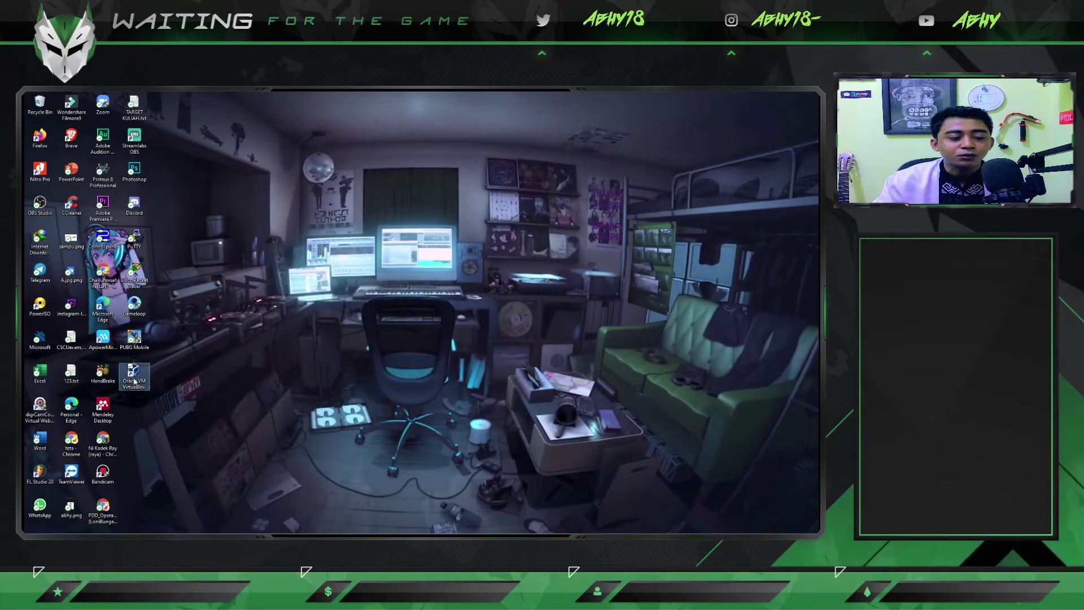
{"action": "left_click", "coordinate": [781, 98]}
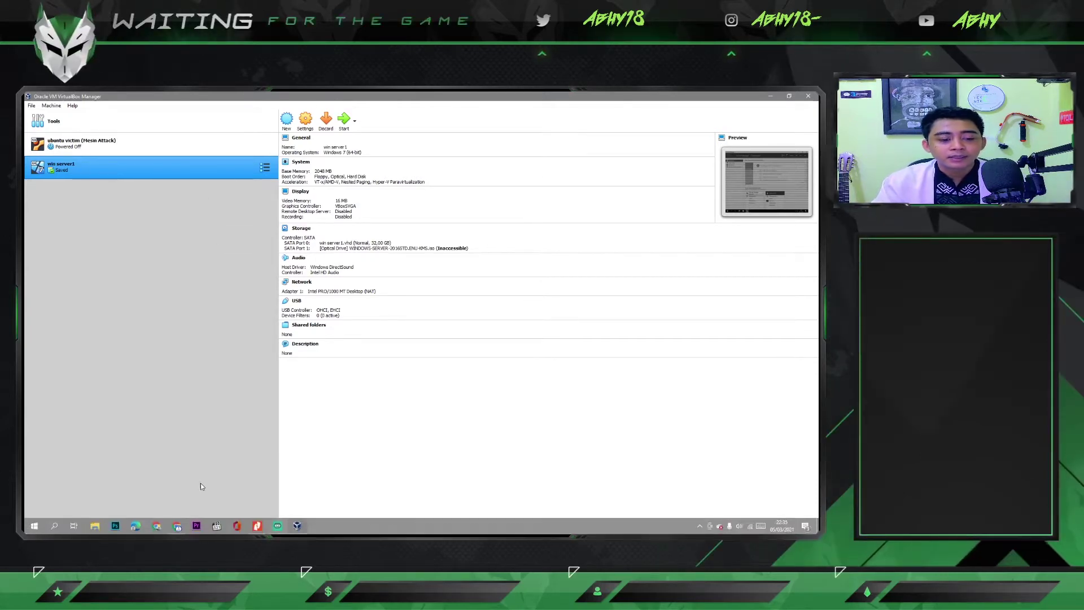
Step: Switch to the PRAKTIKUM 1 PDF in Nitro Pro and read the objective and required tools on its first page
{"action": "left_click", "coordinate": [257, 525]}
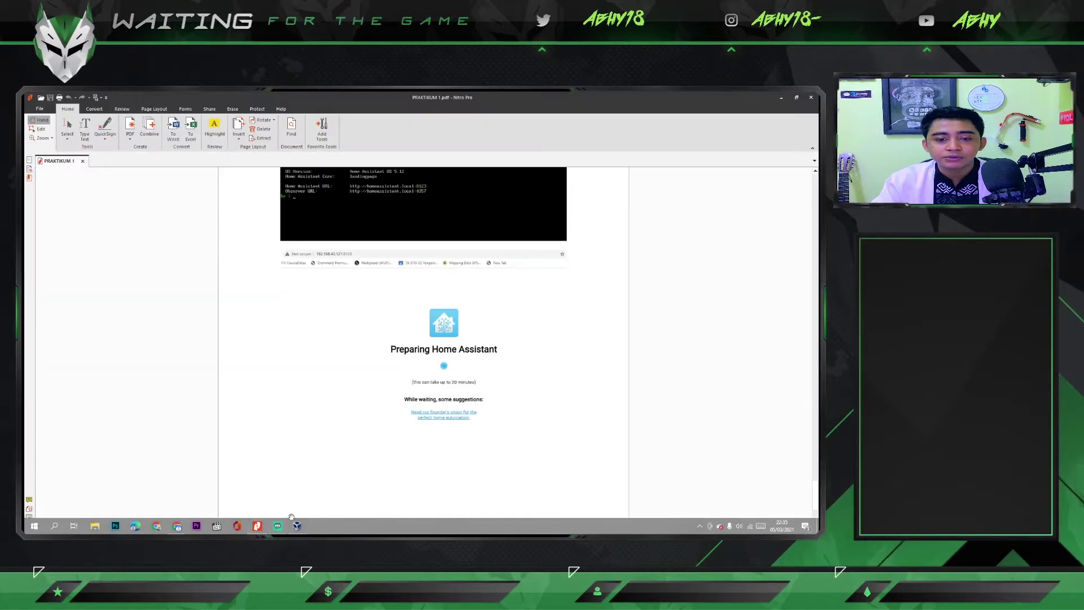
{"action": "scroll", "coordinate": [476, 436], "scroll_direction": "up", "scroll_amount": 12}
{"action": "scroll", "coordinate": [513, 419], "scroll_direction": "up", "scroll_amount": 15}
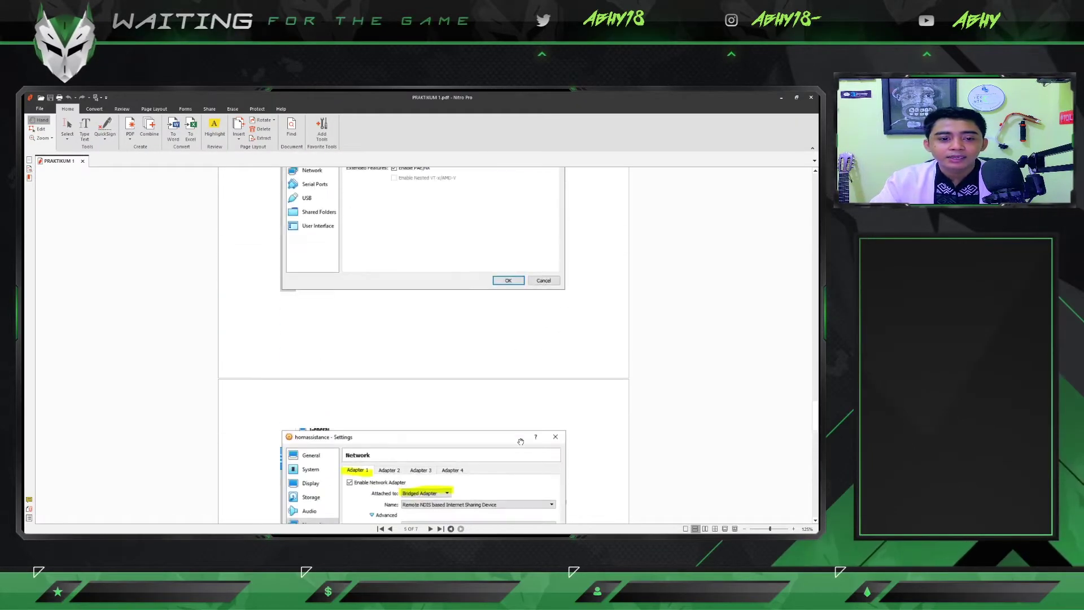
{"action": "scroll", "coordinate": [542, 482], "scroll_direction": "up", "scroll_amount": 15}
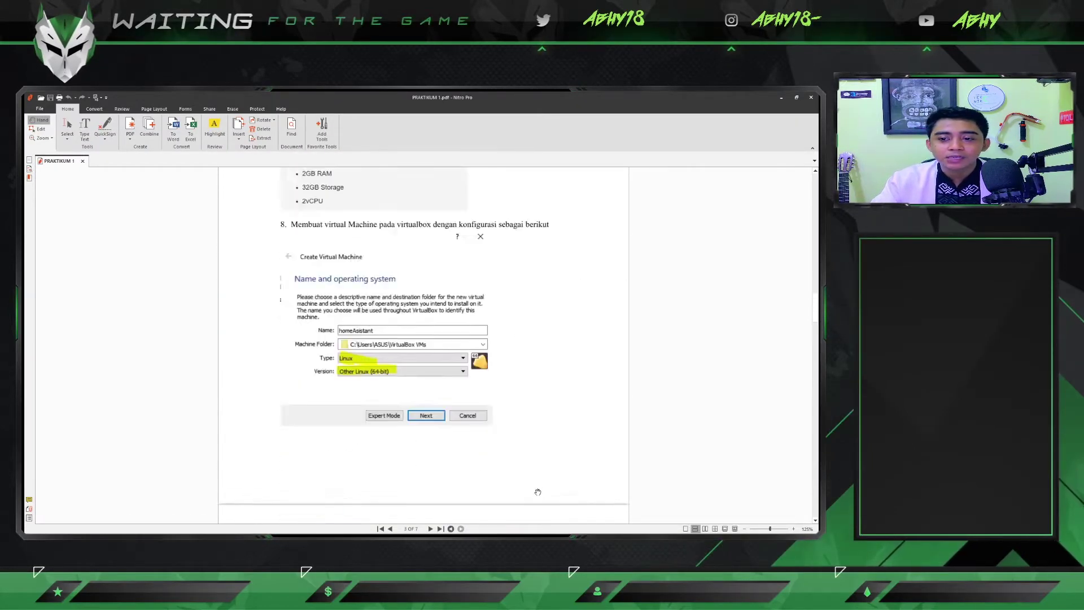
{"action": "scroll", "coordinate": [544, 469], "scroll_direction": "up", "scroll_amount": 12}
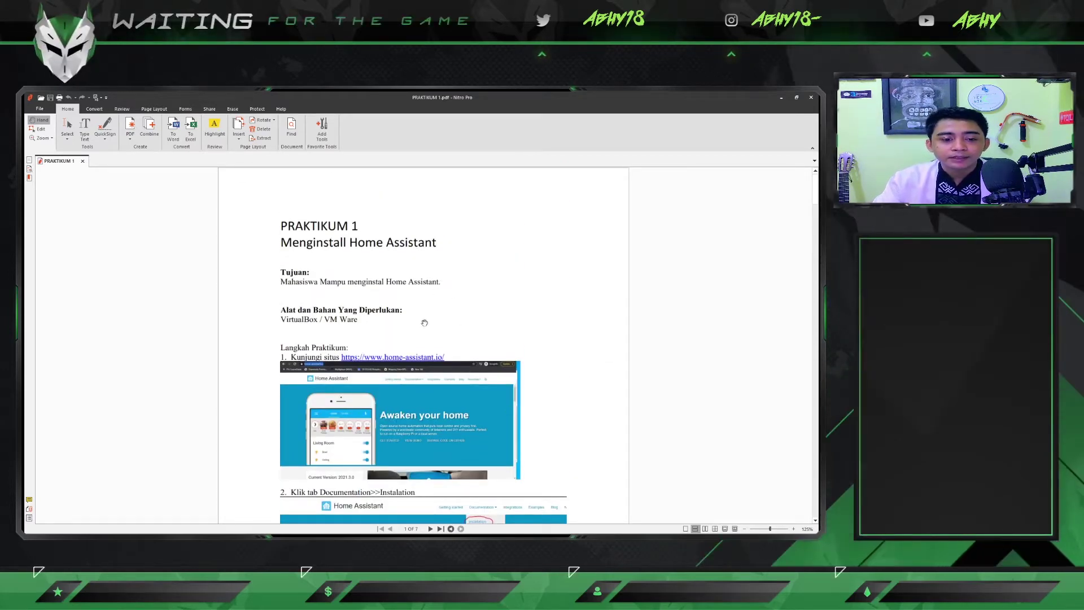
{"action": "scroll", "coordinate": [425, 322], "scroll_direction": "up", "scroll_amount": 1}
{"action": "scroll", "coordinate": [573, 315], "scroll_direction": "up", "scroll_amount": 1}
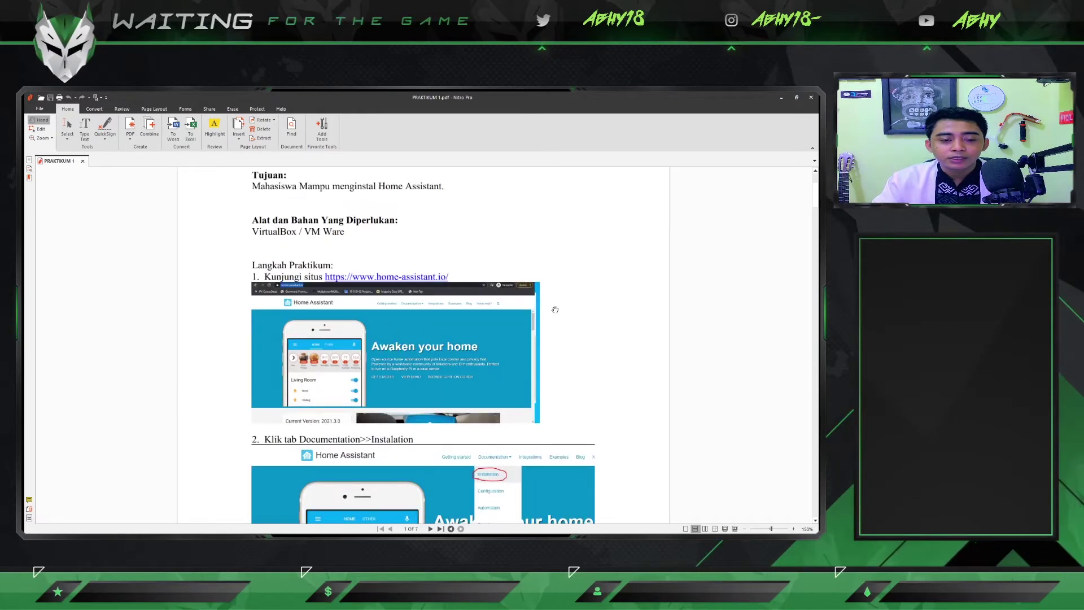
{"action": "scroll", "coordinate": [574, 338], "scroll_direction": "up", "scroll_amount": 3}
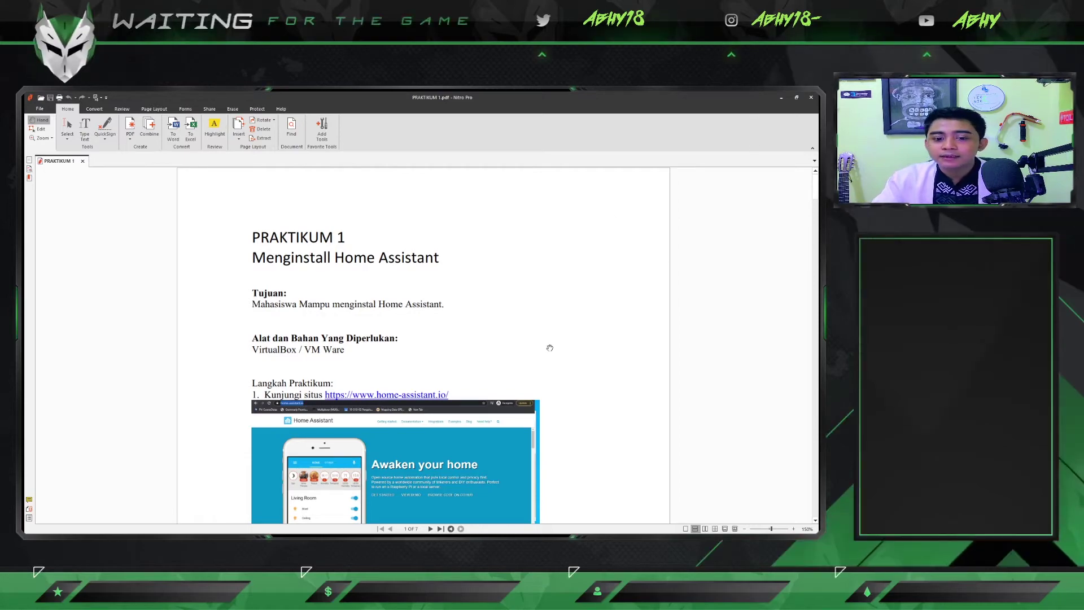
Step: Skim the practical's instructions up to the virtual machine memory size section, and return to VirtualBox Manager
{"action": "scroll", "coordinate": [550, 348], "scroll_direction": "down", "scroll_amount": 15}
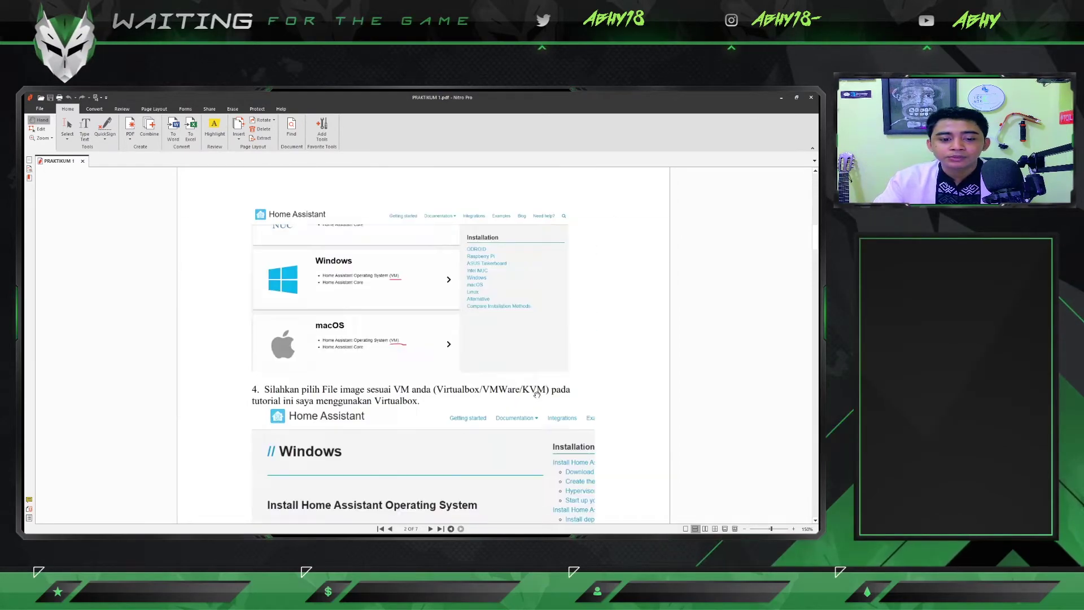
{"action": "scroll", "coordinate": [536, 394], "scroll_direction": "down", "scroll_amount": 15}
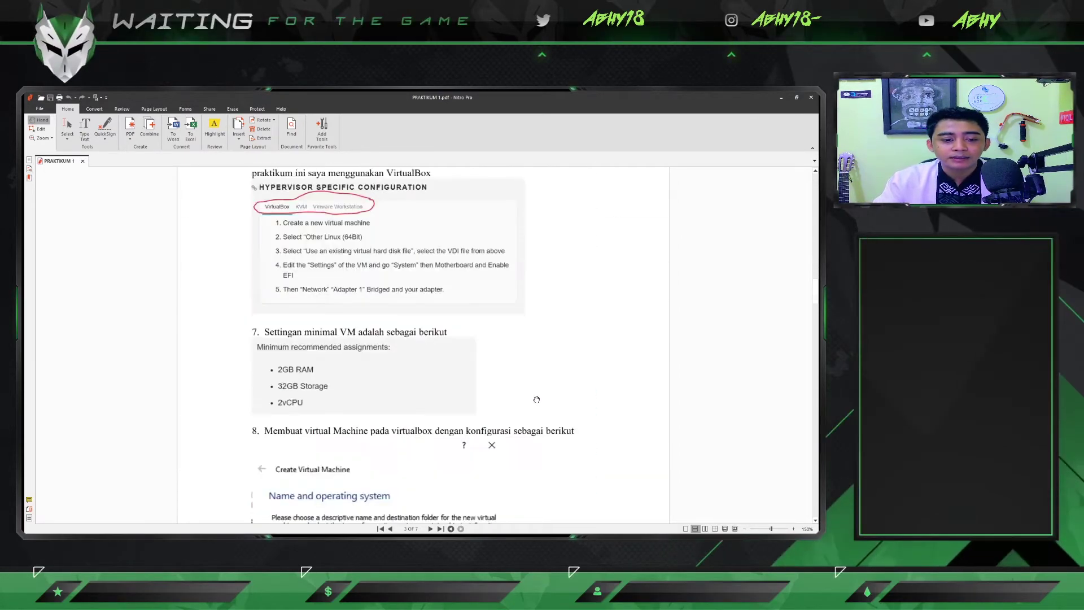
{"action": "scroll", "coordinate": [536, 399], "scroll_direction": "down", "scroll_amount": 10}
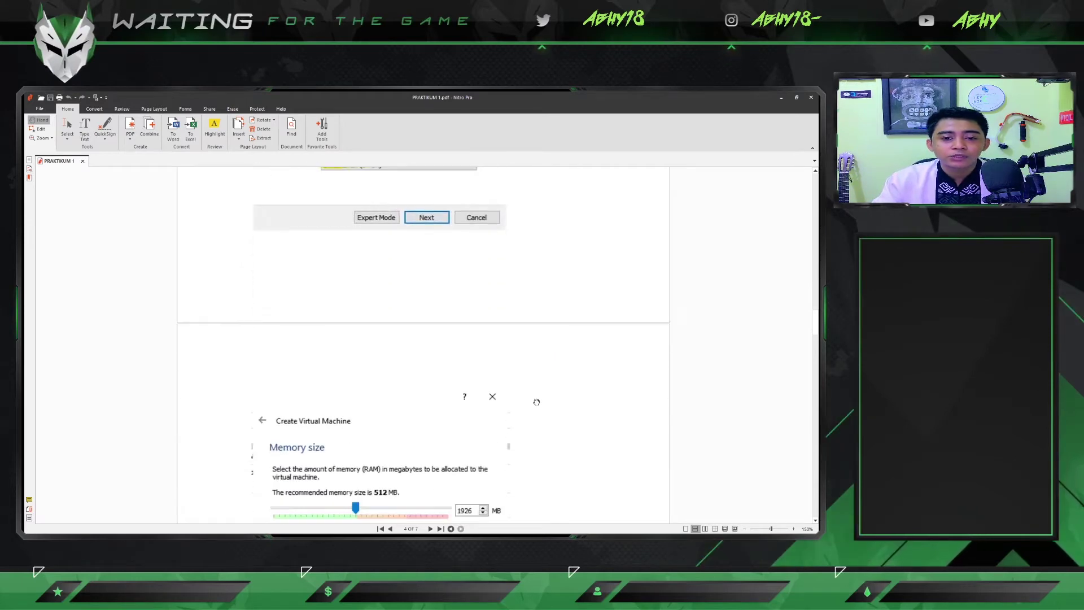
{"action": "scroll", "coordinate": [613, 372], "scroll_direction": "down", "scroll_amount": 3}
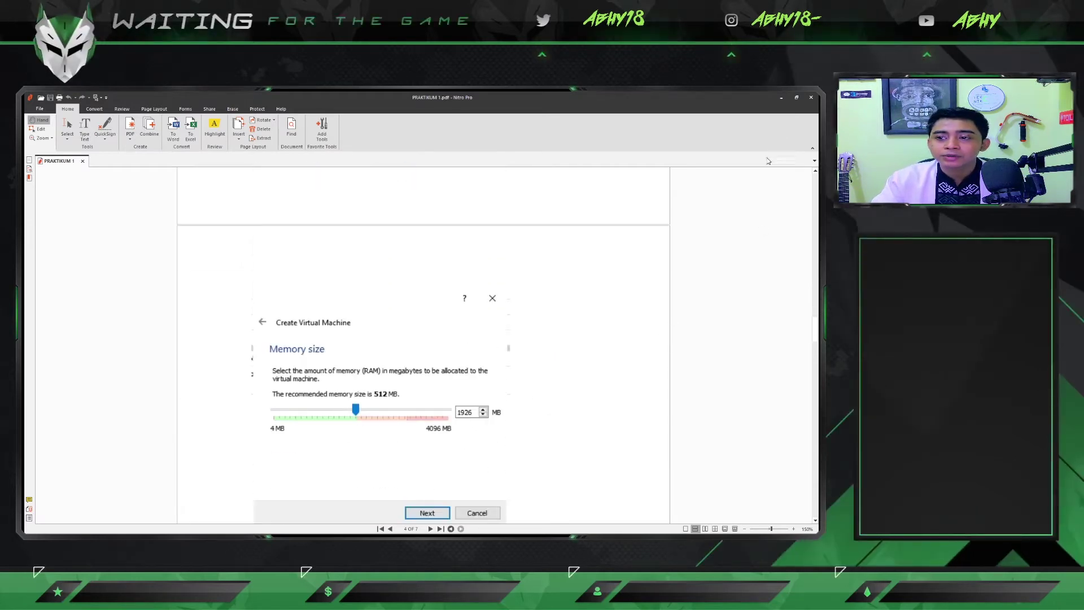
{"action": "left_click", "coordinate": [780, 99]}
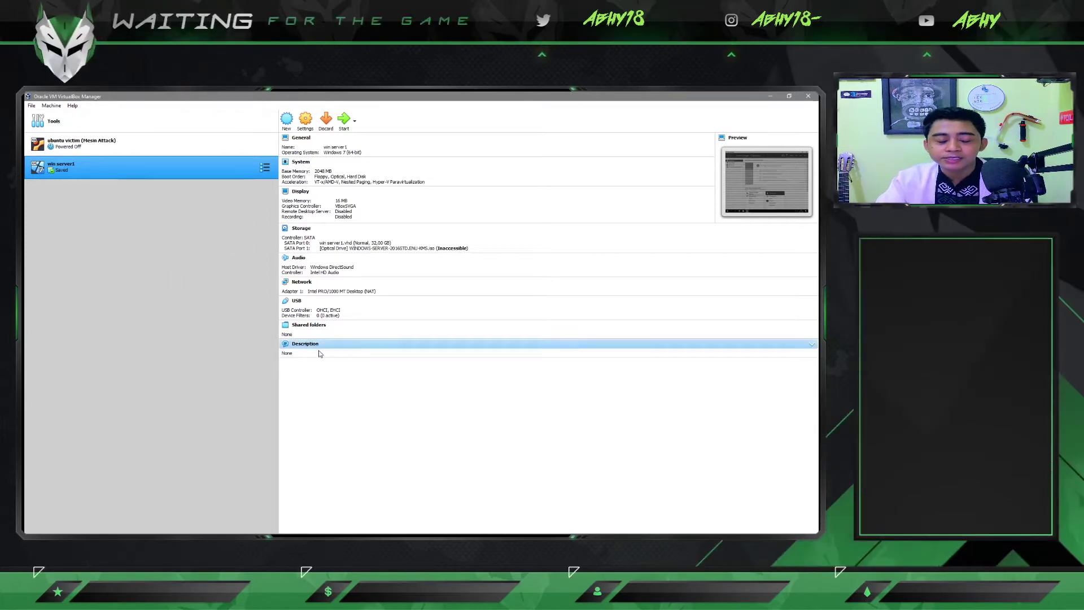
Step: Return to the first page of the PRAKTIKUM 1 PDF and open its home-assistant.io link in a maximized browser window
{"action": "mouse_move", "coordinate": [216, 522]}
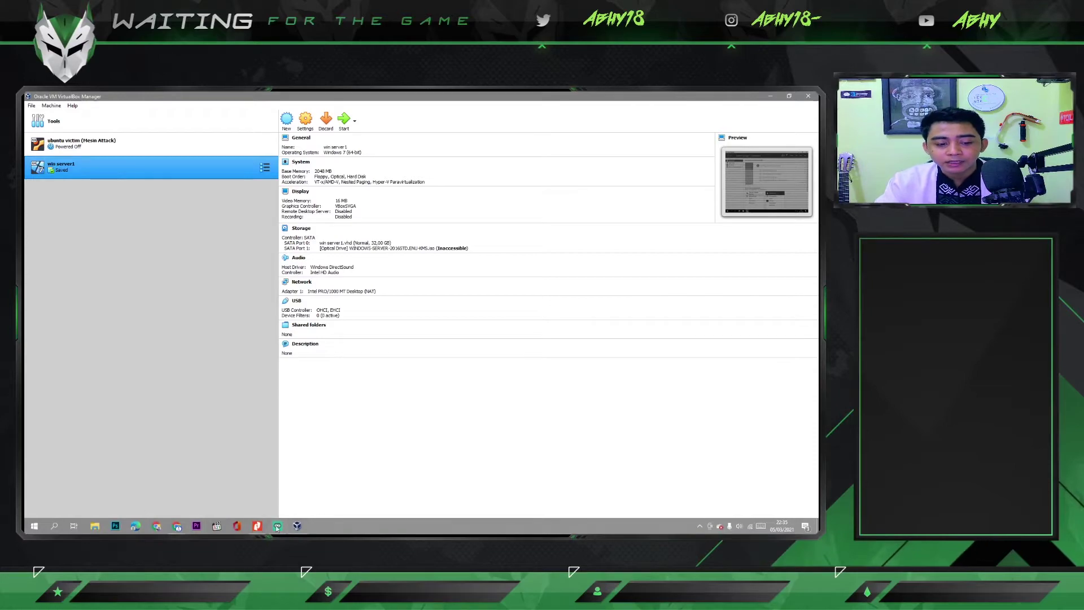
{"action": "left_click", "coordinate": [257, 525]}
{"action": "scroll", "coordinate": [483, 373], "scroll_direction": "up", "scroll_amount": 10}
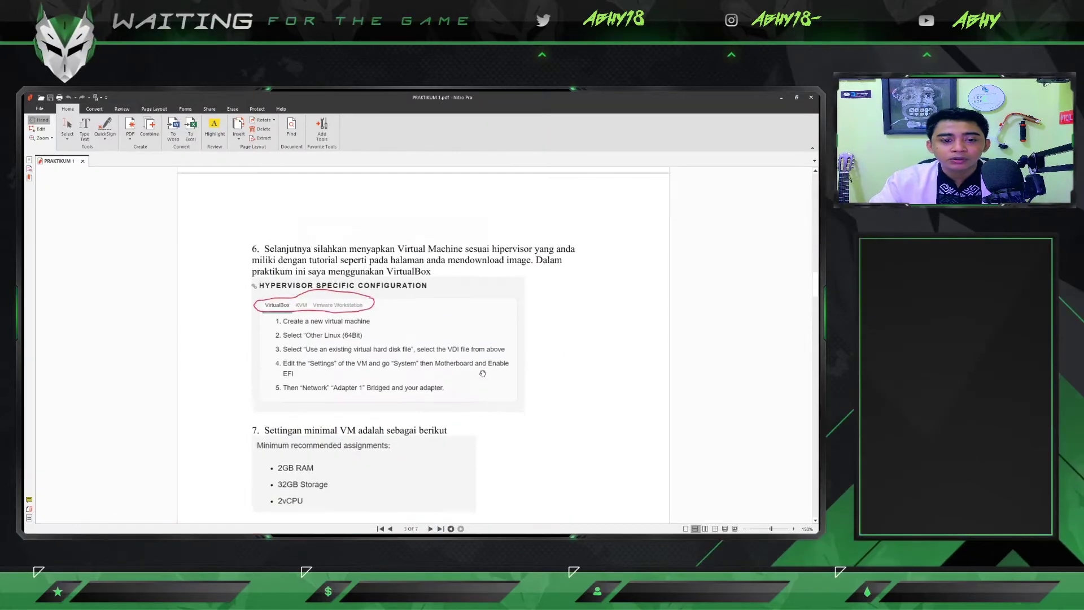
{"action": "scroll", "coordinate": [483, 373], "scroll_direction": "up", "scroll_amount": 20}
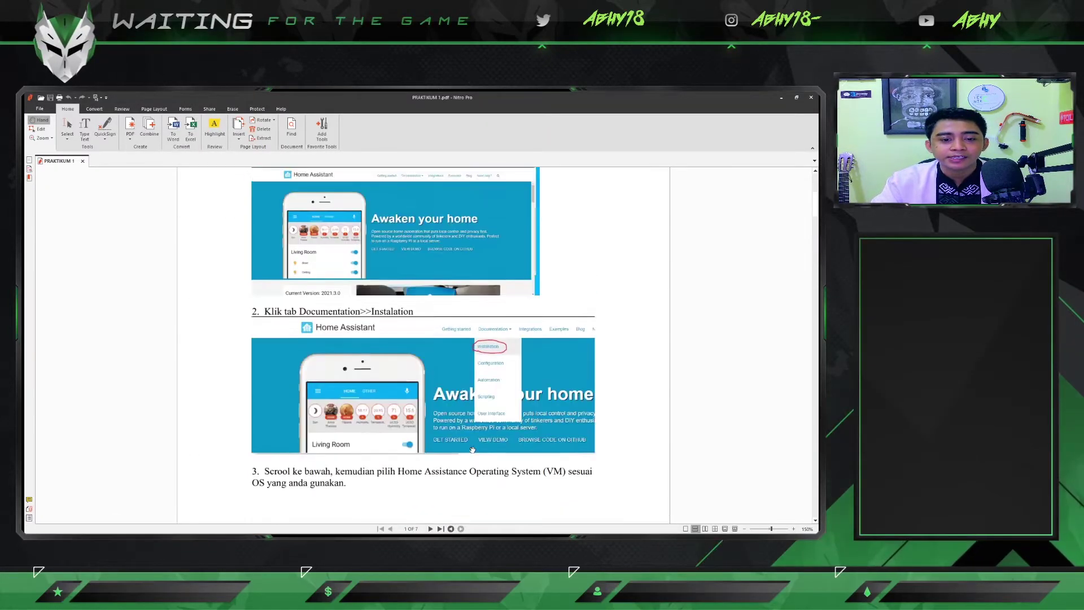
{"action": "scroll", "coordinate": [472, 449], "scroll_direction": "up", "scroll_amount": 4}
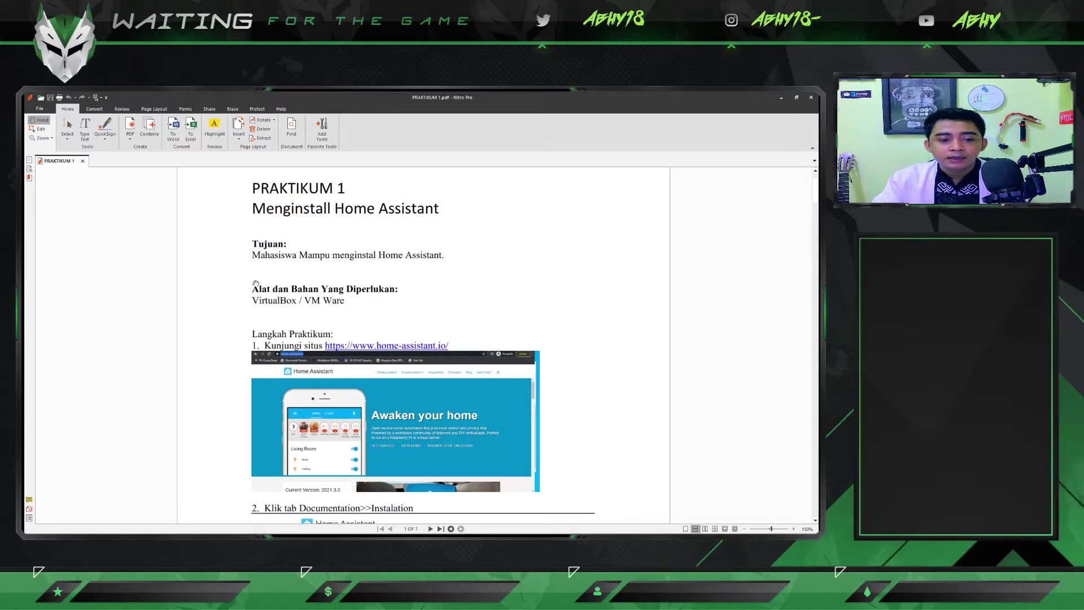
{"action": "scroll", "coordinate": [287, 303], "scroll_direction": "up", "scroll_amount": 1}
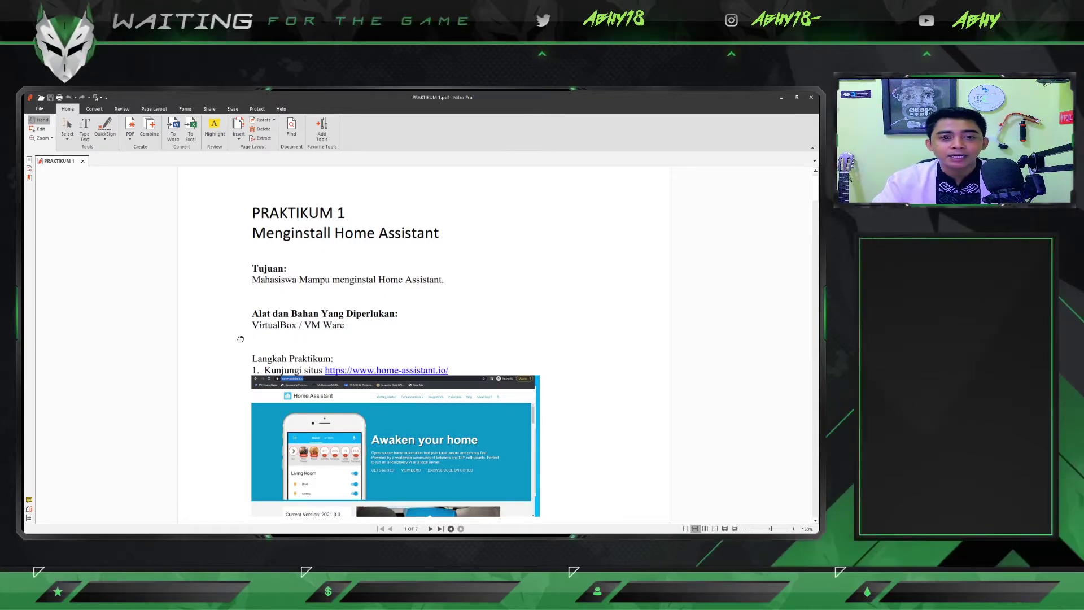
{"action": "left_click", "coordinate": [390, 371]}
{"action": "left_click", "coordinate": [401, 338]}
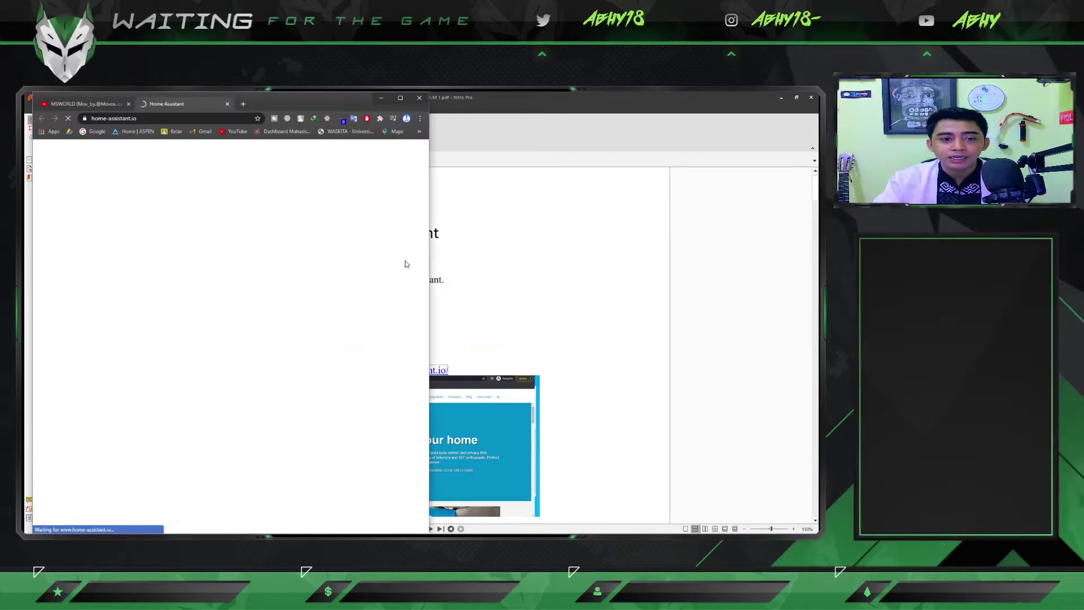
{"action": "left_click", "coordinate": [401, 99]}
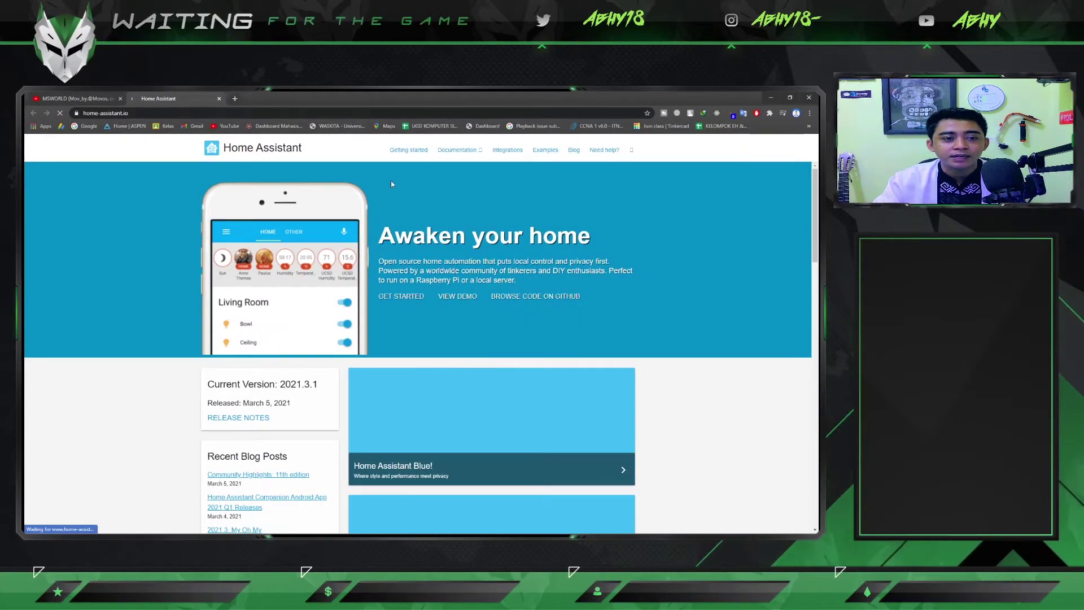
Step: Open the Installation page of the Home Assistant documentation and go to its list of platforms
{"action": "mouse_move", "coordinate": [458, 151]}
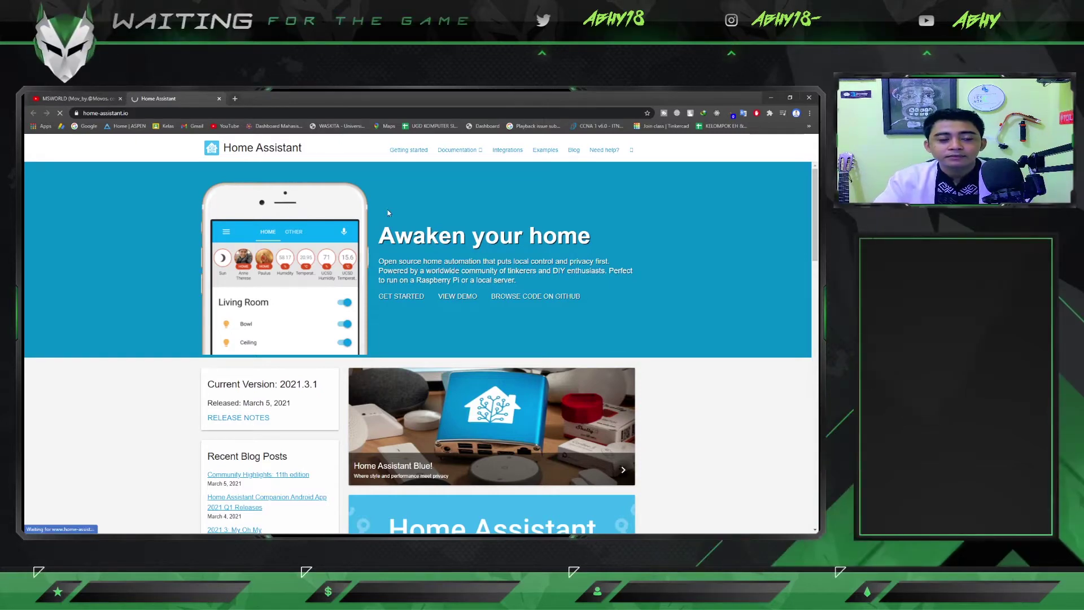
{"action": "scroll", "coordinate": [395, 215], "scroll_direction": "down", "scroll_amount": 6}
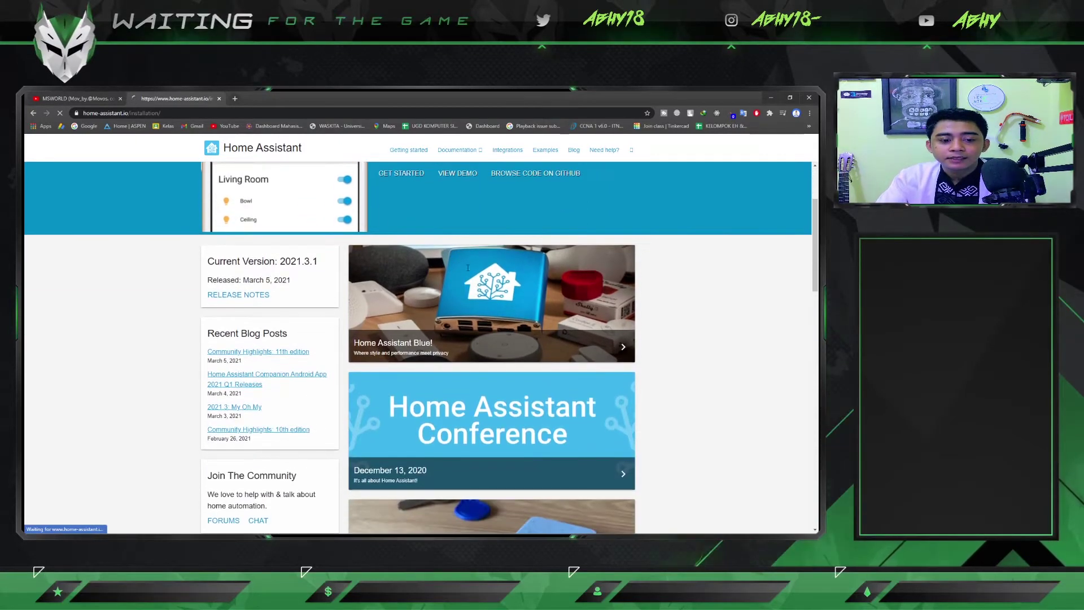
{"action": "scroll", "coordinate": [464, 286], "scroll_direction": "down", "scroll_amount": 5}
{"action": "scroll", "coordinate": [464, 286], "scroll_direction": "down", "scroll_amount": 3}
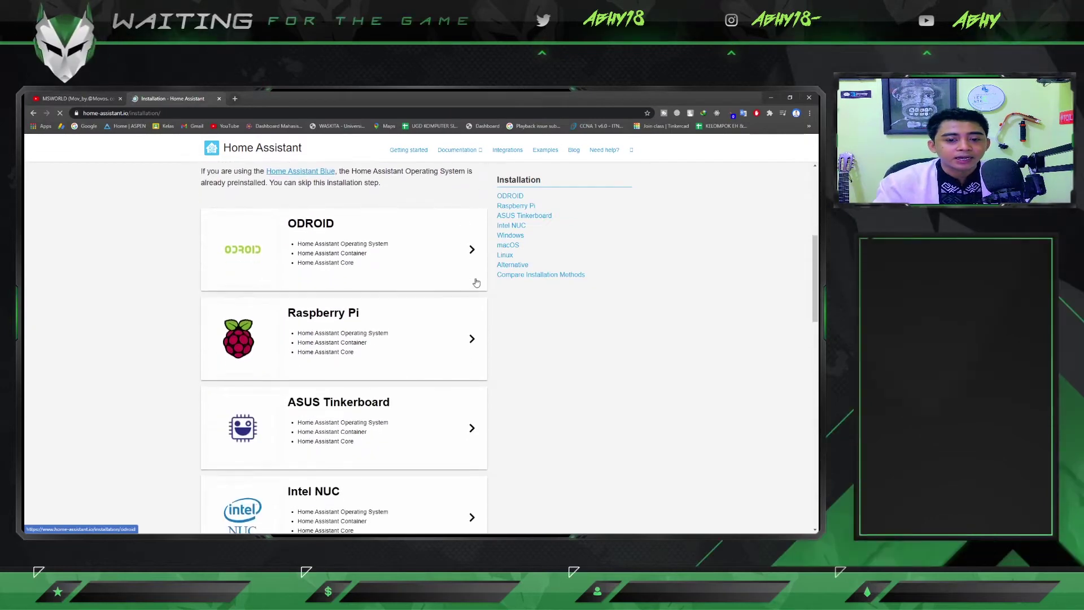
{"action": "scroll", "coordinate": [536, 343], "scroll_direction": "down", "scroll_amount": 2}
{"action": "scroll", "coordinate": [537, 345], "scroll_direction": "down", "scroll_amount": 2}
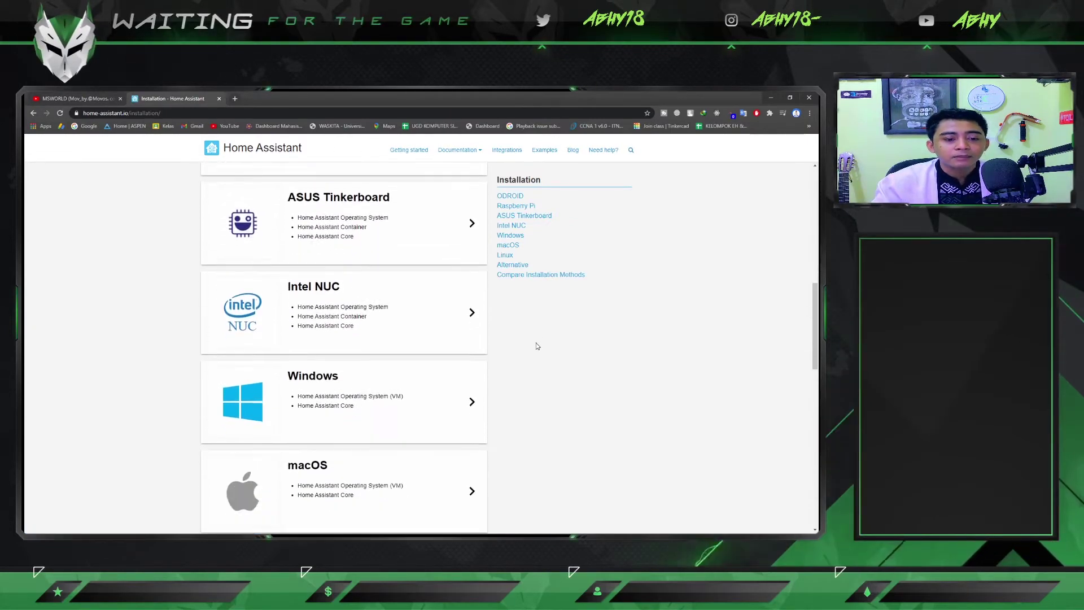
Step: Review the platforms on the Installation page and open the Windows installation guide
{"action": "scroll", "coordinate": [513, 353], "scroll_direction": "down", "scroll_amount": 1}
{"action": "scroll", "coordinate": [518, 382], "scroll_direction": "up", "scroll_amount": 2}
{"action": "scroll", "coordinate": [513, 377], "scroll_direction": "down", "scroll_amount": 3}
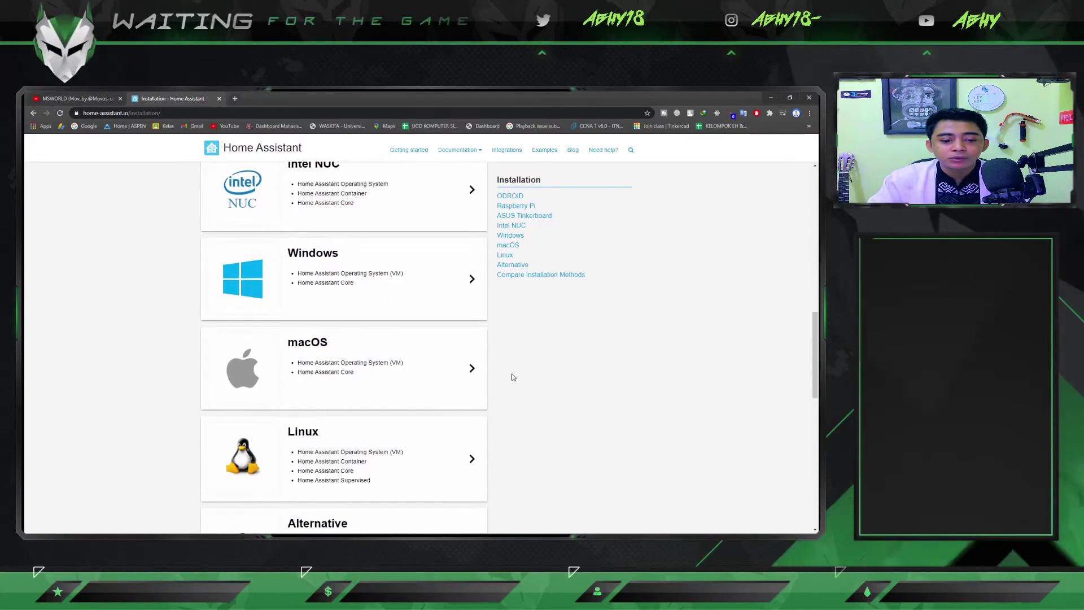
{"action": "scroll", "coordinate": [510, 387], "scroll_direction": "up", "scroll_amount": 4}
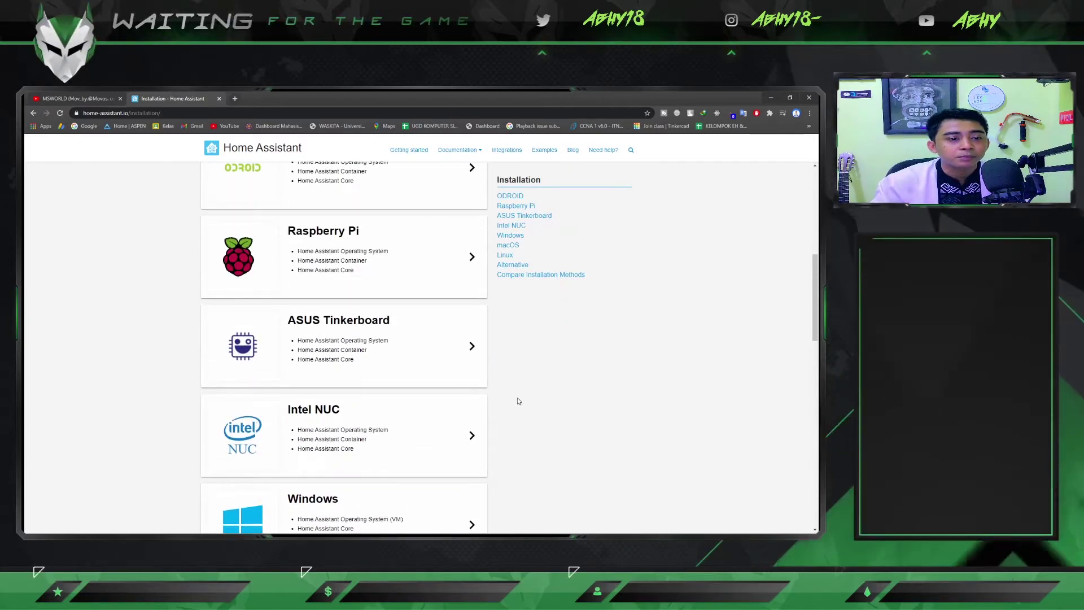
{"action": "scroll", "coordinate": [518, 400], "scroll_direction": "up", "scroll_amount": 1}
{"action": "scroll", "coordinate": [494, 406], "scroll_direction": "down", "scroll_amount": 1}
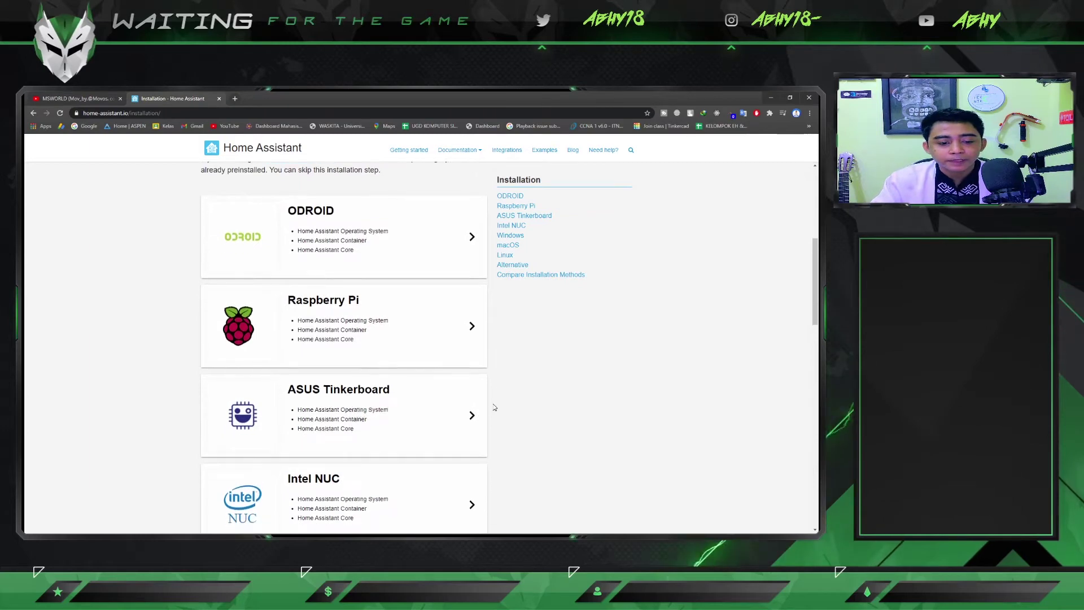
{"action": "scroll", "coordinate": [494, 406], "scroll_direction": "down", "scroll_amount": 3}
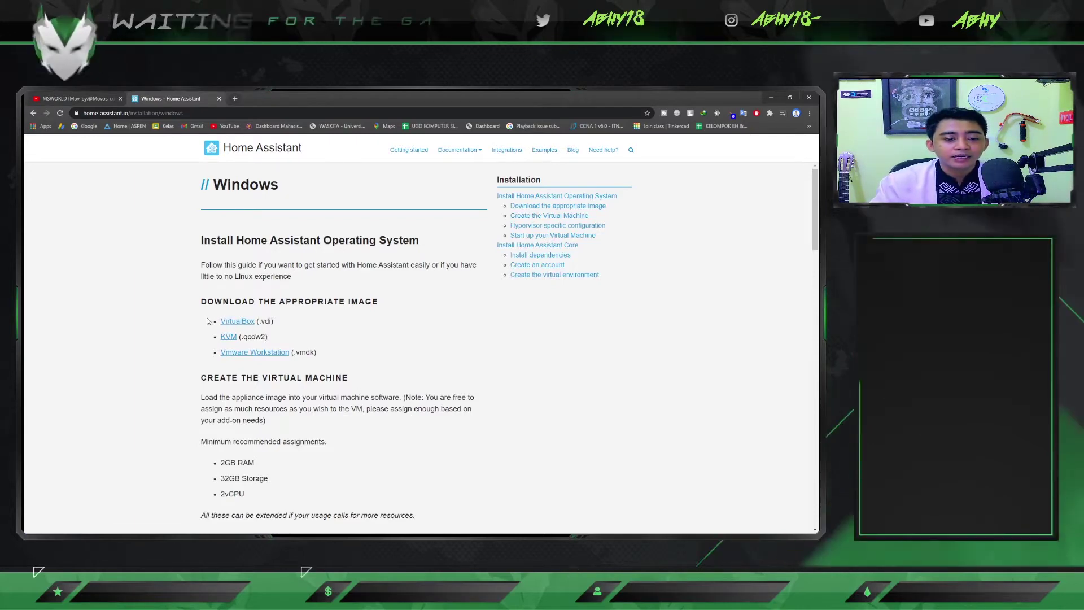
Step: Examine the downloadable image options for VirtualBox (.vdi), KVM (.qcow2) and Vmware Workstation (.vmdk), highlighting them in the guide
{"action": "mouse_move", "coordinate": [284, 325]}
{"action": "left_mouse_down"}
{"action": "mouse_move", "coordinate": [257, 321]}
{"action": "mouse_move", "coordinate": [244, 338]}
{"action": "mouse_move", "coordinate": [293, 353]}
{"action": "mouse_move", "coordinate": [260, 321]}
{"action": "mouse_move", "coordinate": [215, 322]}
{"action": "mouse_move", "coordinate": [280, 321]}
{"action": "left_mouse_up"}
{"action": "left_click_drag", "start_coordinate": [219, 352], "coordinate": [294, 351]}
{"action": "left_click", "coordinate": [222, 352]}
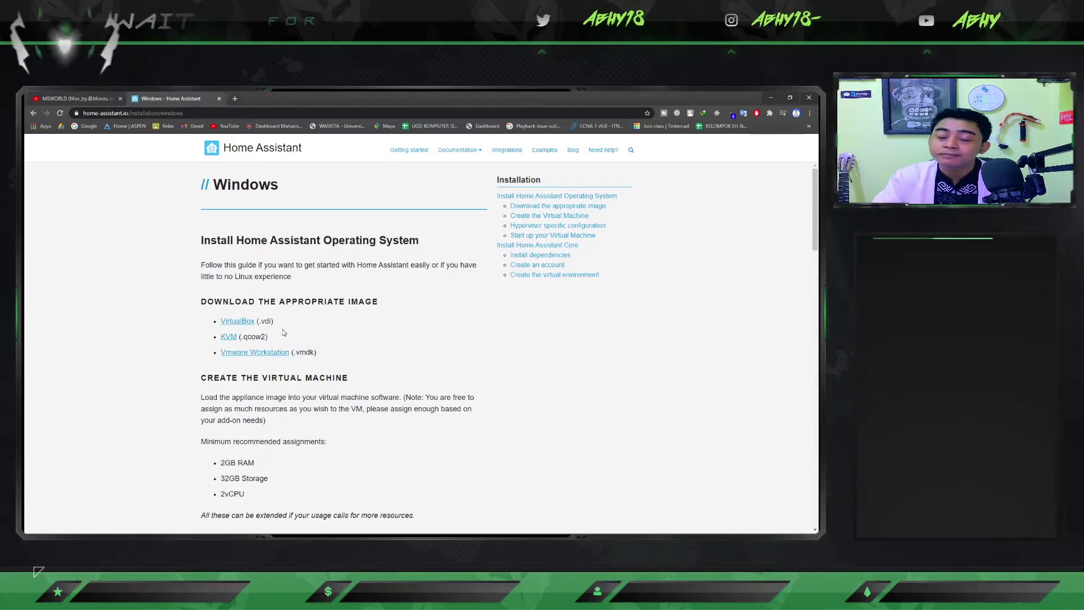
{"action": "left_click_drag", "start_coordinate": [268, 337], "coordinate": [215, 338]}
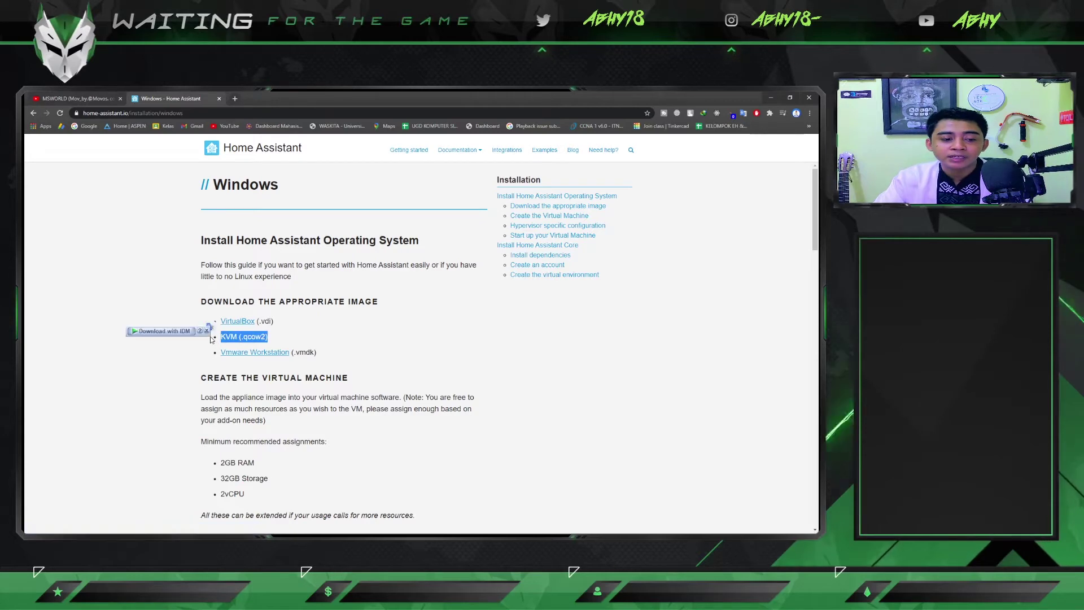
{"action": "left_click_drag", "start_coordinate": [328, 357], "coordinate": [221, 358]}
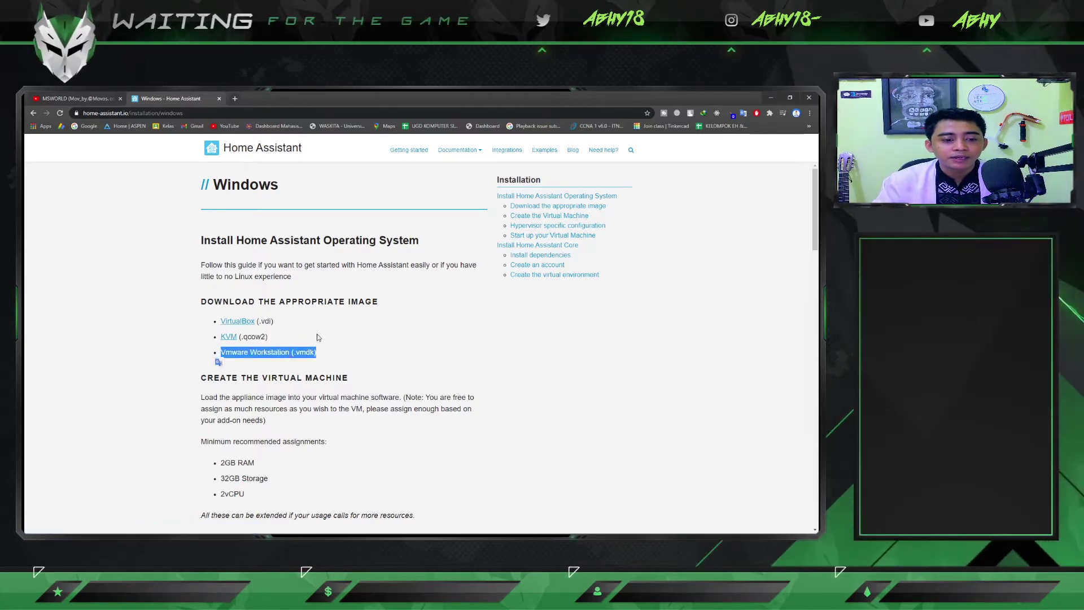
{"action": "left_click_drag", "start_coordinate": [305, 324], "coordinate": [221, 321]}
{"action": "left_click", "coordinate": [309, 319]}
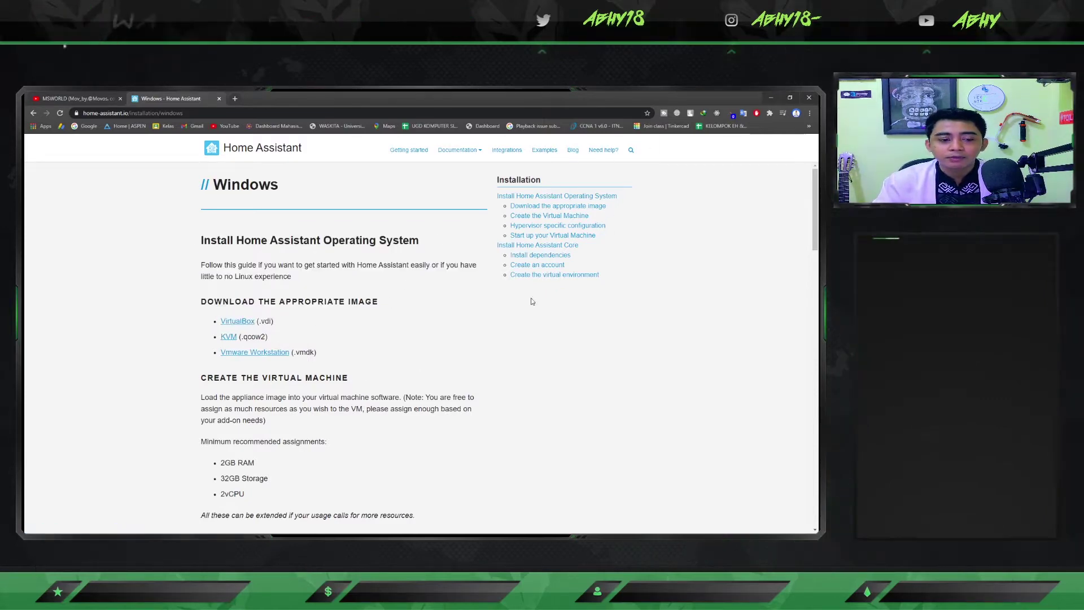
Step: Minimize the browser and open File Explorer in a maximized window
{"action": "left_click", "coordinate": [772, 97]}
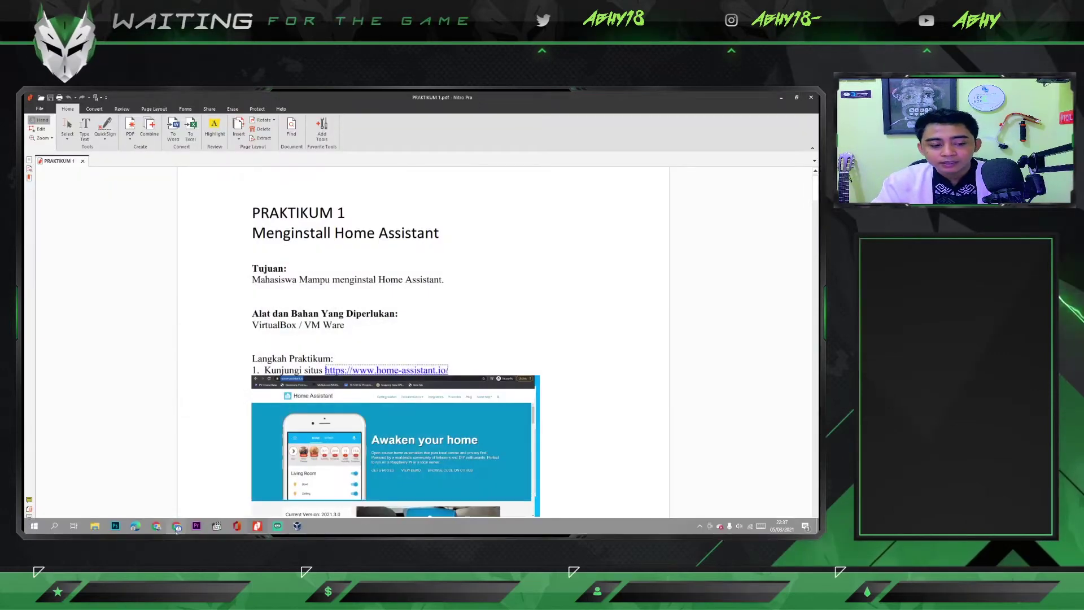
{"action": "left_click", "coordinate": [96, 525]}
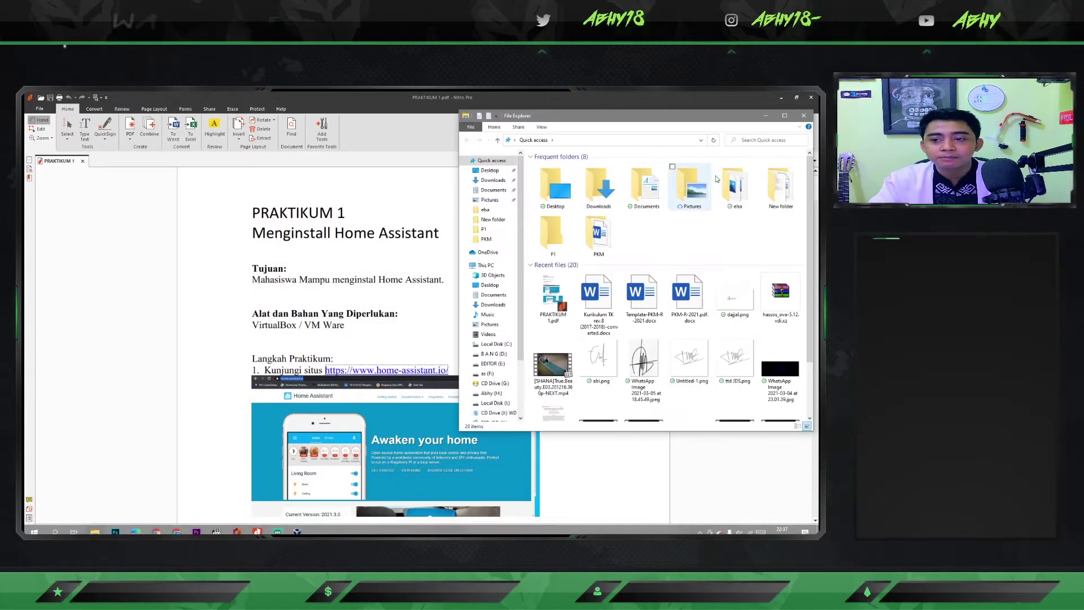
{"action": "left_click", "coordinate": [785, 116]}
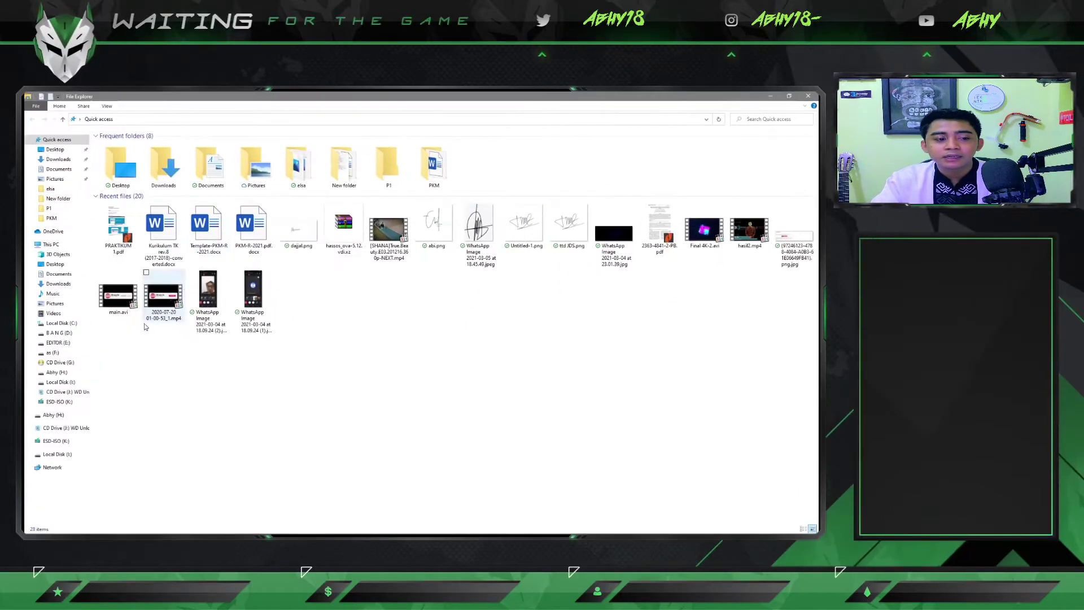
Step: Open the P1 folder on drive D: under materi kuliah, kuliah semester 6 and materi IOT sisten
{"action": "left_click", "coordinate": [59, 333]}
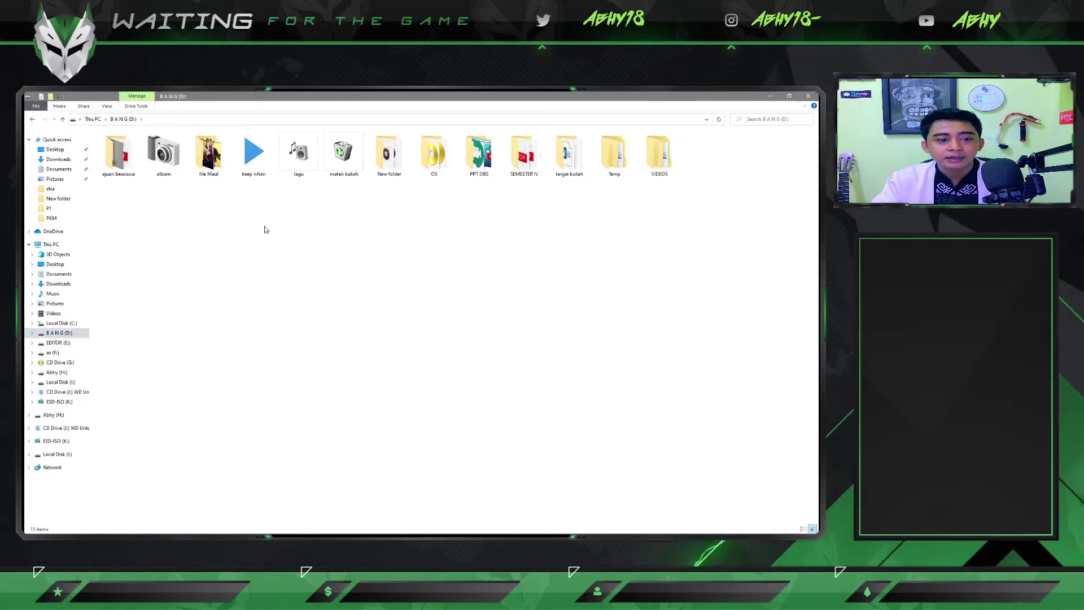
{"action": "double_click", "coordinate": [338, 152]}
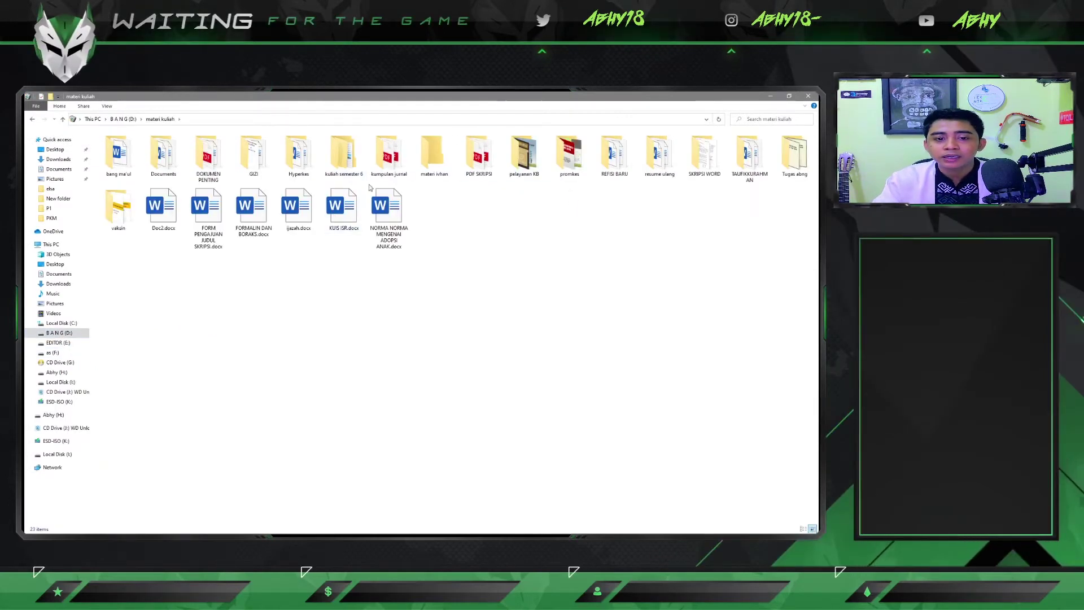
{"action": "double_click", "coordinate": [343, 153]}
{"action": "double_click", "coordinate": [209, 154]}
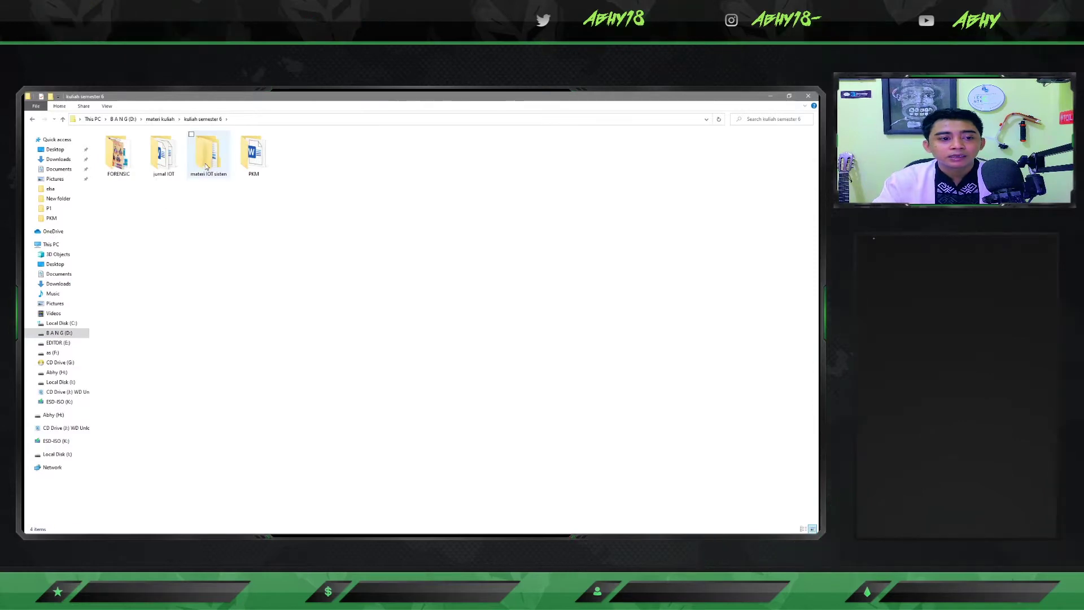
{"action": "double_click", "coordinate": [131, 145]}
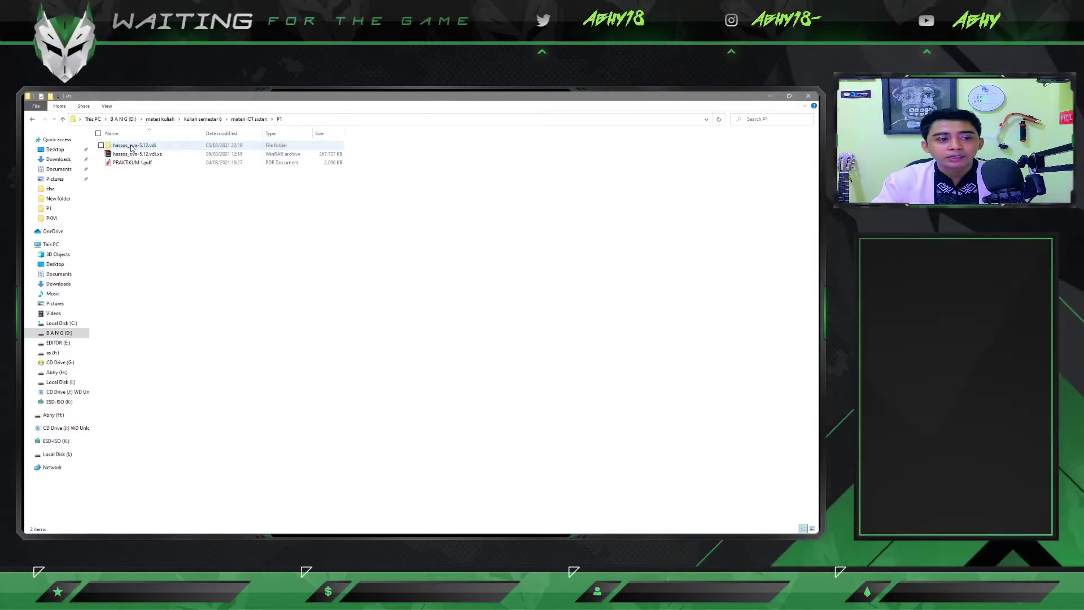
Step: Check the contents of the existing hassos_ova-5.12.vdi folder in P1, then delete that folder
{"action": "double_click", "coordinate": [130, 146]}
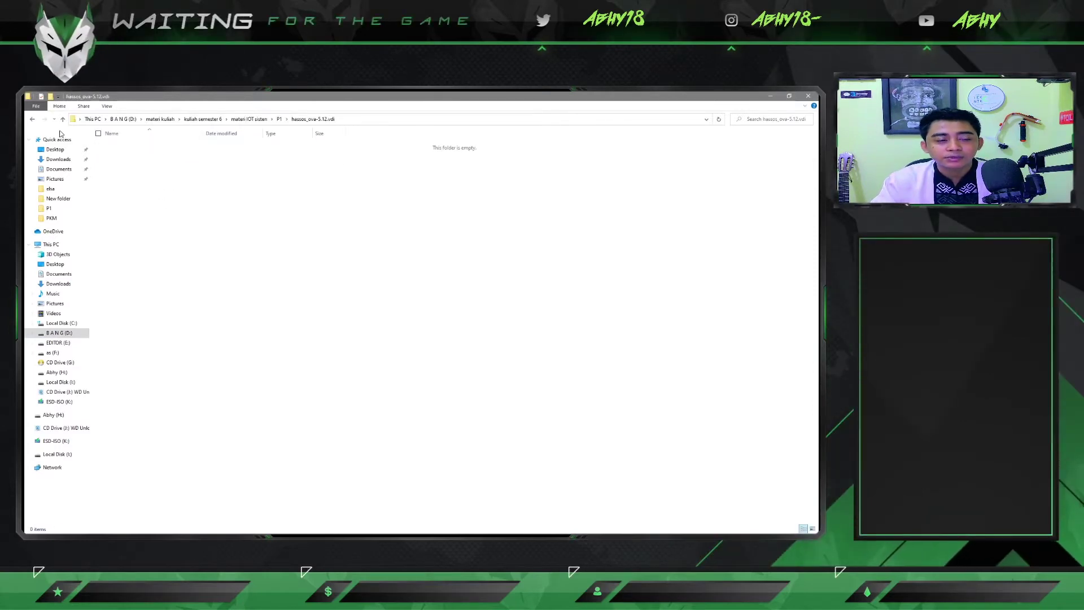
{"action": "left_click", "coordinate": [32, 119]}
{"action": "key", "text": "Delete"}
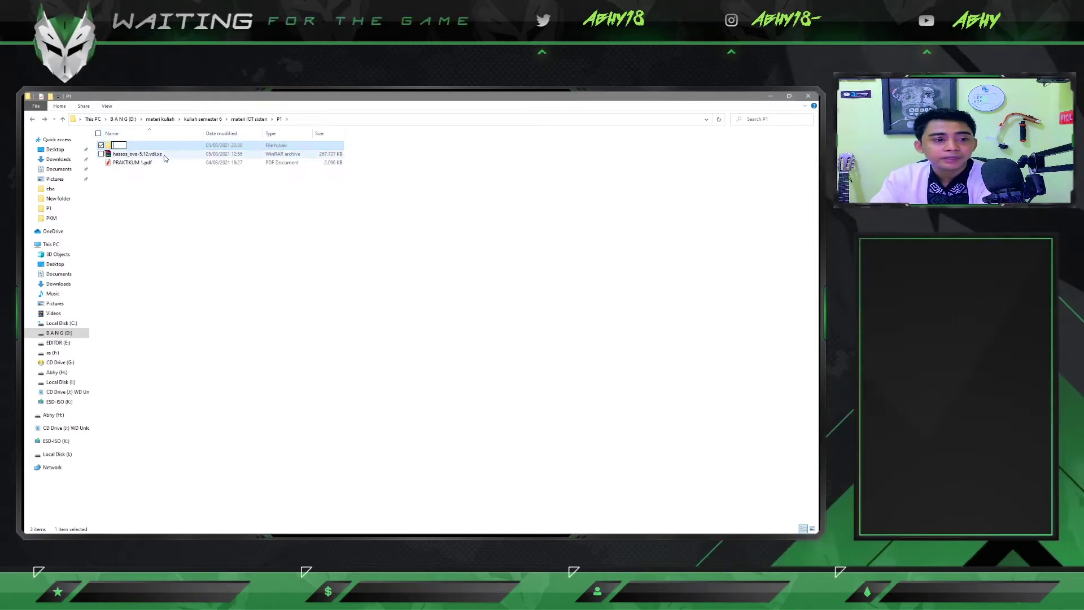
{"action": "left_click", "coordinate": [160, 193]}
{"action": "left_click", "coordinate": [132, 148]}
{"action": "key", "text": "Delete"}
Step: Extract the hassos_ova-5.12.vdi.xz archive into its own hassos_ova-5.12.vdi folder inside P1
{"action": "left_click", "coordinate": [136, 146]}
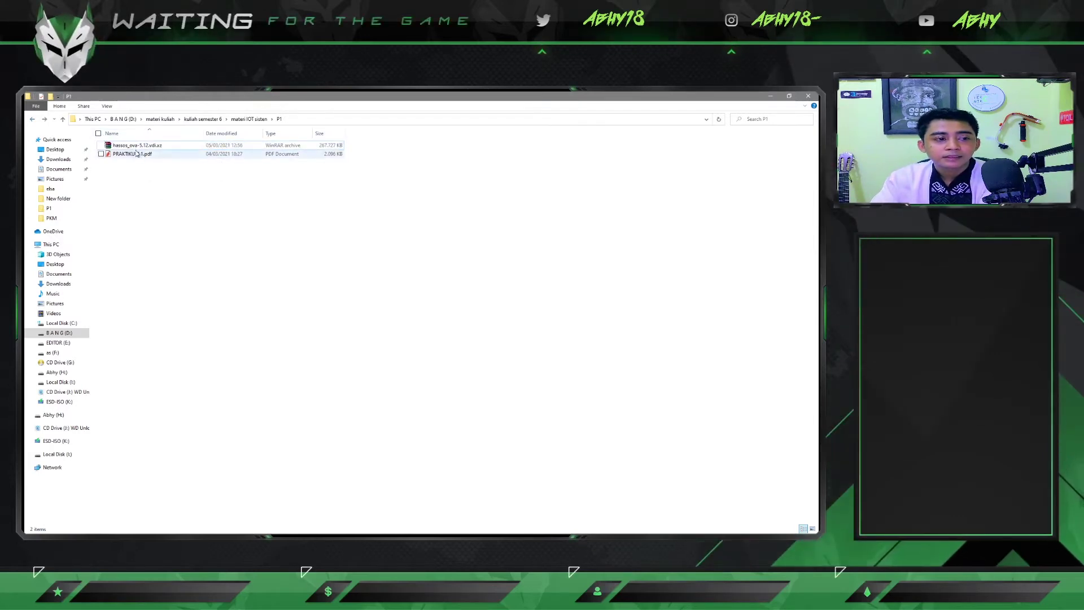
{"action": "right_click", "coordinate": [125, 148]}
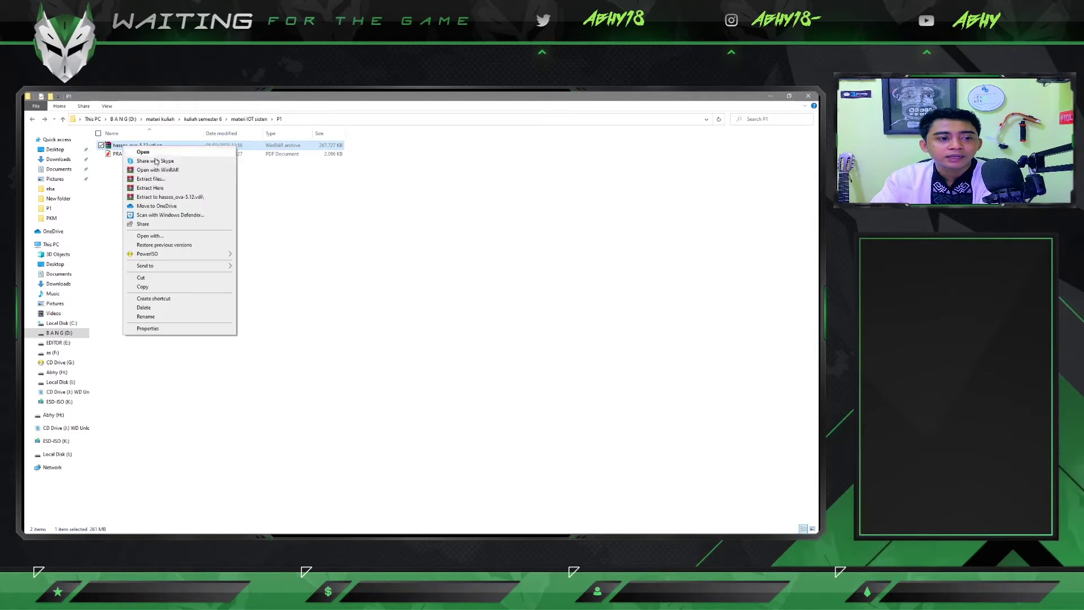
{"action": "left_click", "coordinate": [169, 194]}
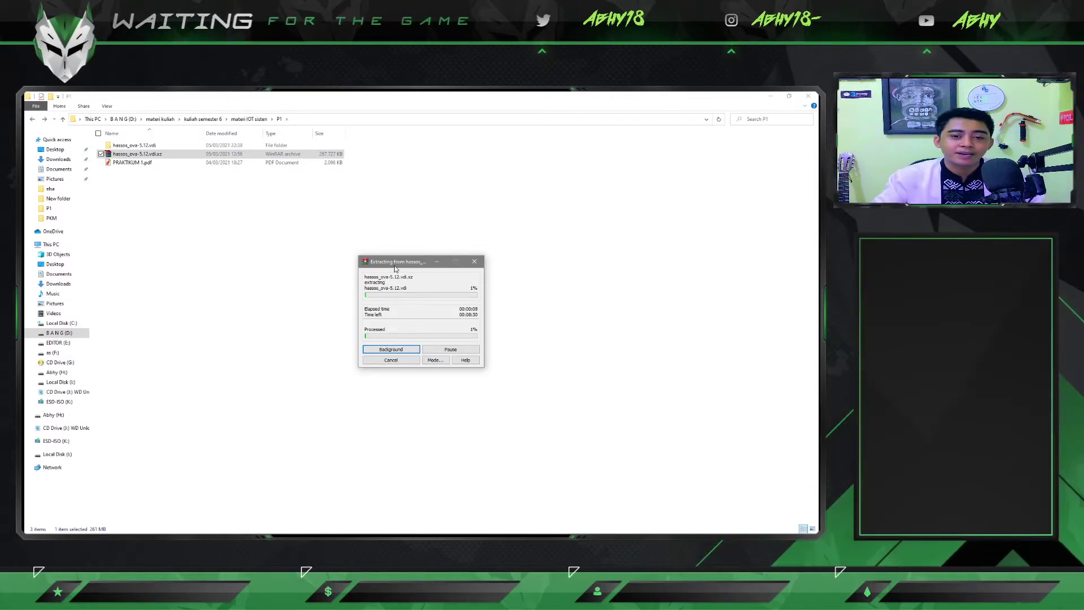
{"action": "left_click_drag", "start_coordinate": [395, 267], "coordinate": [385, 194]}
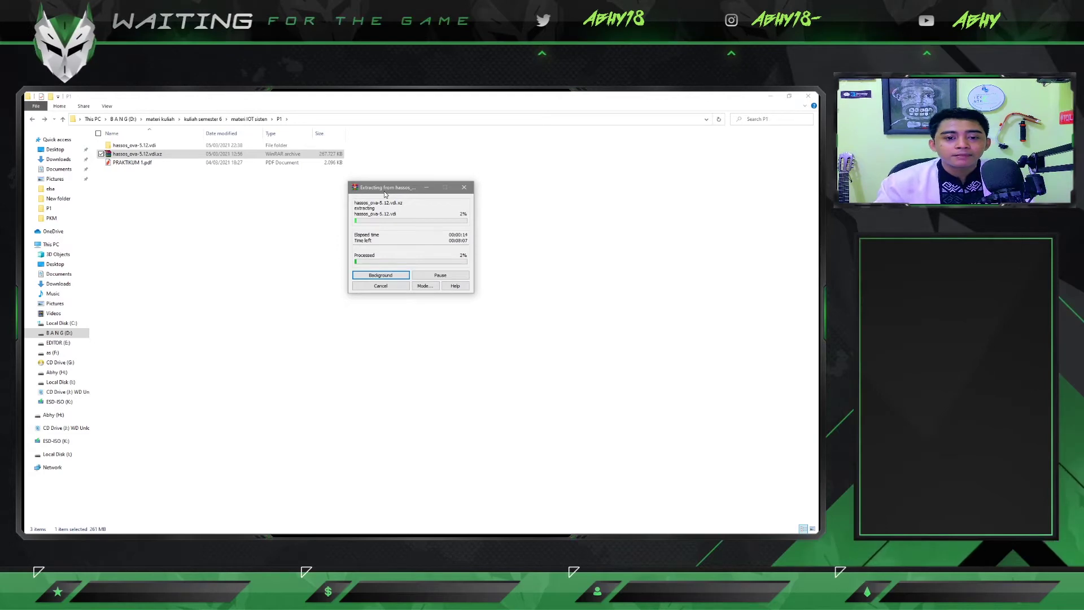
{"action": "left_click_drag", "start_coordinate": [385, 193], "coordinate": [374, 217]}
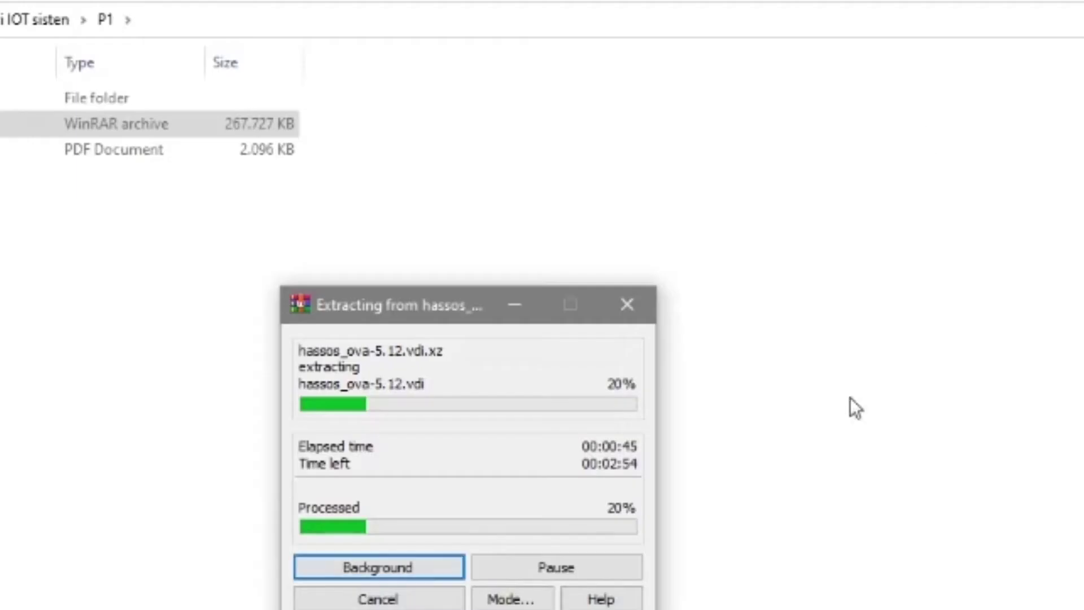
{"action": "left_click_drag", "start_coordinate": [339, 306], "coordinate": [372, 107]}
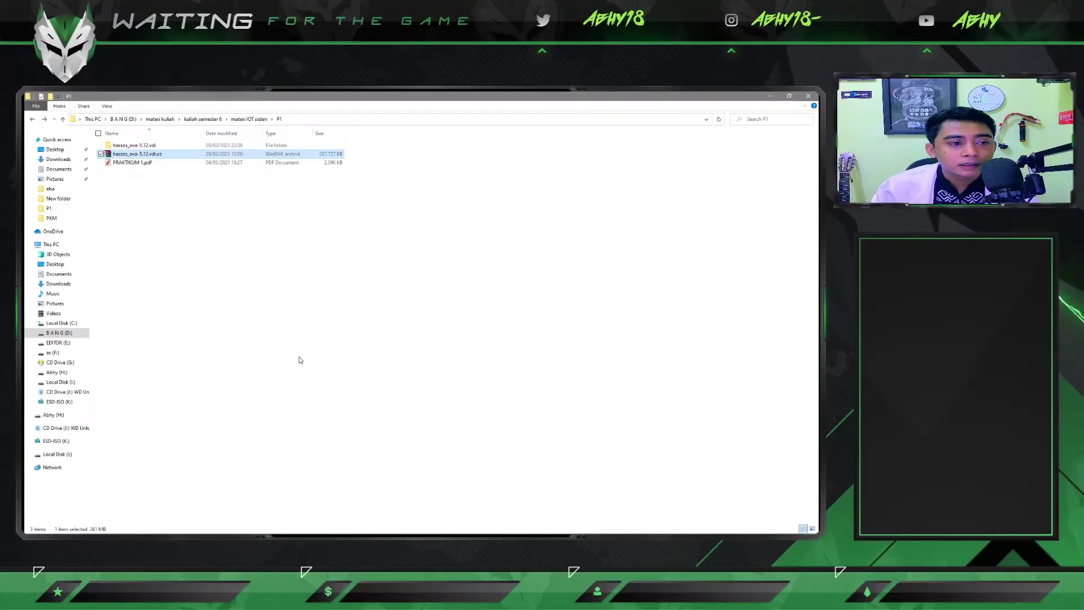
Step: Refresh the P1 folder and open the extracted hassos_ova-5.12.vdi folder
{"action": "right_click", "coordinate": [165, 204]}
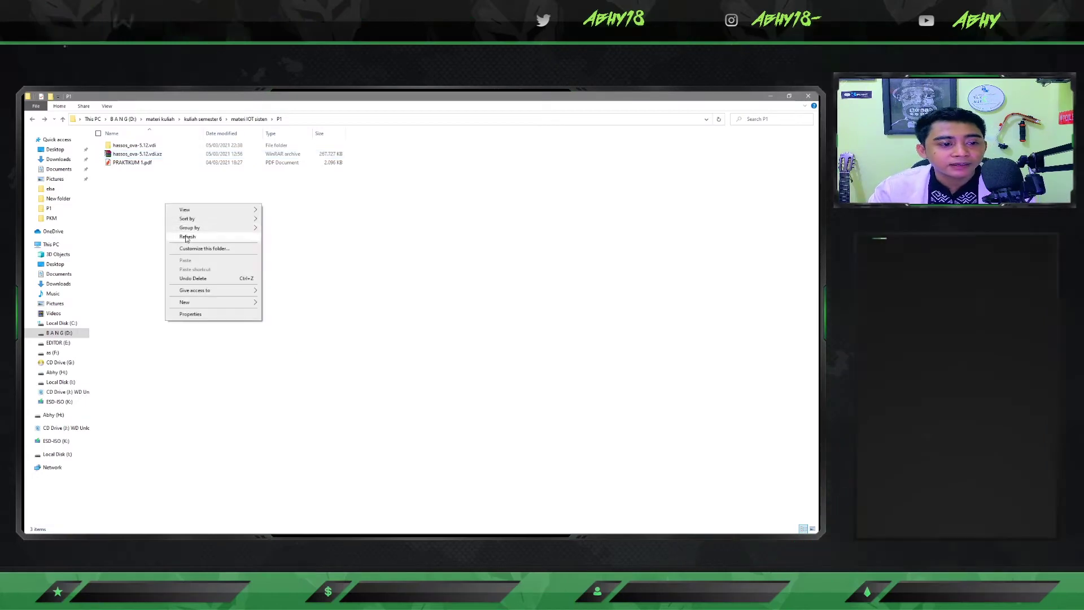
{"action": "left_click", "coordinate": [185, 237]}
{"action": "right_click", "coordinate": [160, 210]}
{"action": "left_click", "coordinate": [176, 244]}
{"action": "double_click", "coordinate": [152, 148]}
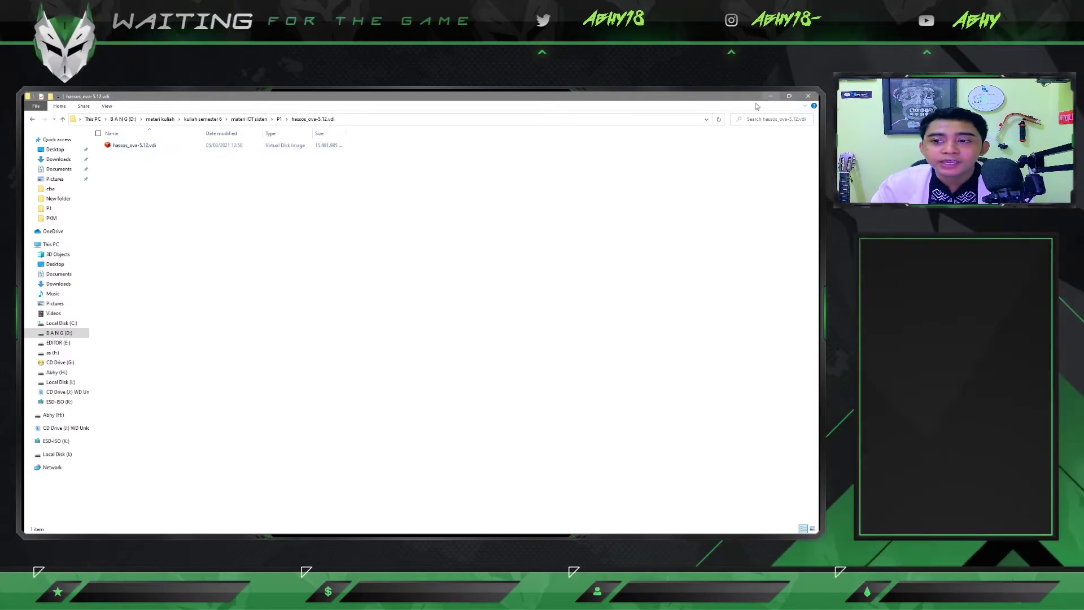
Step: Switch to the PRAKTIKUM 1 guide in Nitro Pro, review its steps on downloading and extracting the image, and minimize it
{"action": "key", "text": "super"}
{"action": "left_click", "coordinate": [263, 529]}
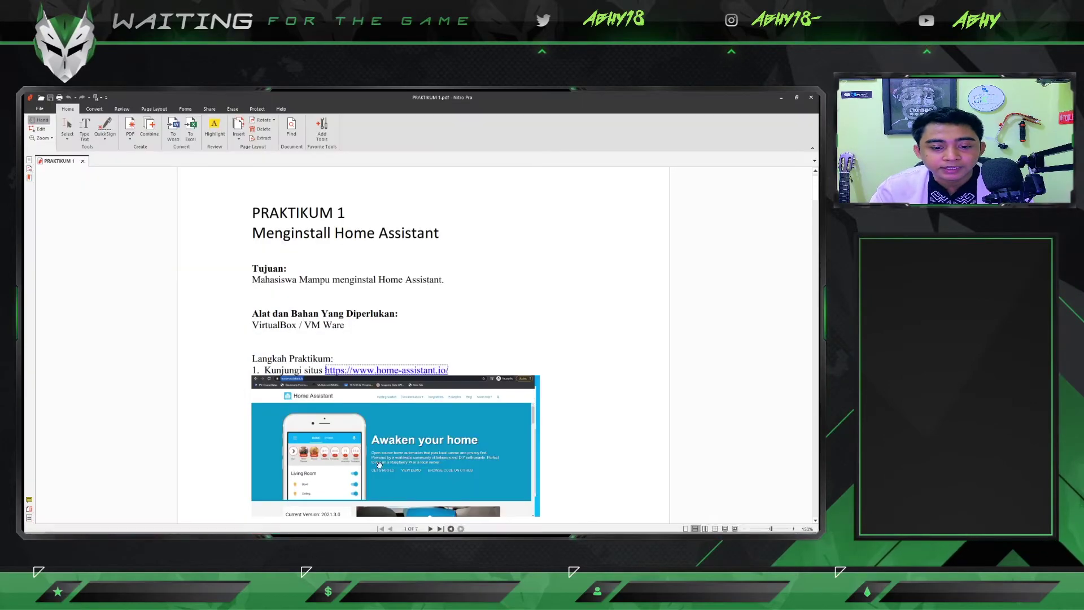
{"action": "scroll", "coordinate": [379, 464], "scroll_direction": "down", "scroll_amount": 2}
{"action": "scroll", "coordinate": [389, 452], "scroll_direction": "up", "scroll_amount": 2}
{"action": "scroll", "coordinate": [406, 440], "scroll_direction": "down", "scroll_amount": 8}
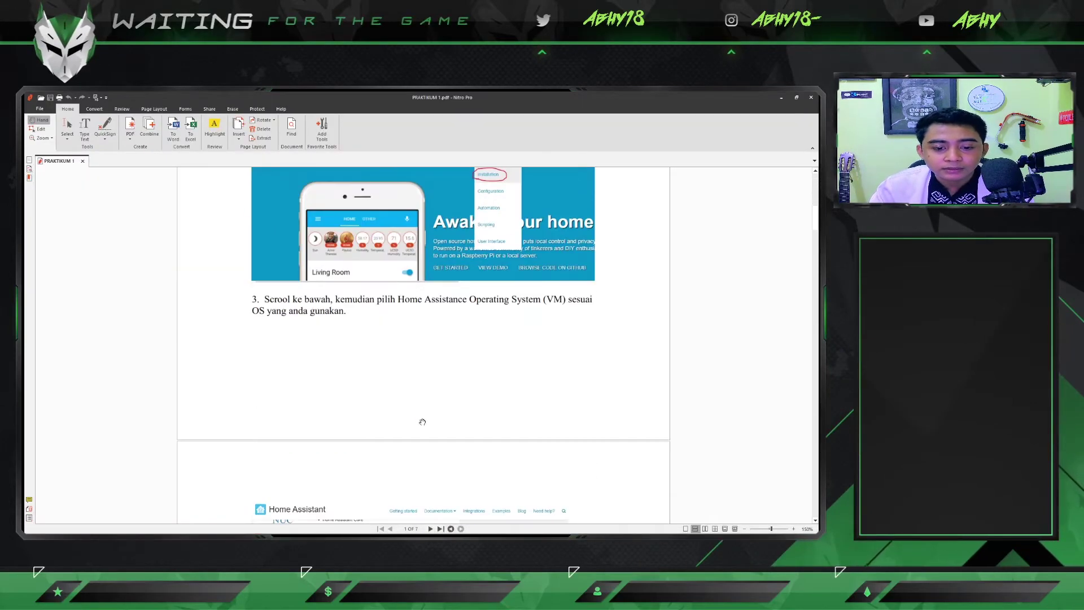
{"action": "scroll", "coordinate": [422, 422], "scroll_direction": "down", "scroll_amount": 10}
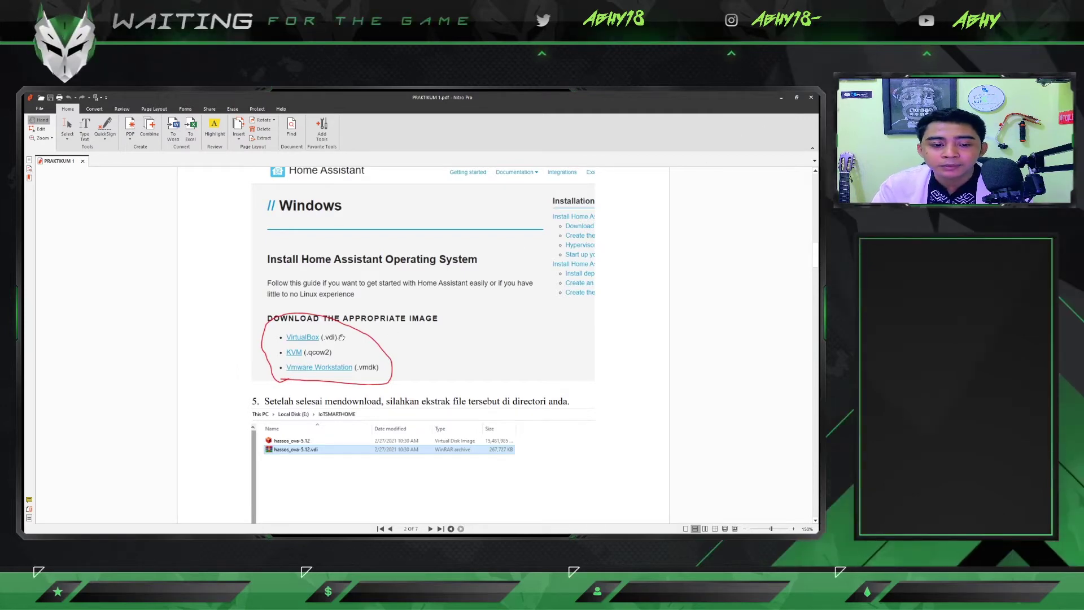
{"action": "left_click", "coordinate": [782, 97]}
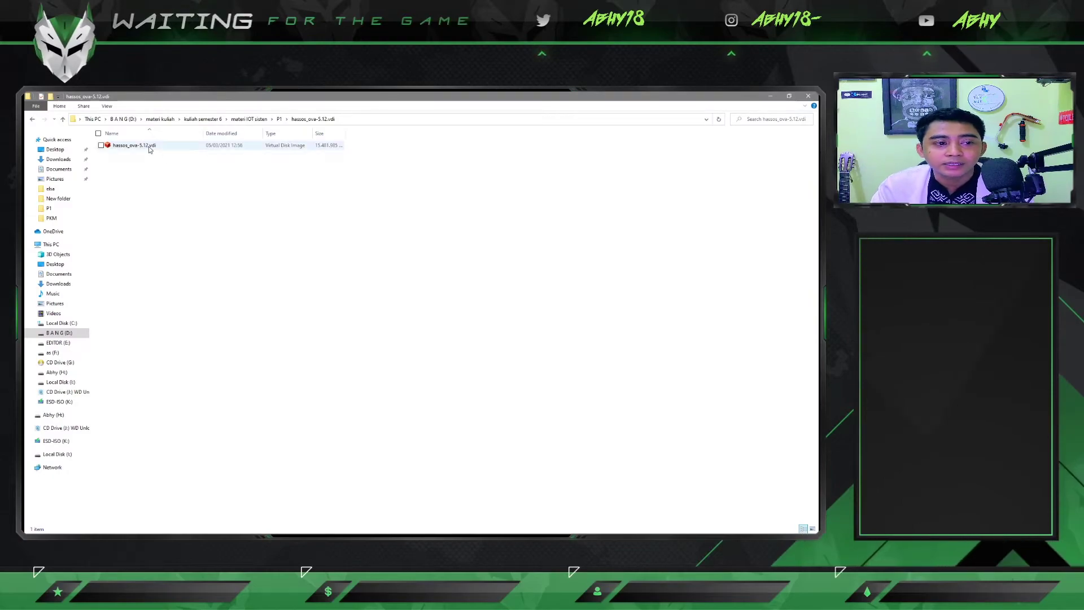
Step: Close File Explorer and switch to Oracle VM VirtualBox Manager
{"action": "left_click", "coordinate": [807, 96]}
{"action": "right_click", "coordinate": [327, 205]}
{"action": "left_click", "coordinate": [342, 229]}
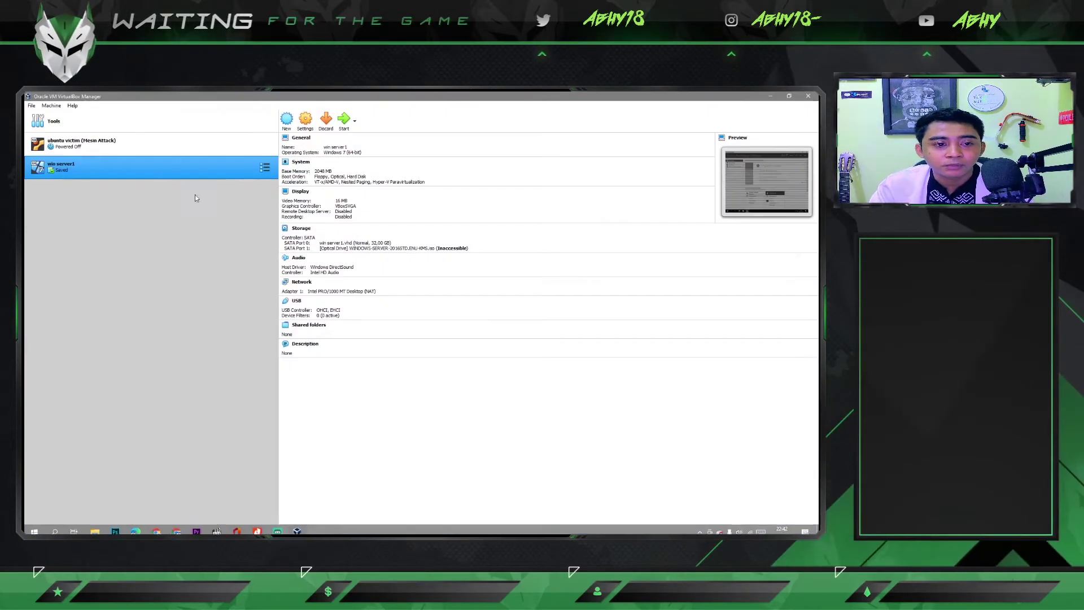
Step: Start creating a new virtual machine and name it Home Assistant
{"action": "left_click", "coordinate": [288, 121]}
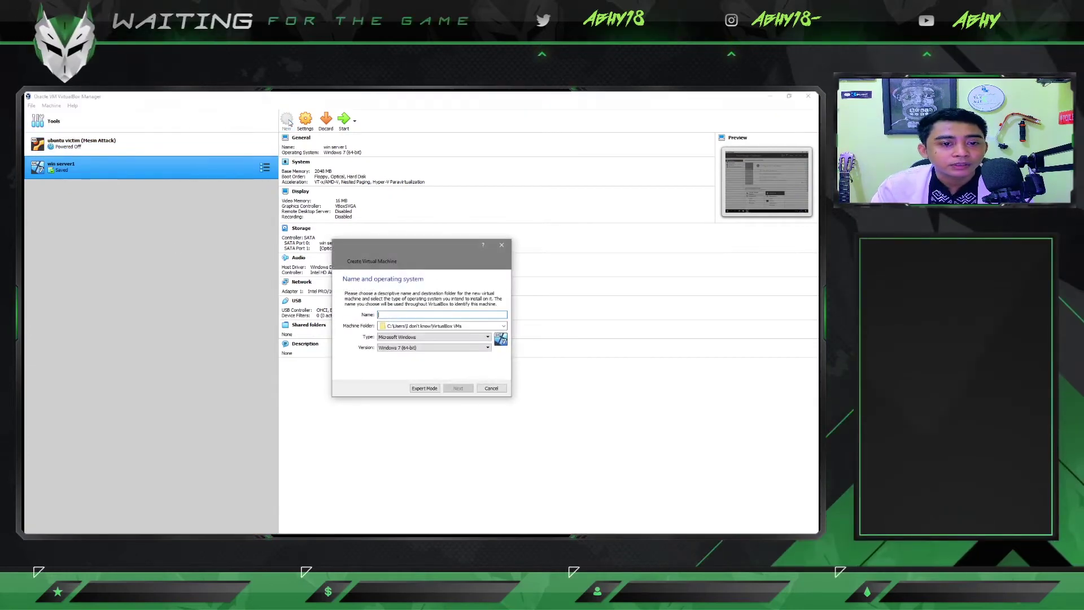
{"action": "left_click_drag", "start_coordinate": [436, 249], "coordinate": [484, 238]}
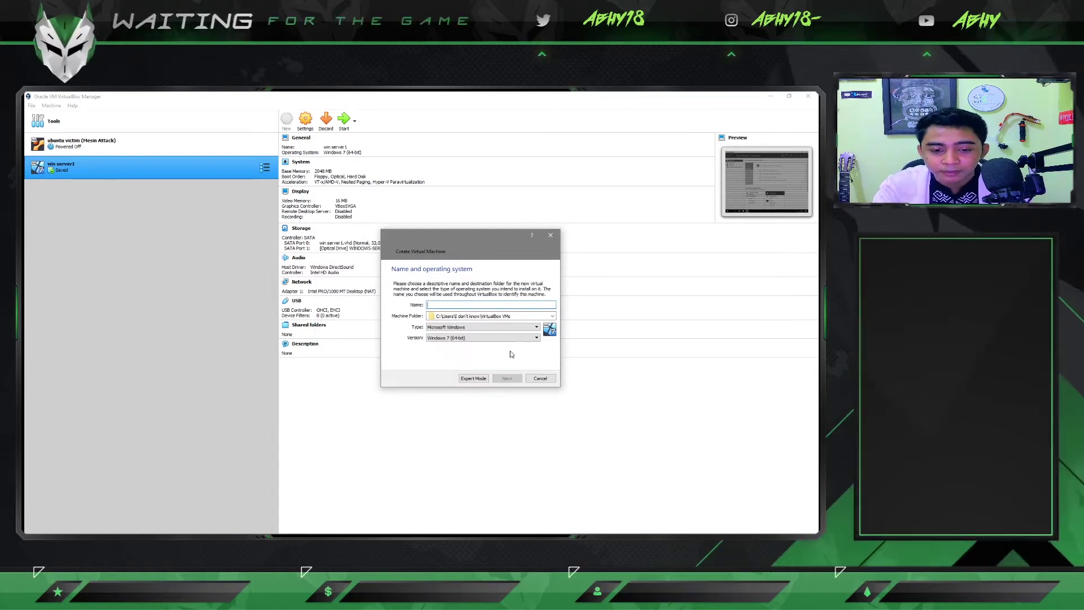
{"action": "type", "text": "Home A"}
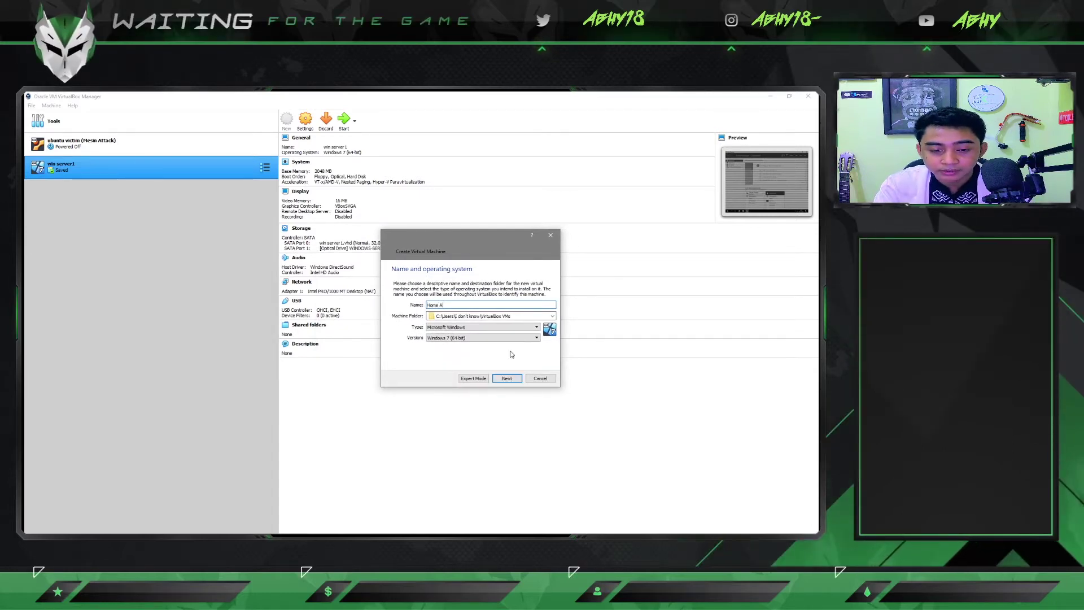
{"action": "type", "text": "ssistan"}
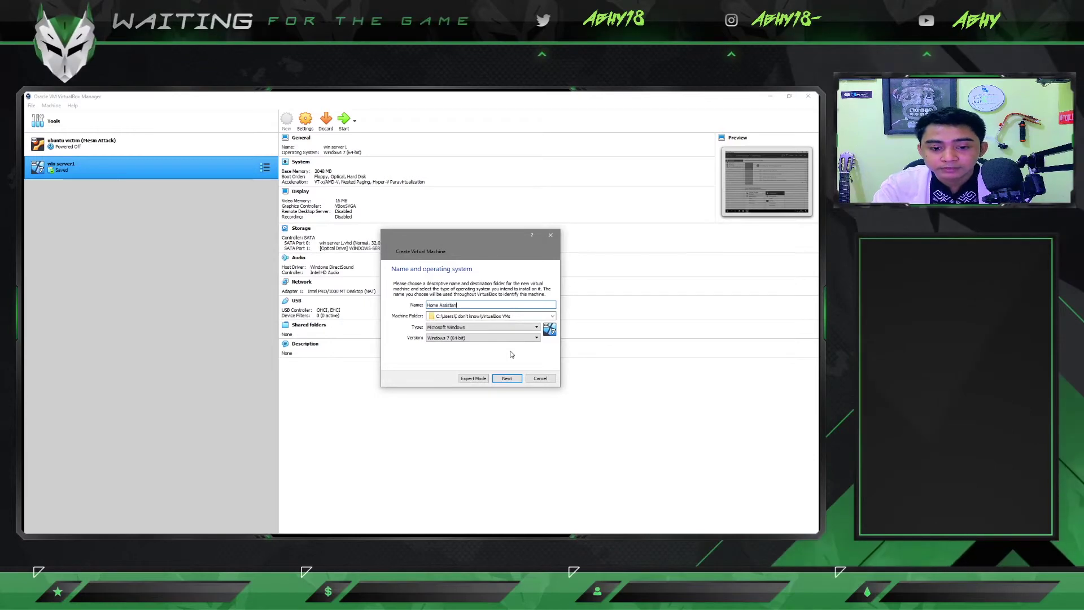
{"action": "type", "text": "t"}
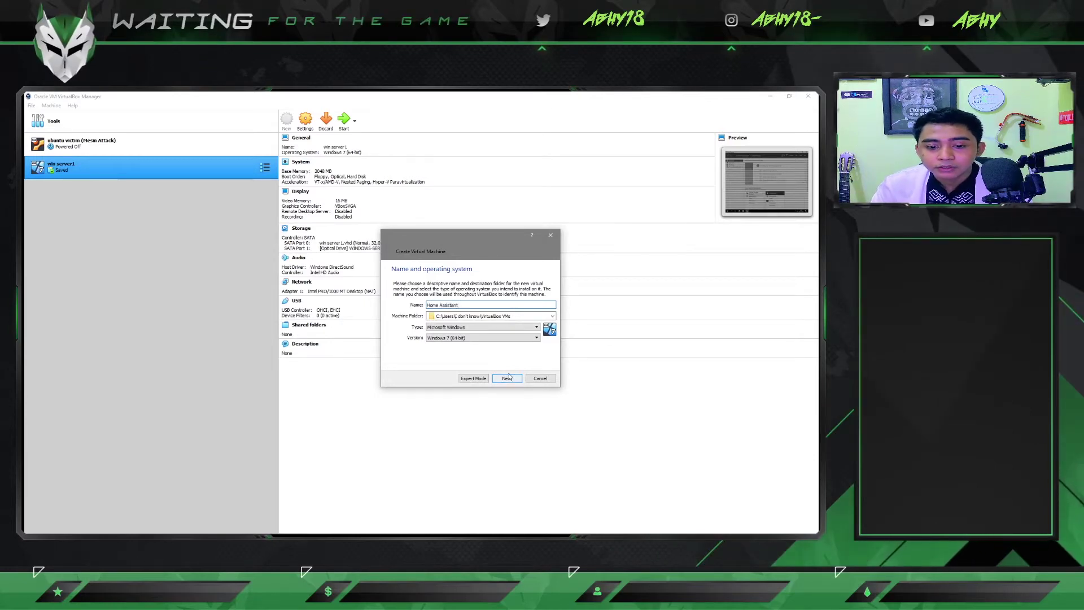
Step: Set the machine folder to System Home Asisten on drive D: under materi kuliah, kuliah semester 6 and materi IOT sisten
{"action": "left_click", "coordinate": [544, 316]}
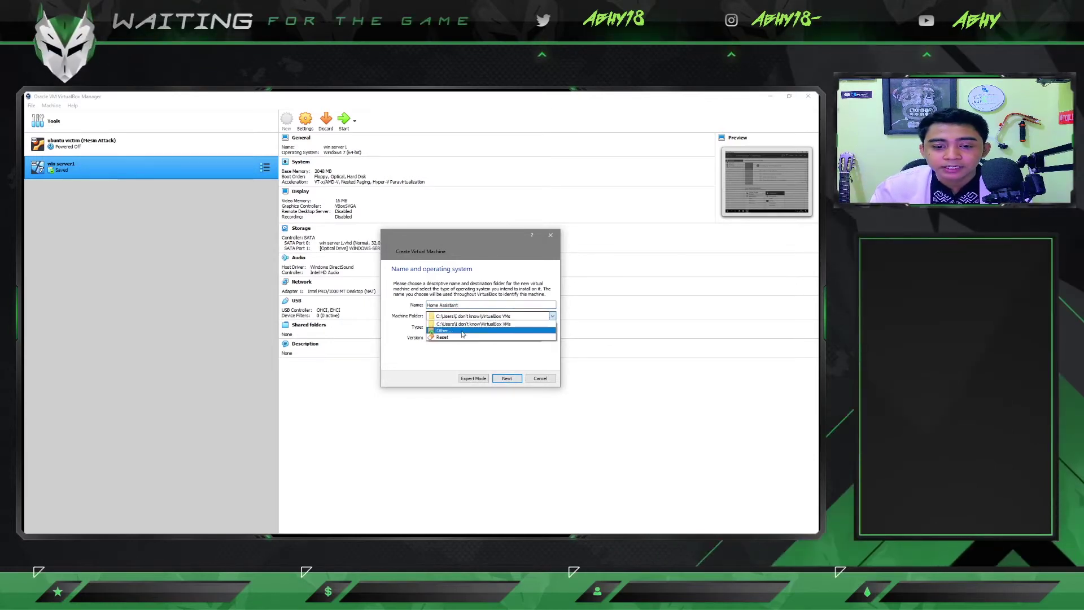
{"action": "left_click", "coordinate": [463, 334]}
{"action": "scroll", "coordinate": [428, 361], "scroll_direction": "down", "scroll_amount": 3}
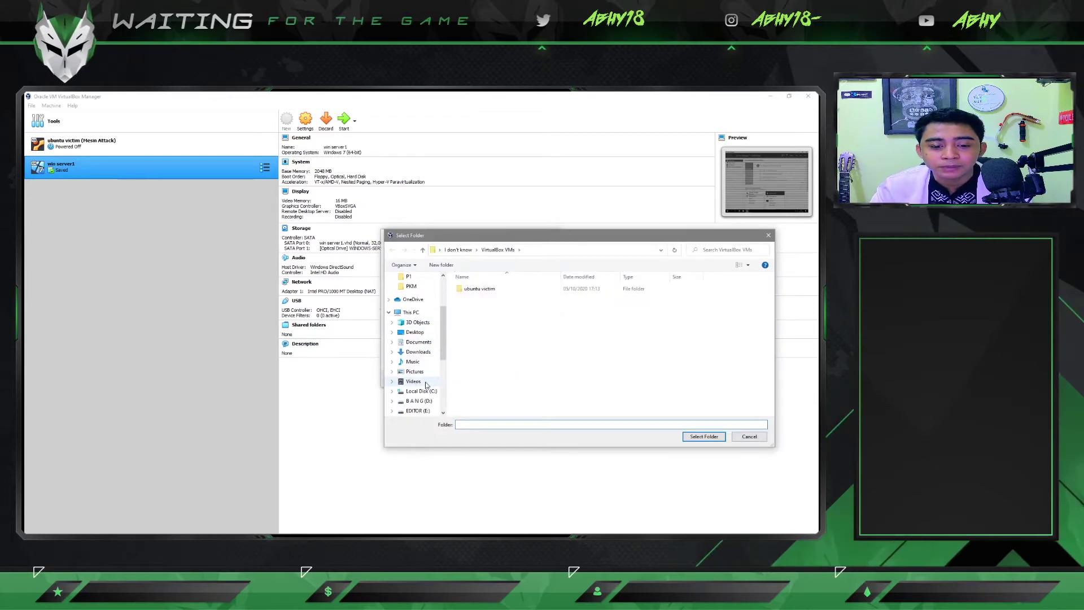
{"action": "left_click", "coordinate": [423, 401]}
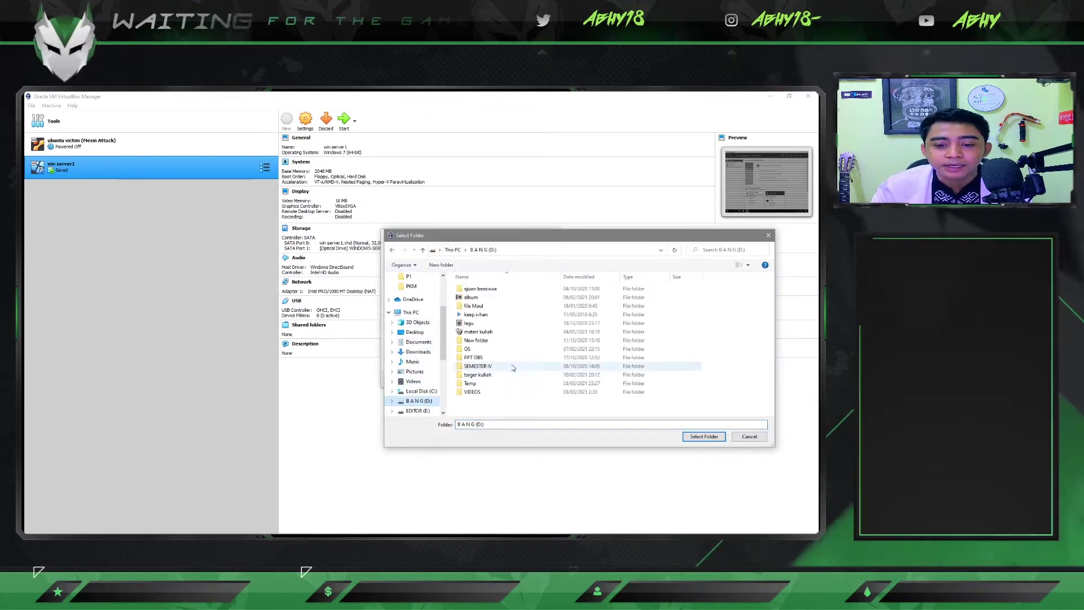
{"action": "double_click", "coordinate": [489, 332]}
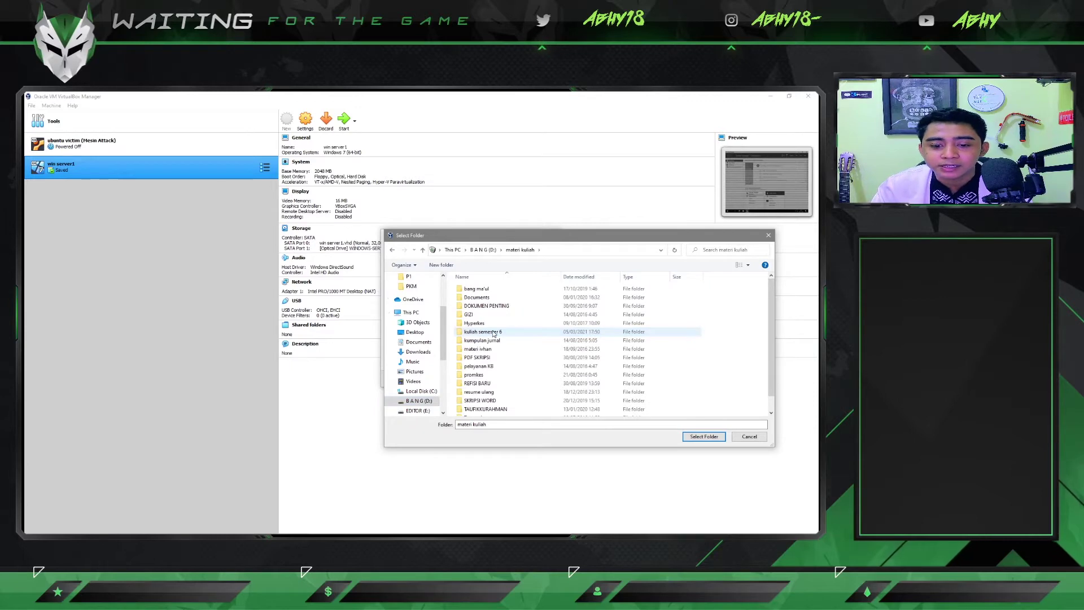
{"action": "double_click", "coordinate": [493, 333]}
{"action": "left_click_drag", "start_coordinate": [495, 236], "coordinate": [390, 215]}
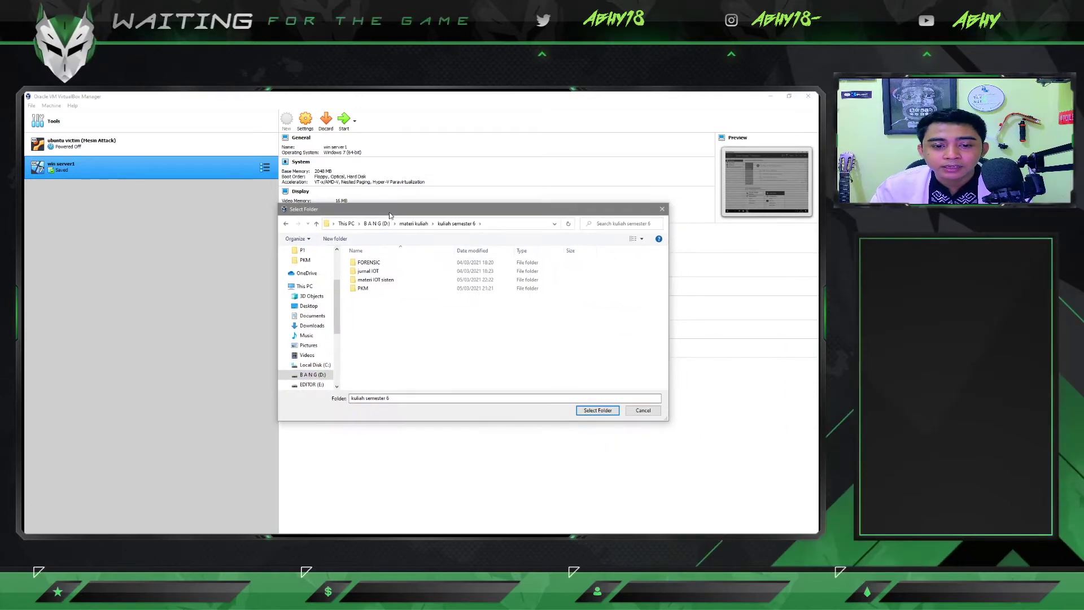
{"action": "double_click", "coordinate": [387, 280]}
{"action": "double_click", "coordinate": [373, 262]}
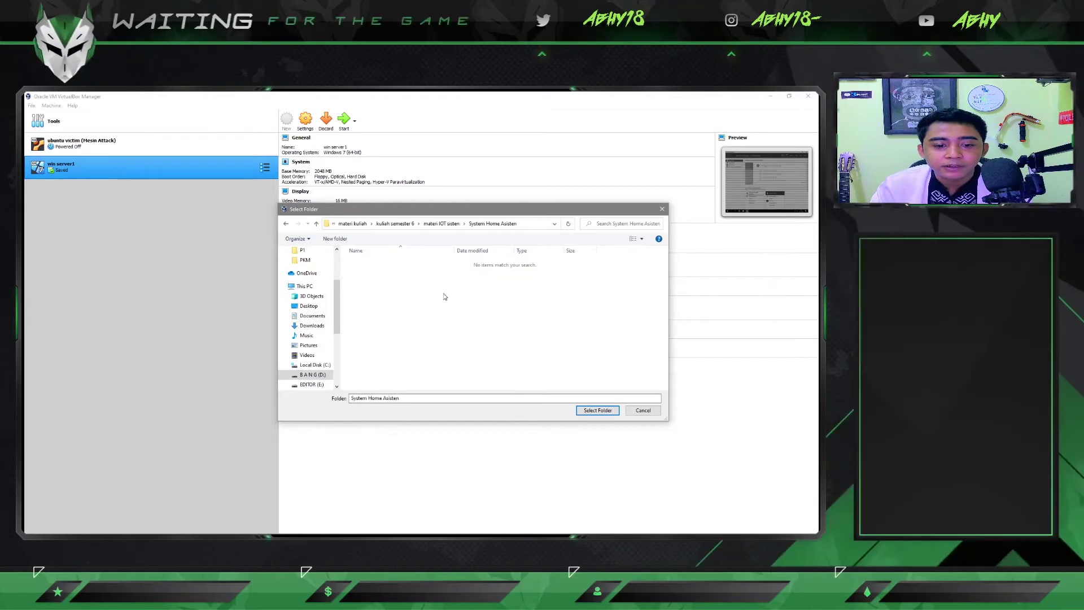
{"action": "left_click", "coordinate": [602, 412]}
{"action": "left_click_drag", "start_coordinate": [457, 236], "coordinate": [429, 226]}
Step: Set the virtual machine's operating system type to Linux and its version to Other Linux (64-bit)
{"action": "left_click", "coordinate": [480, 318]}
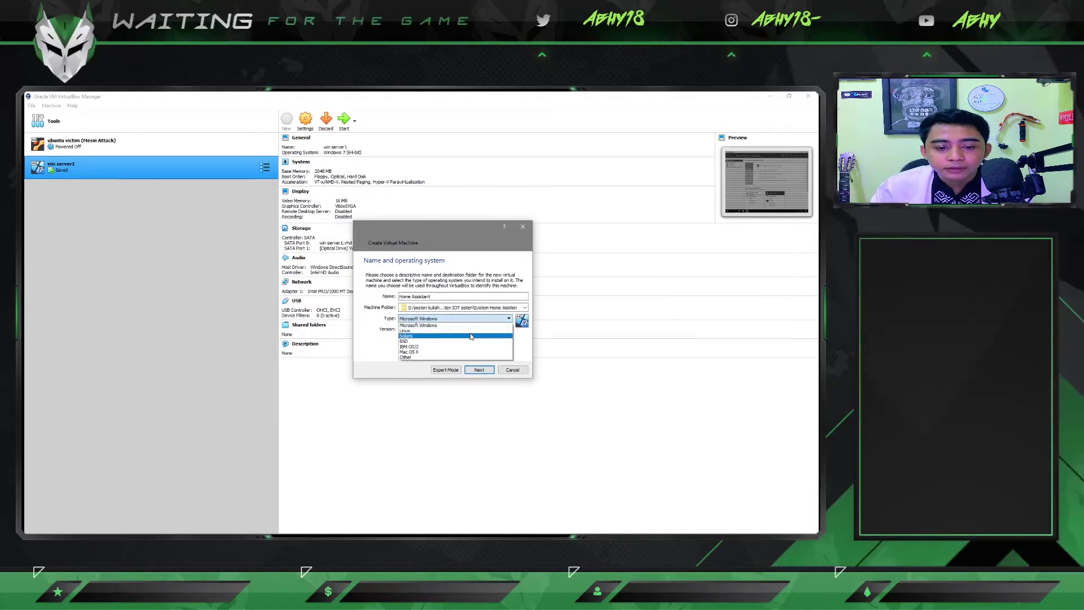
{"action": "left_click", "coordinate": [451, 331]}
{"action": "left_click", "coordinate": [451, 329]}
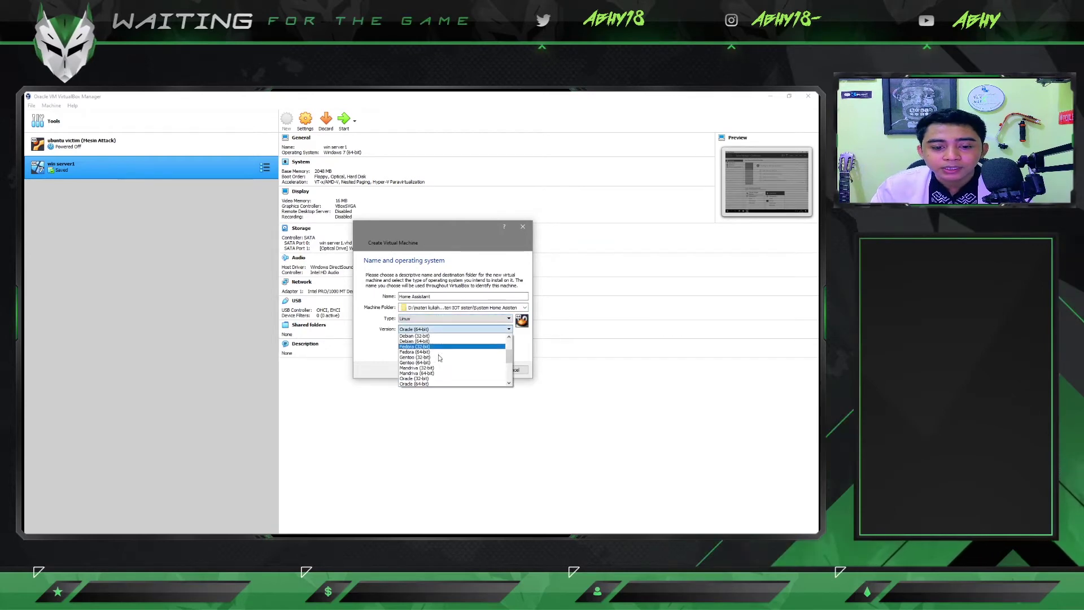
{"action": "scroll", "coordinate": [438, 357], "scroll_direction": "down", "scroll_amount": 5}
{"action": "left_click", "coordinate": [434, 384]}
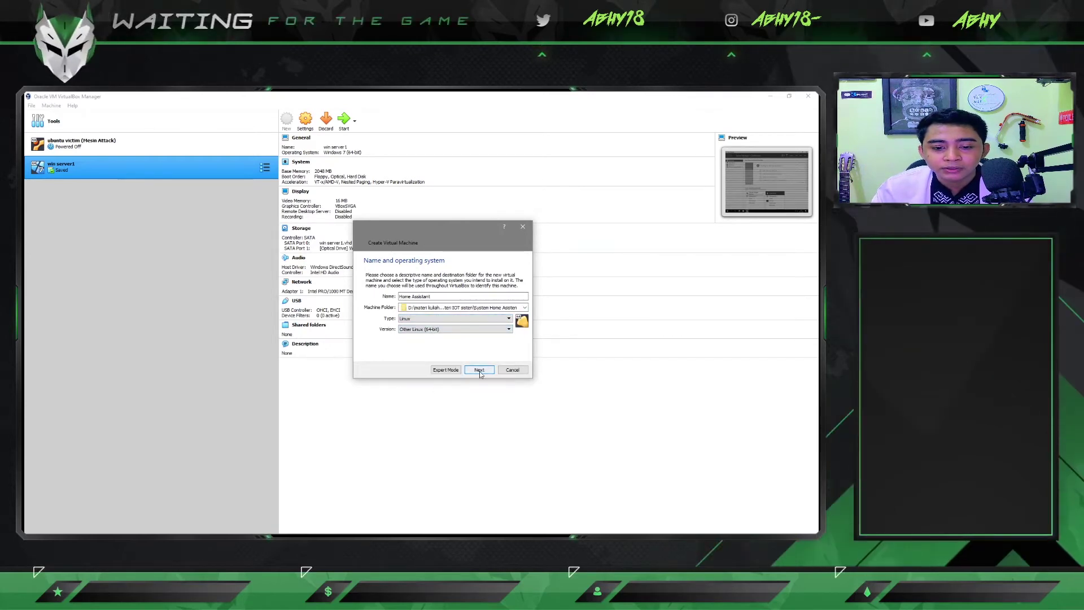
Step: Switch to the PRAKTIKUM 1 guide in Nitro Pro and examine the VirtualBox-specific configuration and minimum recommended VM settings
{"action": "key", "text": "super"}
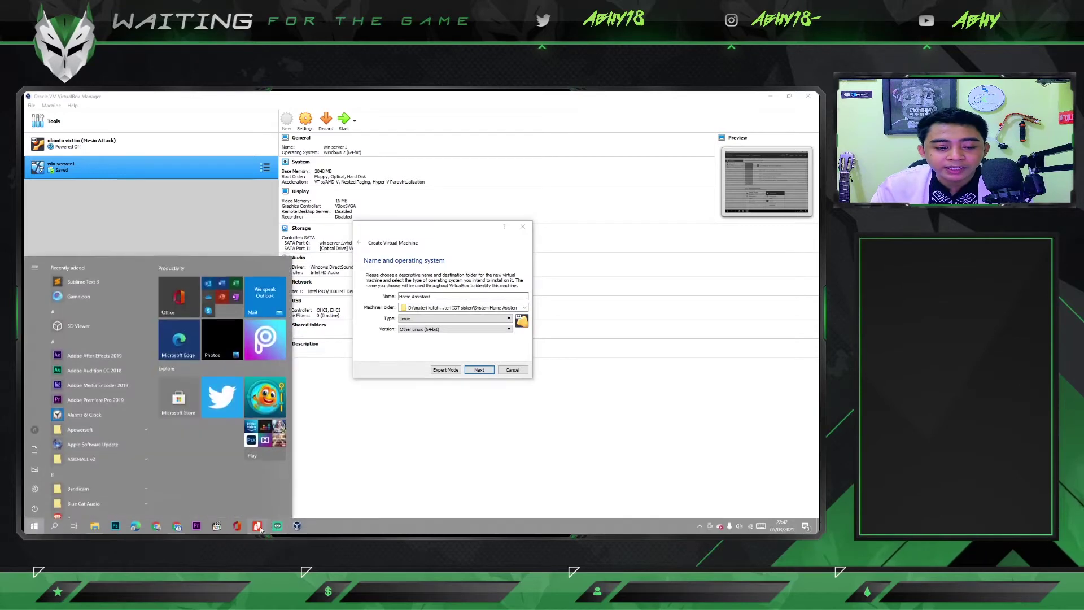
{"action": "left_click", "coordinate": [355, 529]}
{"action": "scroll", "coordinate": [498, 330], "scroll_direction": "down", "scroll_amount": 10}
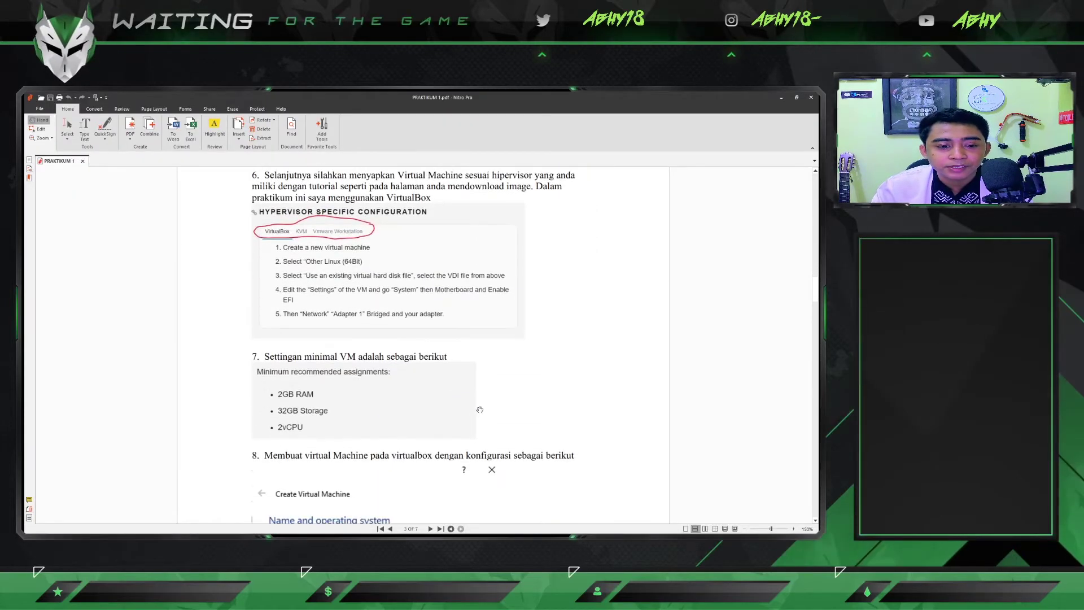
Step: Examine the guide's virtual machine creation screens for the name, operating system and memory size
{"action": "scroll", "coordinate": [480, 415], "scroll_direction": "down", "scroll_amount": 1}
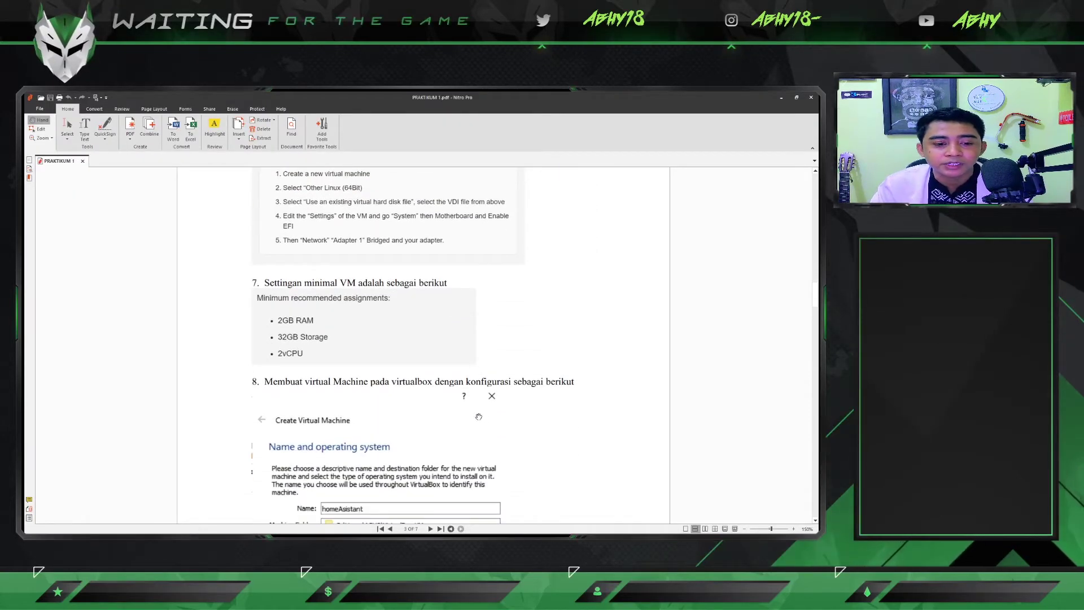
{"action": "scroll", "coordinate": [478, 416], "scroll_direction": "down", "scroll_amount": 2}
{"action": "scroll", "coordinate": [476, 424], "scroll_direction": "down", "scroll_amount": 2}
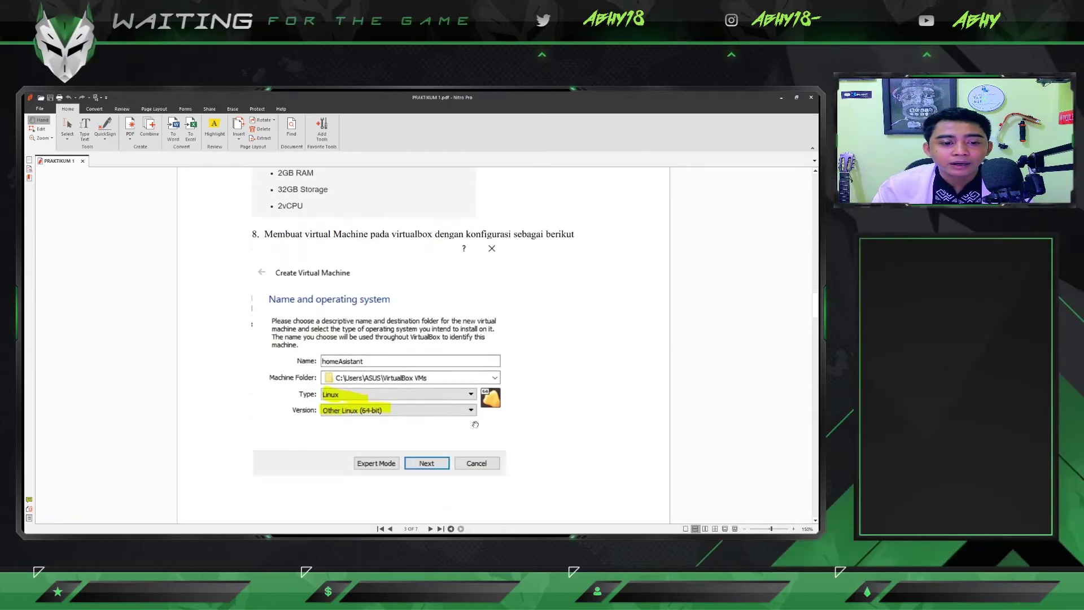
{"action": "scroll", "coordinate": [475, 426], "scroll_direction": "down", "scroll_amount": 1}
{"action": "scroll", "coordinate": [476, 430], "scroll_direction": "down", "scroll_amount": 5}
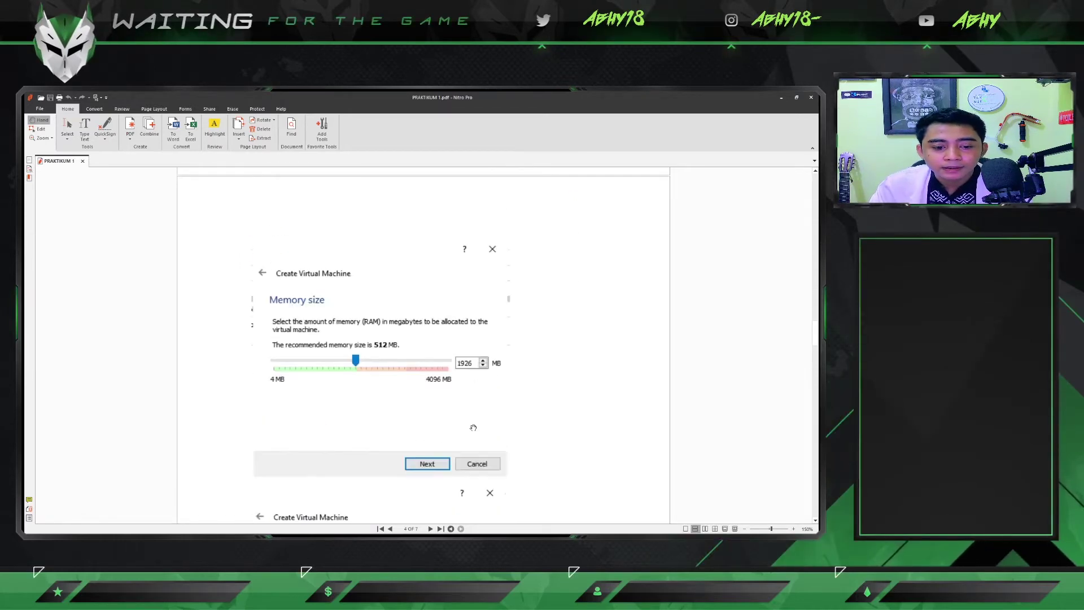
{"action": "scroll", "coordinate": [523, 353], "scroll_direction": "up", "scroll_amount": 1}
{"action": "scroll", "coordinate": [397, 358], "scroll_direction": "up", "scroll_amount": 3}
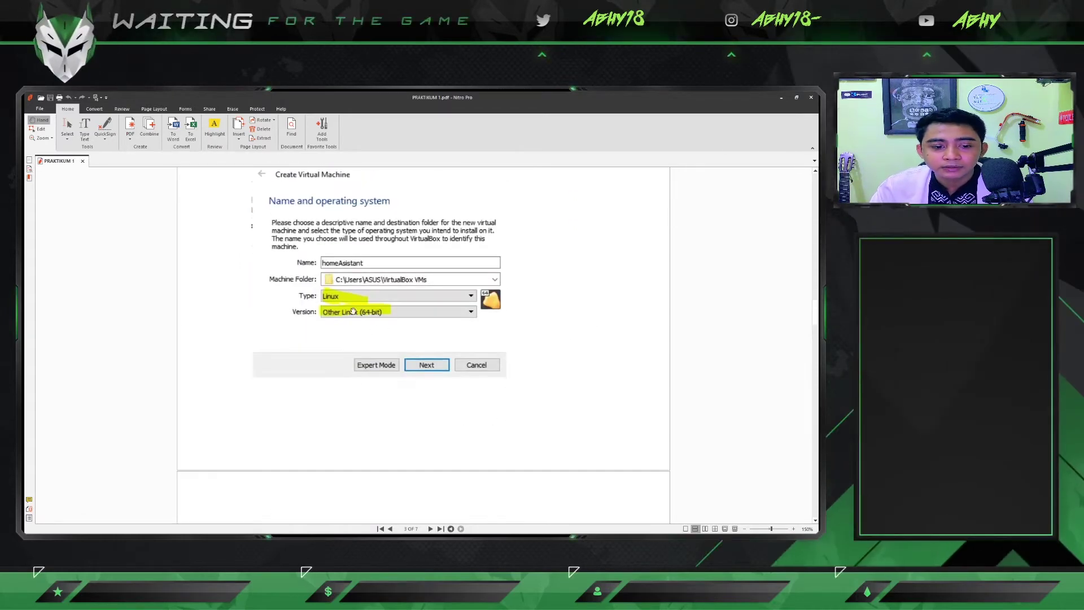
Step: Return to VirtualBox, accept the name and operating system, and set the new machine's memory size to 1395 MB
{"action": "left_click", "coordinate": [812, 97]}
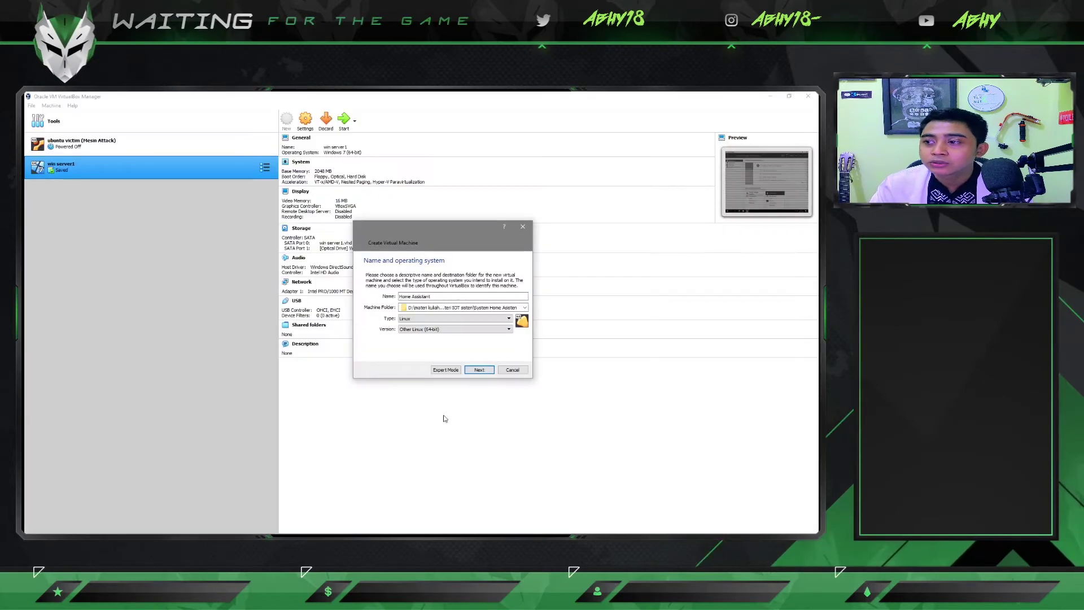
{"action": "left_click", "coordinate": [483, 369]}
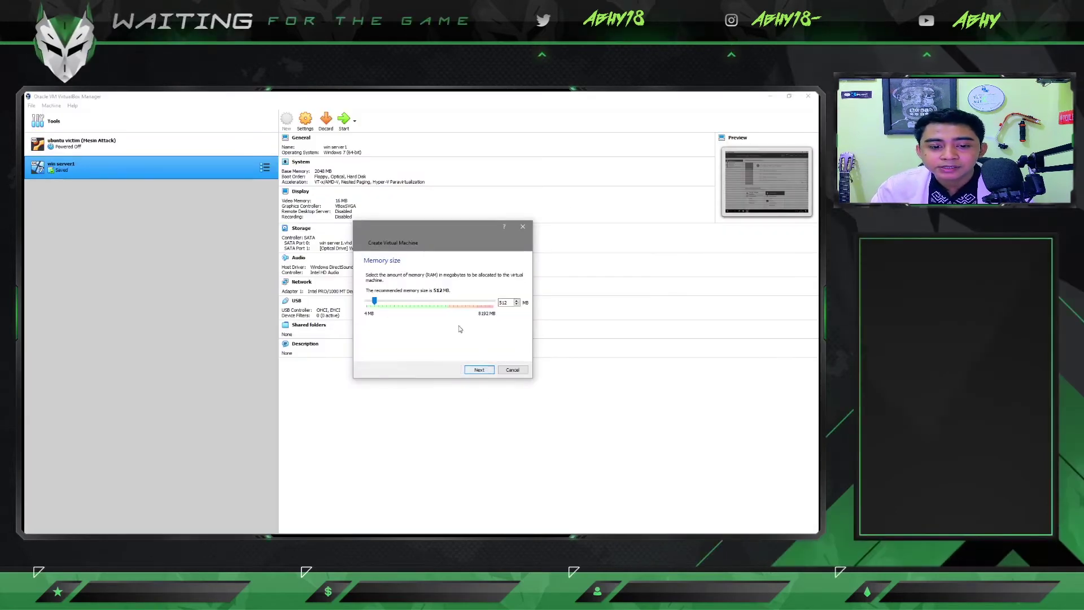
{"action": "left_click_drag", "start_coordinate": [374, 304], "coordinate": [387, 304]}
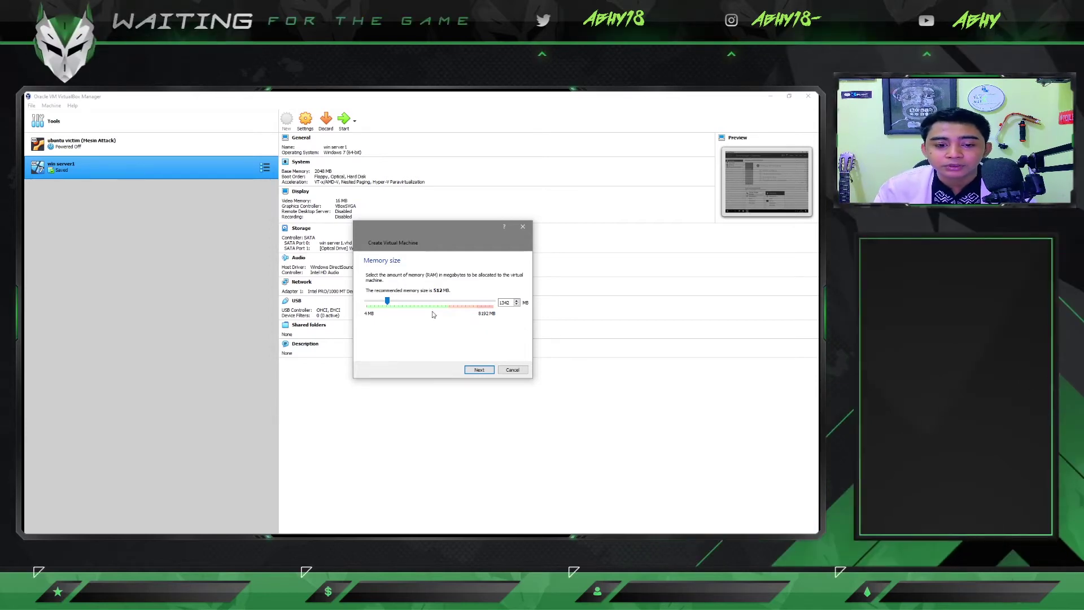
{"action": "left_click_drag", "start_coordinate": [388, 304], "coordinate": [389, 303]}
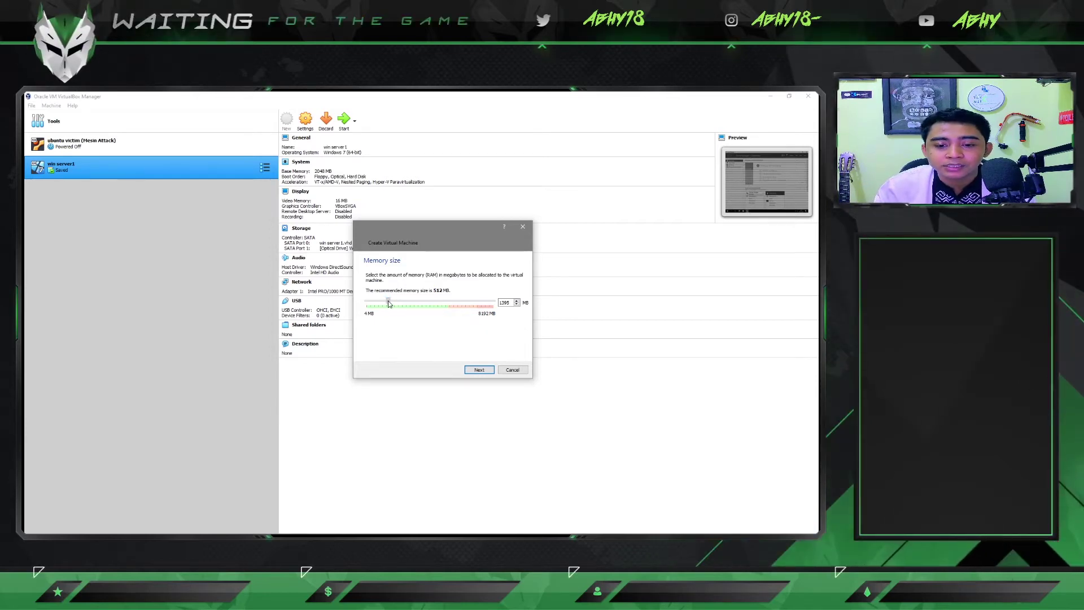
{"action": "left_click", "coordinate": [478, 370]}
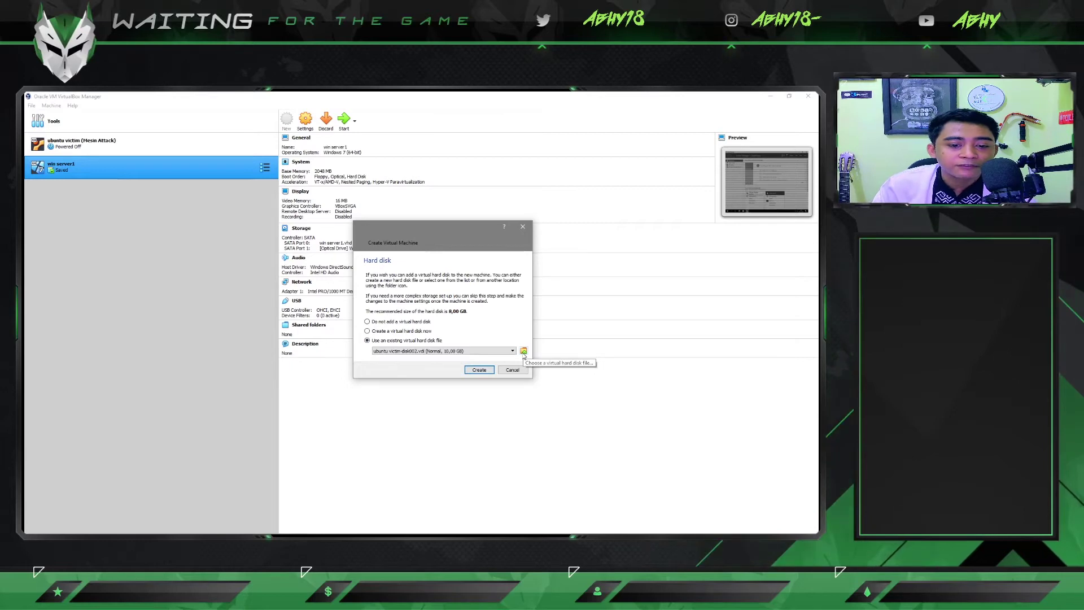
Step: Choose hassos_ova-5.12.vdi from the P1 folder under materi IOT sisten as the machine's existing virtual hard disk
{"action": "left_click", "coordinate": [524, 351]}
{"action": "left_click", "coordinate": [322, 259]}
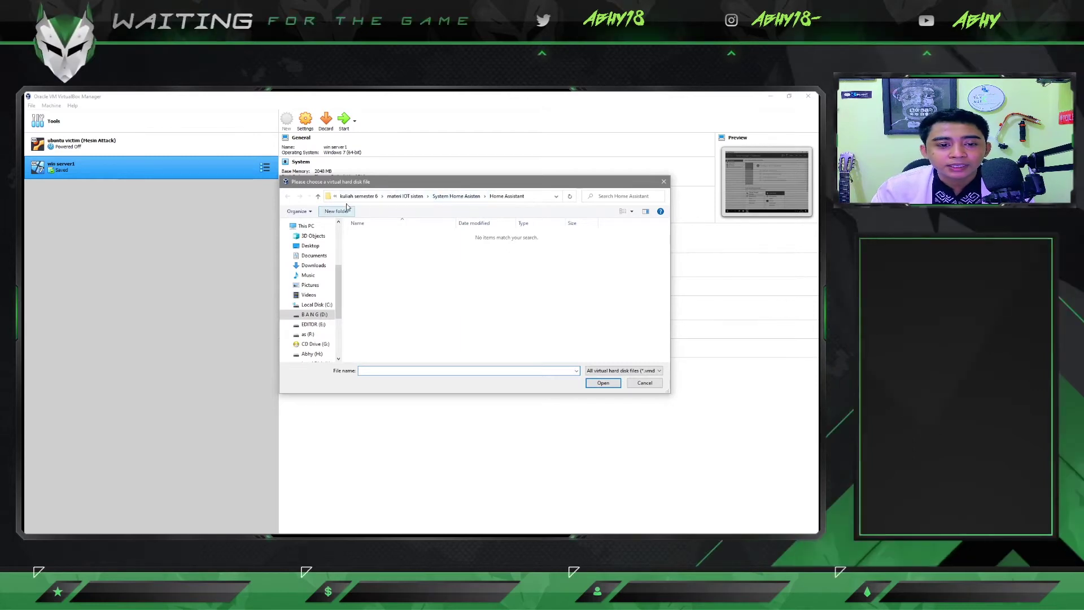
{"action": "left_click", "coordinate": [405, 197]}
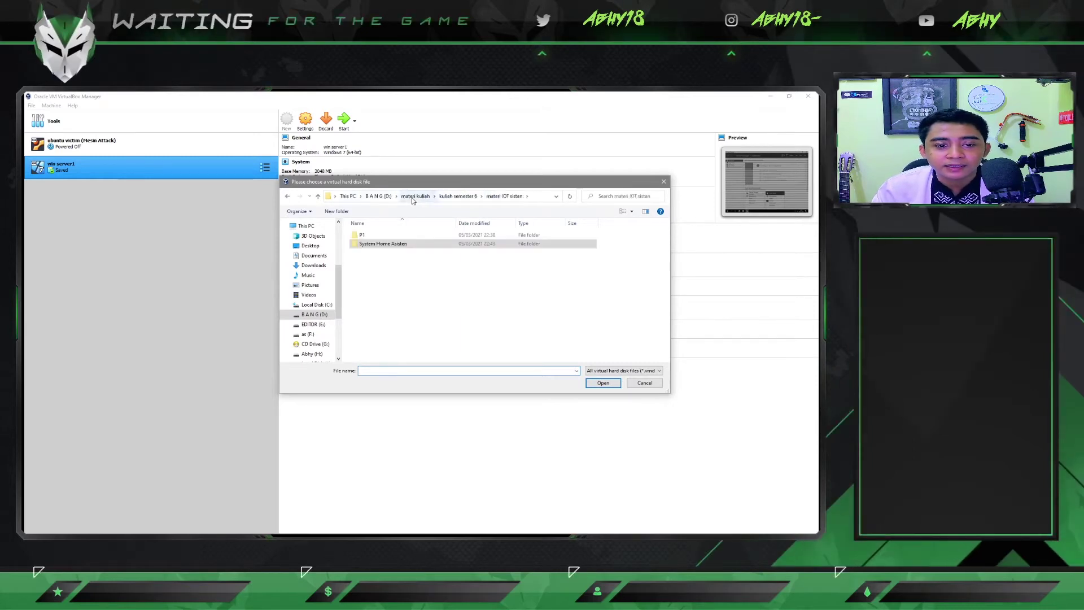
{"action": "double_click", "coordinate": [371, 236]}
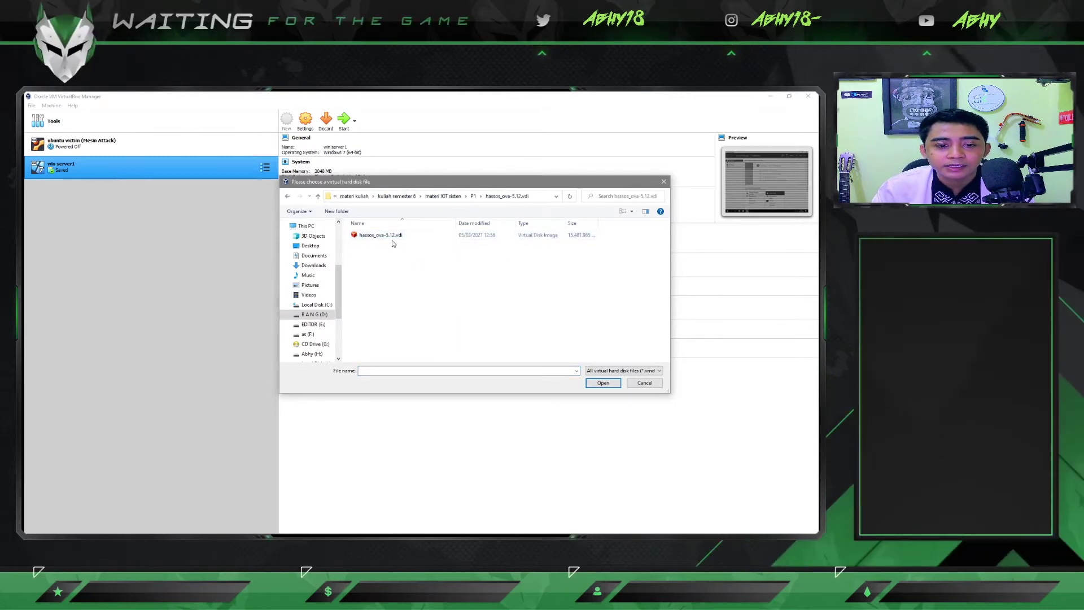
{"action": "left_click", "coordinate": [380, 235]}
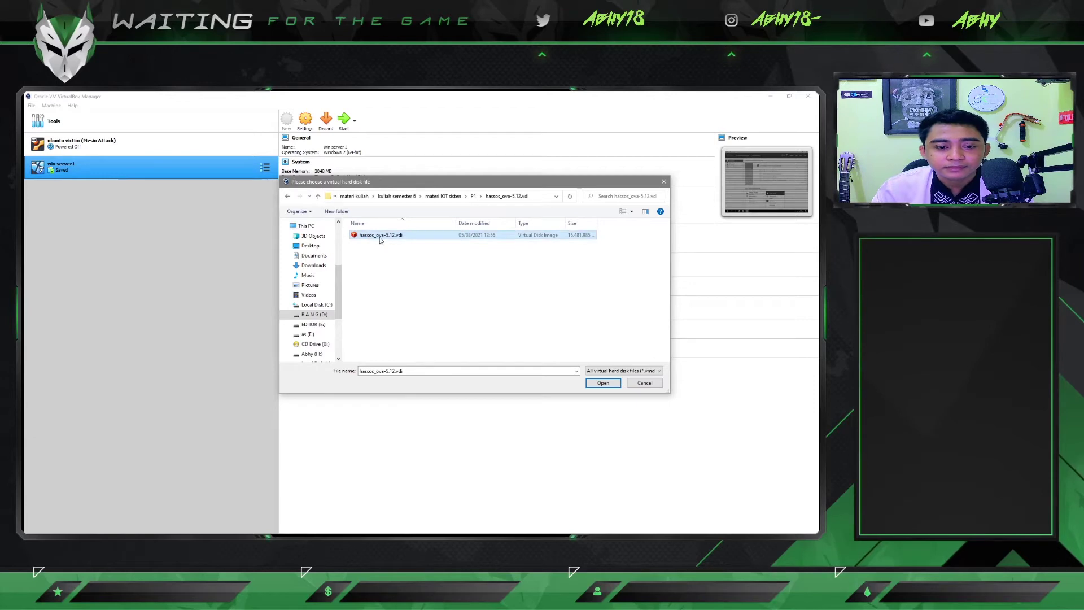
{"action": "left_click", "coordinate": [603, 384]}
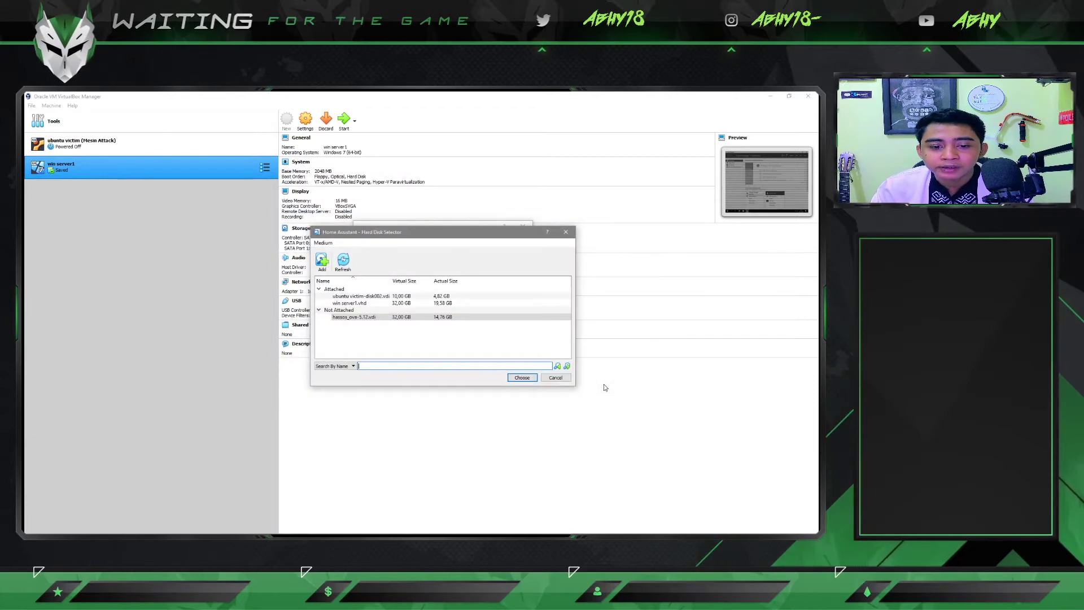
{"action": "left_click", "coordinate": [519, 378]}
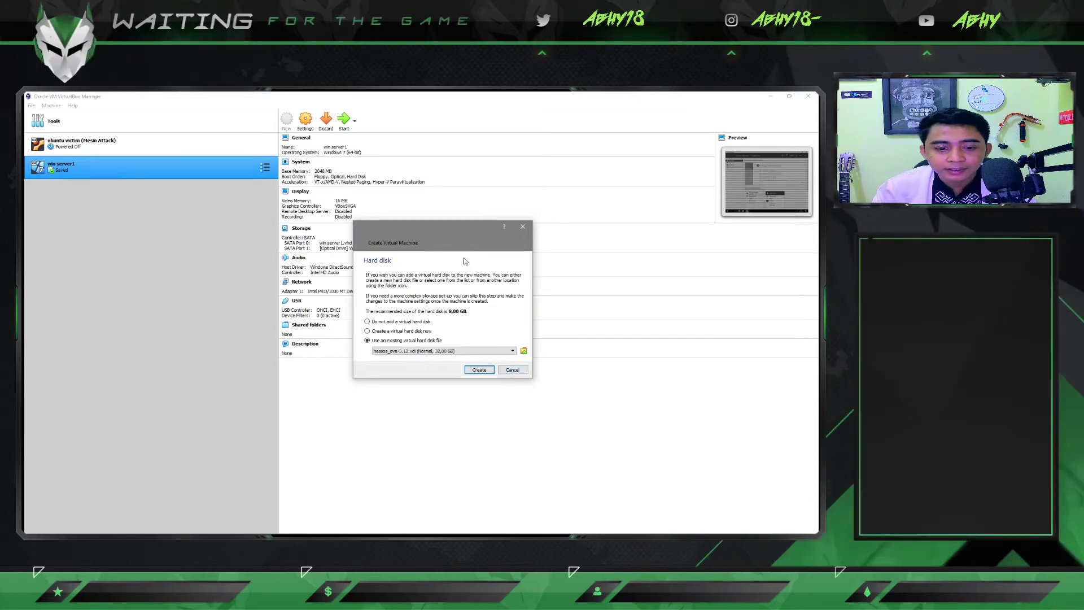
Step: Create the Home Assistant virtual machine with the chosen disk and open its settings
{"action": "left_click_drag", "start_coordinate": [448, 224], "coordinate": [411, 227]}
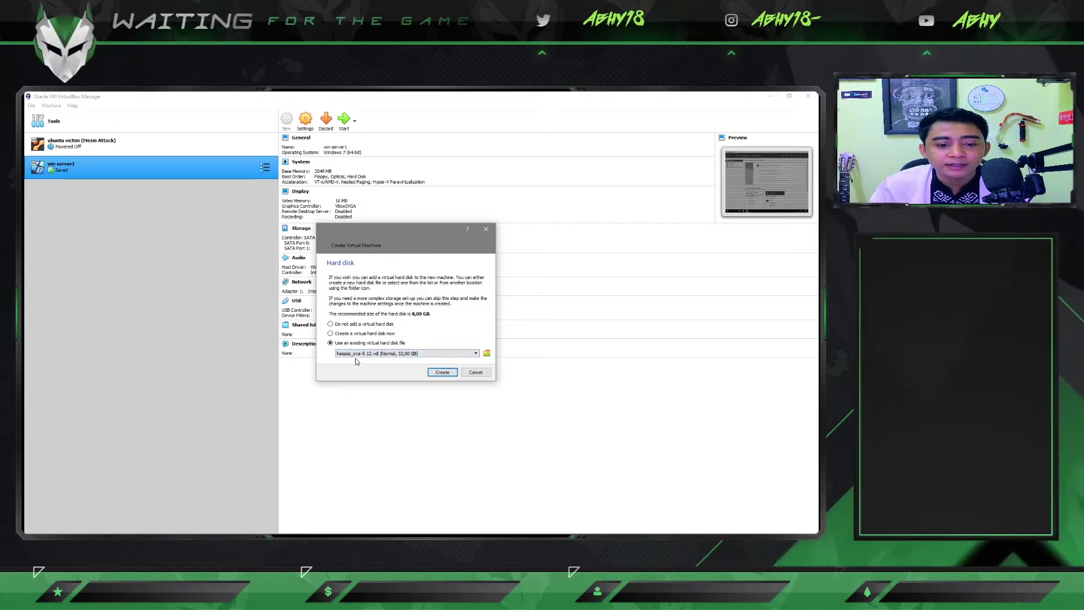
{"action": "left_click", "coordinate": [436, 373]}
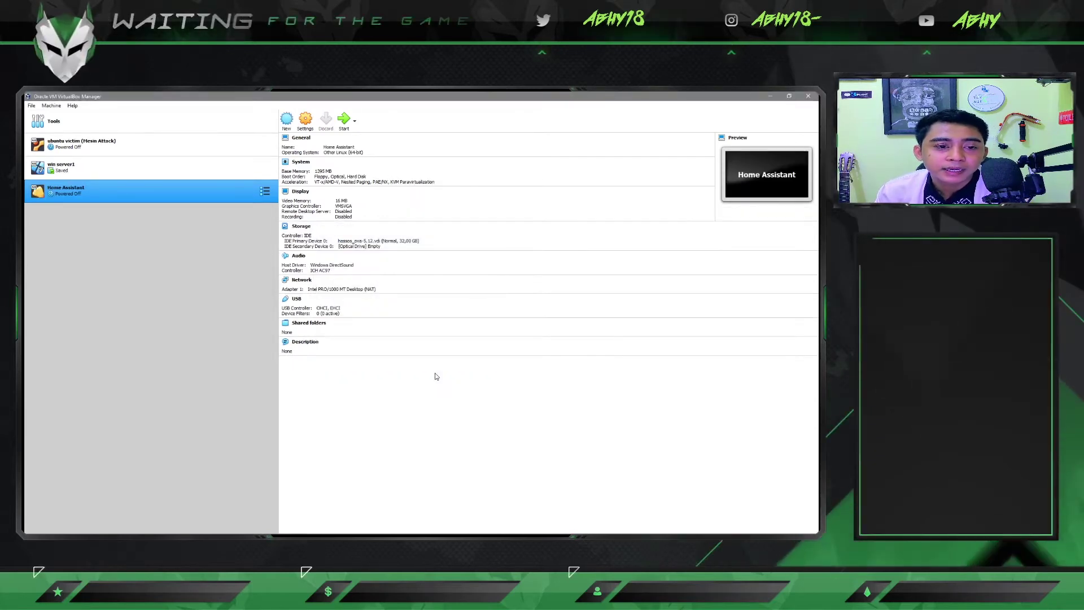
{"action": "left_click", "coordinate": [305, 120]}
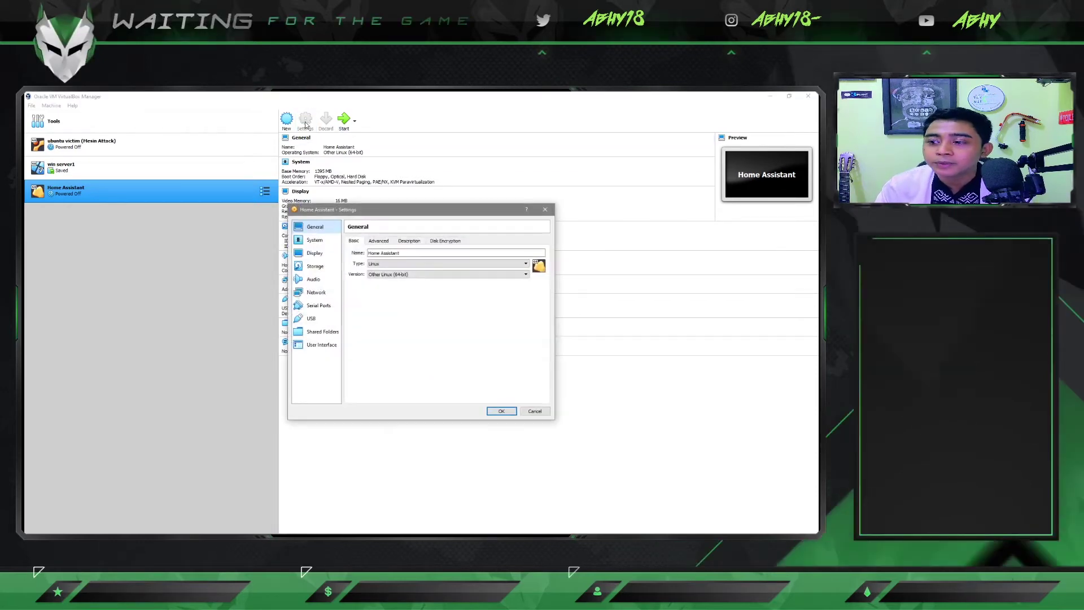
{"action": "left_click_drag", "start_coordinate": [439, 216], "coordinate": [529, 208]}
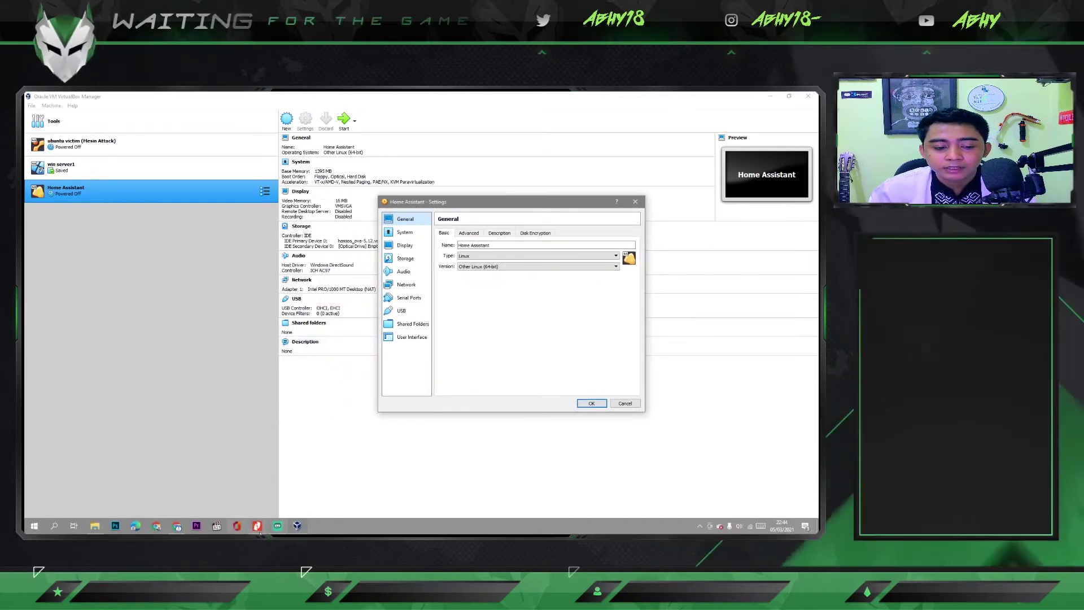
Step: Switch to the PRAKTIKUM 1 guide in Nitro Pro and examine its hard disk, motherboard, processor and network adapter settings
{"action": "left_click", "coordinate": [258, 526]}
{"action": "scroll", "coordinate": [415, 334], "scroll_direction": "down", "scroll_amount": 2}
{"action": "scroll", "coordinate": [413, 336], "scroll_direction": "down", "scroll_amount": 10}
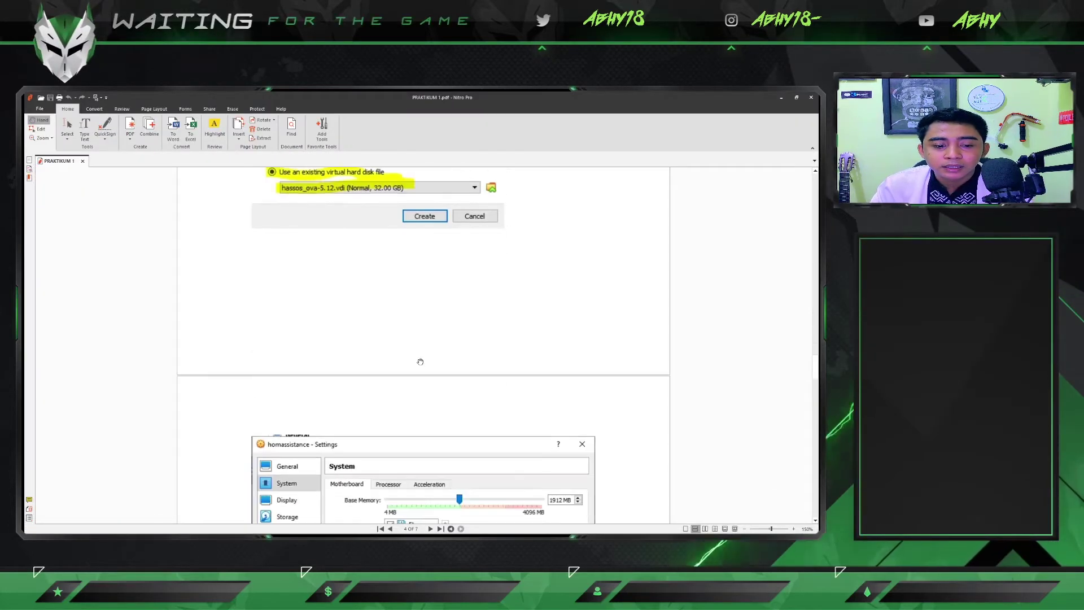
{"action": "scroll", "coordinate": [481, 430], "scroll_direction": "up", "scroll_amount": 6}
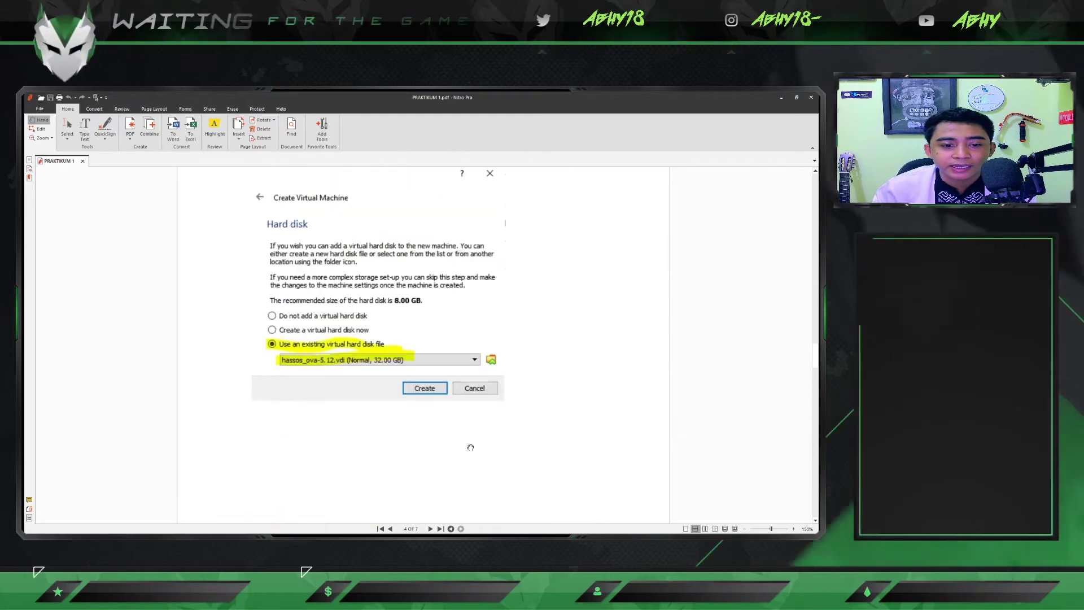
{"action": "scroll", "coordinate": [452, 406], "scroll_direction": "down", "scroll_amount": 5}
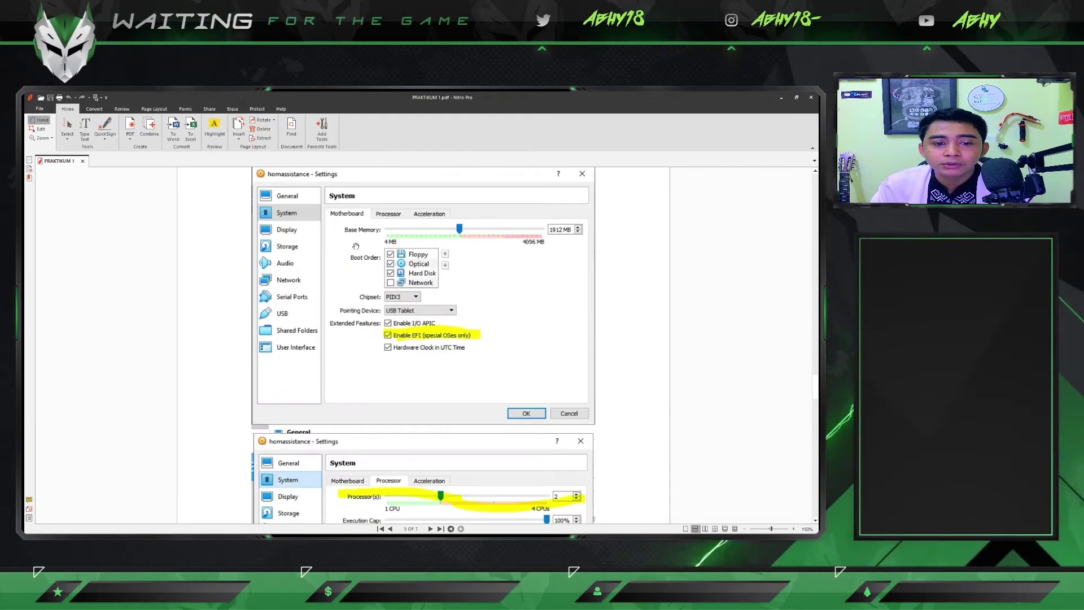
{"action": "scroll", "coordinate": [414, 293], "scroll_direction": "down", "scroll_amount": 1}
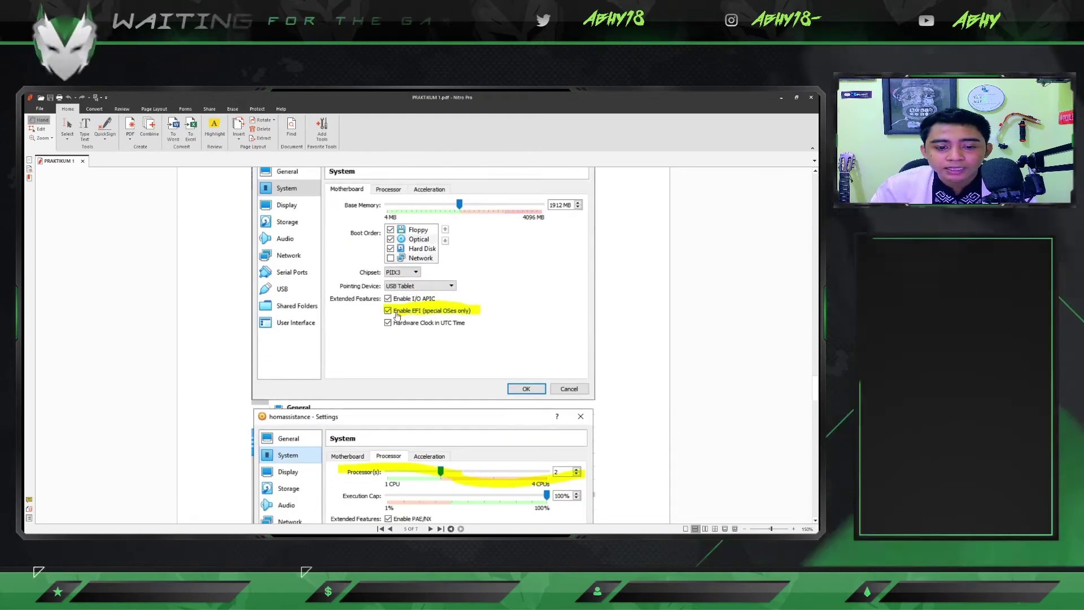
{"action": "scroll", "coordinate": [429, 319], "scroll_direction": "down", "scroll_amount": 7}
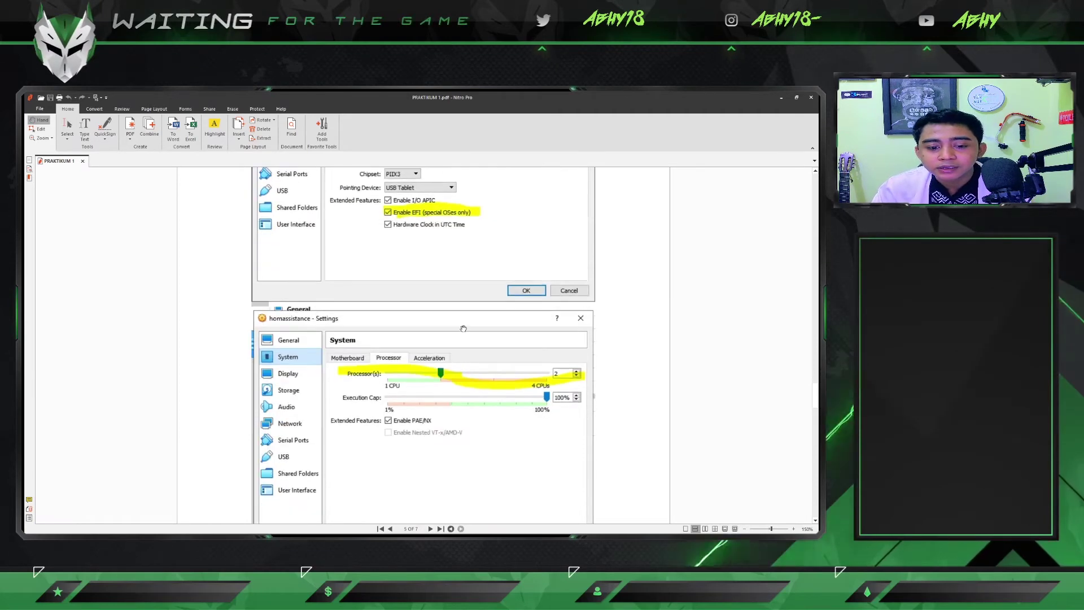
{"action": "scroll", "coordinate": [465, 338], "scroll_direction": "down", "scroll_amount": 1}
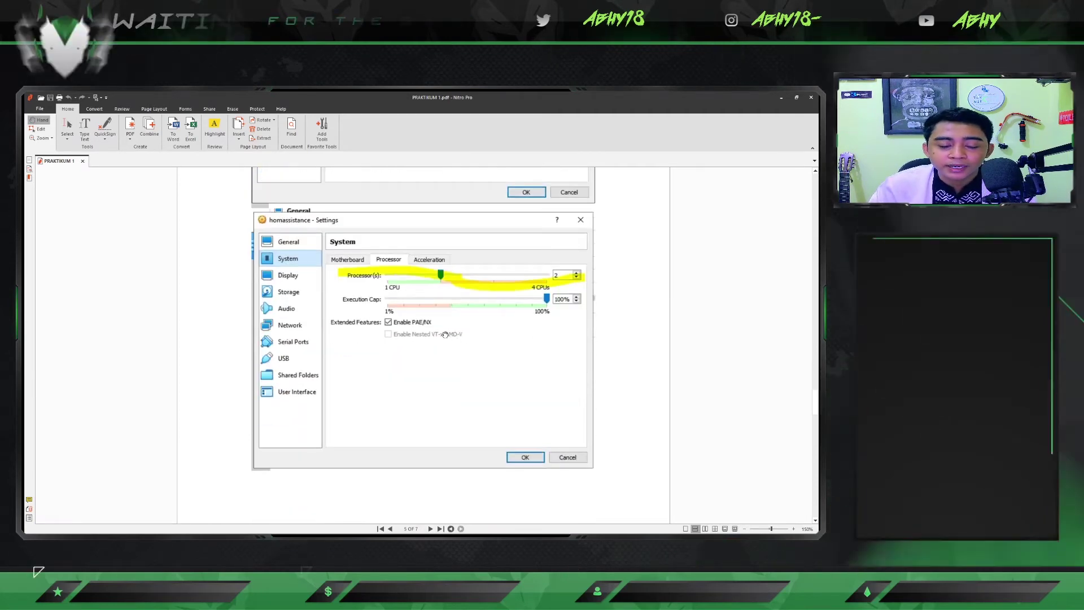
{"action": "scroll", "coordinate": [446, 335], "scroll_direction": "down", "scroll_amount": 8}
{"action": "scroll", "coordinate": [434, 333], "scroll_direction": "up", "scroll_amount": 6}
{"action": "scroll", "coordinate": [434, 333], "scroll_direction": "down", "scroll_amount": 10}
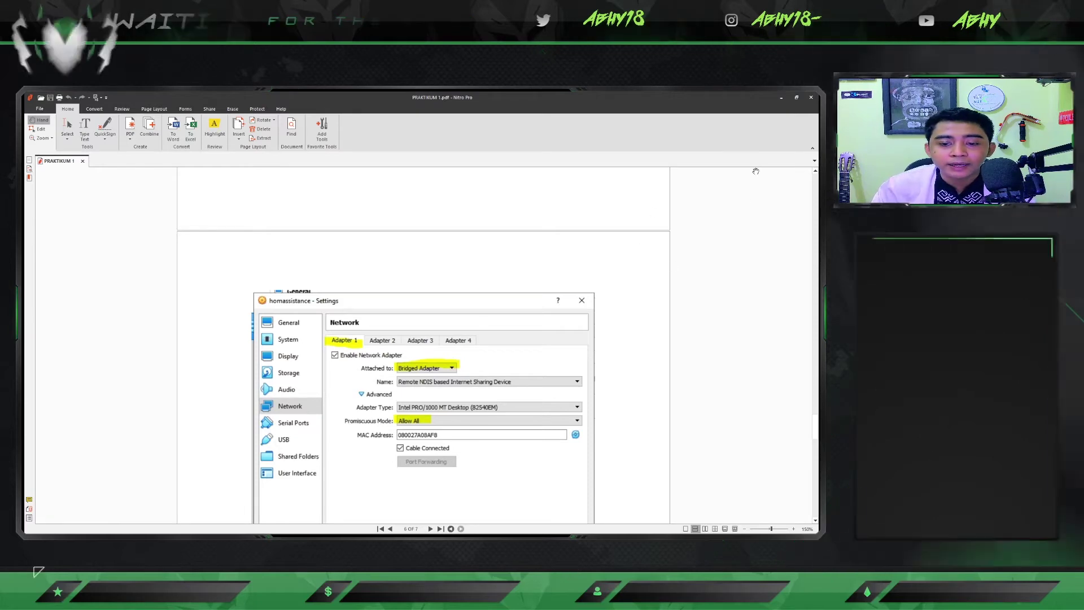
Step: Return to VirtualBox, enable EFI in the Home Assistant machine's system settings and set its processor count to 4
{"action": "left_click", "coordinate": [784, 97]}
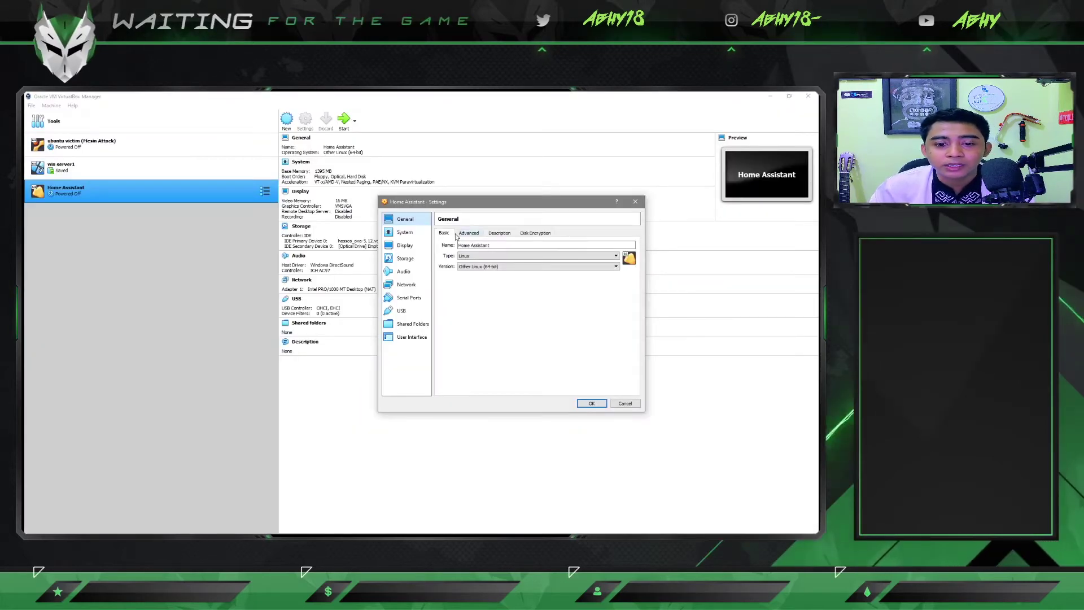
{"action": "left_click", "coordinate": [402, 233]}
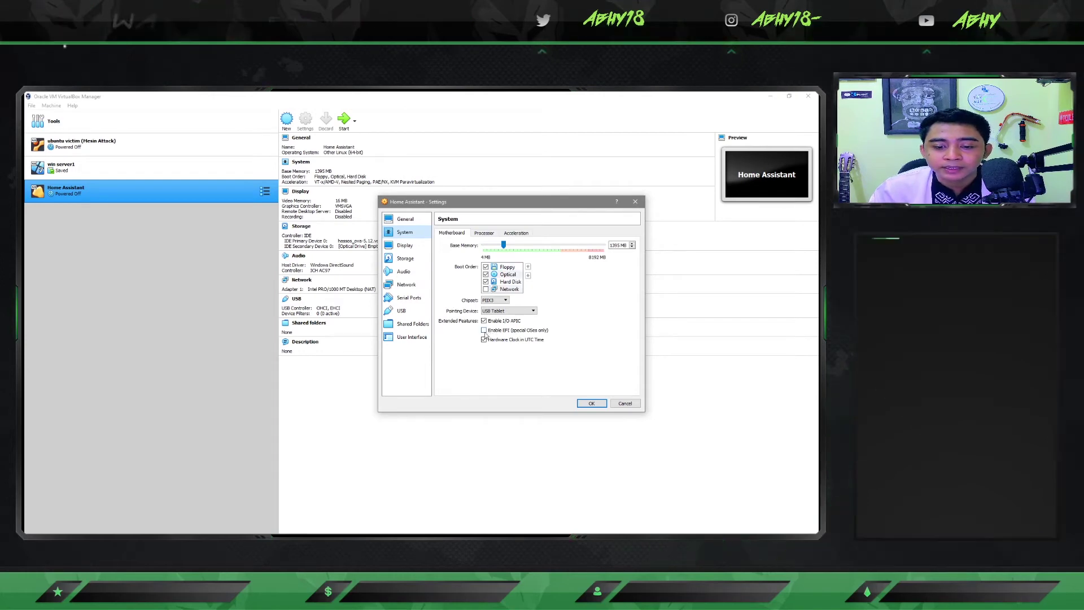
{"action": "left_click_drag", "start_coordinate": [495, 204], "coordinate": [454, 213]}
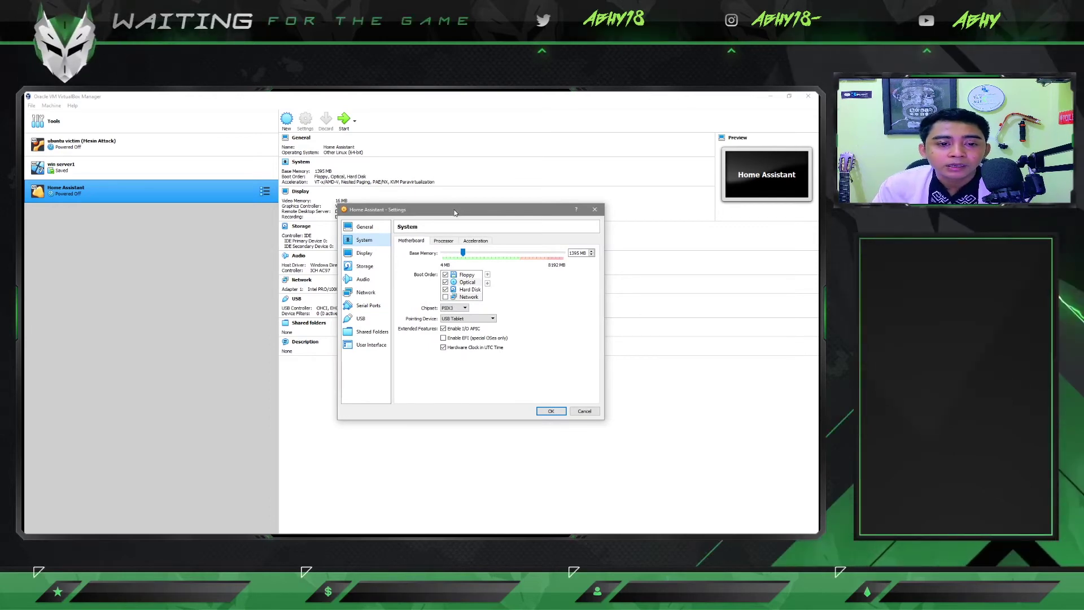
{"action": "left_click", "coordinate": [444, 339]}
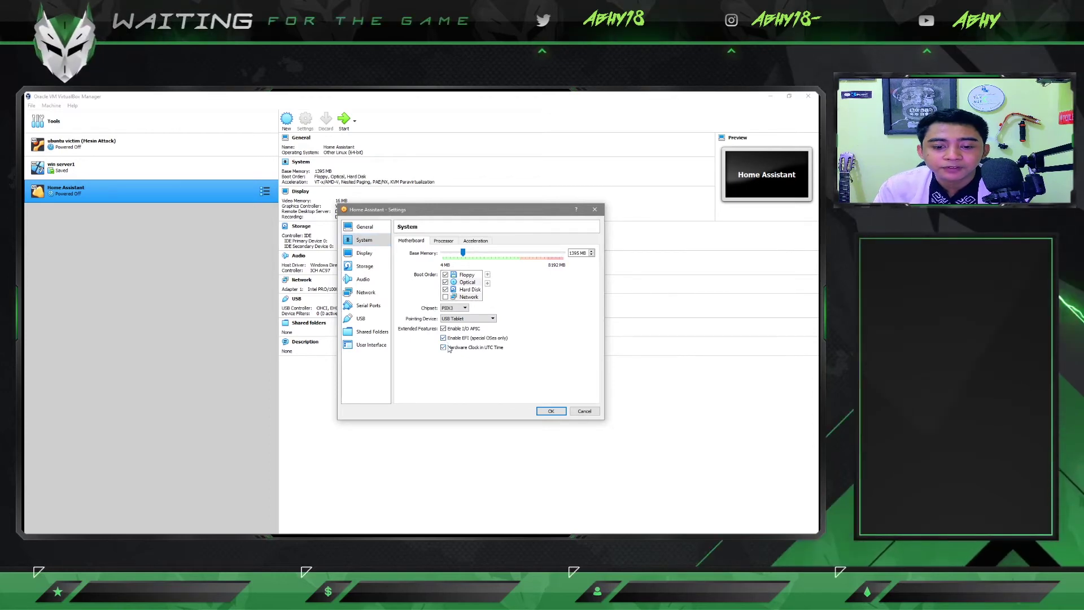
{"action": "left_click", "coordinate": [443, 242]}
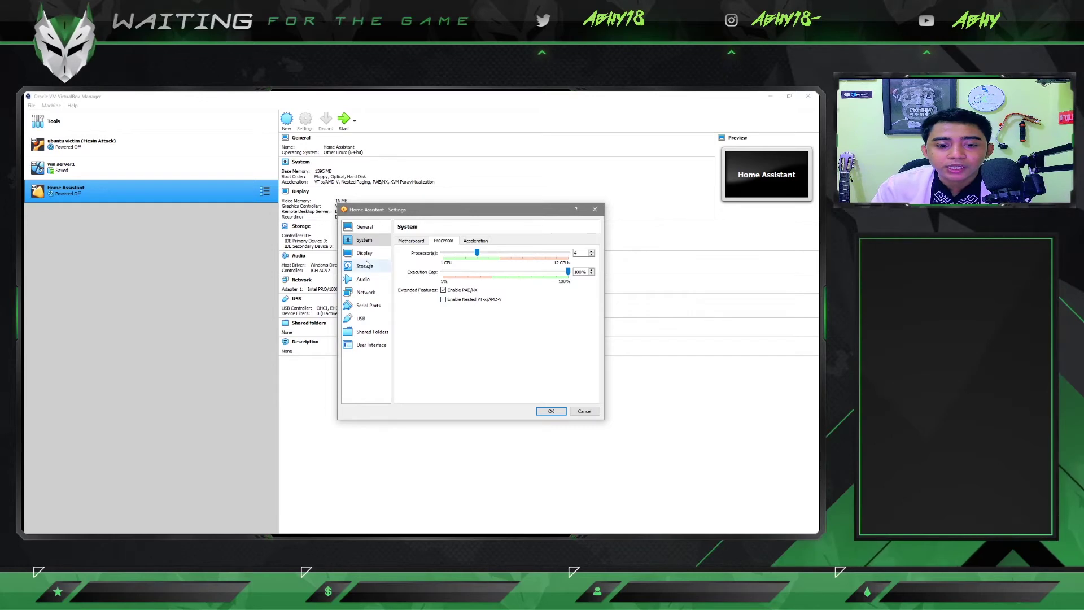
Step: Attach the Home Assistant machine's network Adapter 1 to Bridged Adapter and set its promiscuous mode to Allow All
{"action": "key", "text": "Down"}
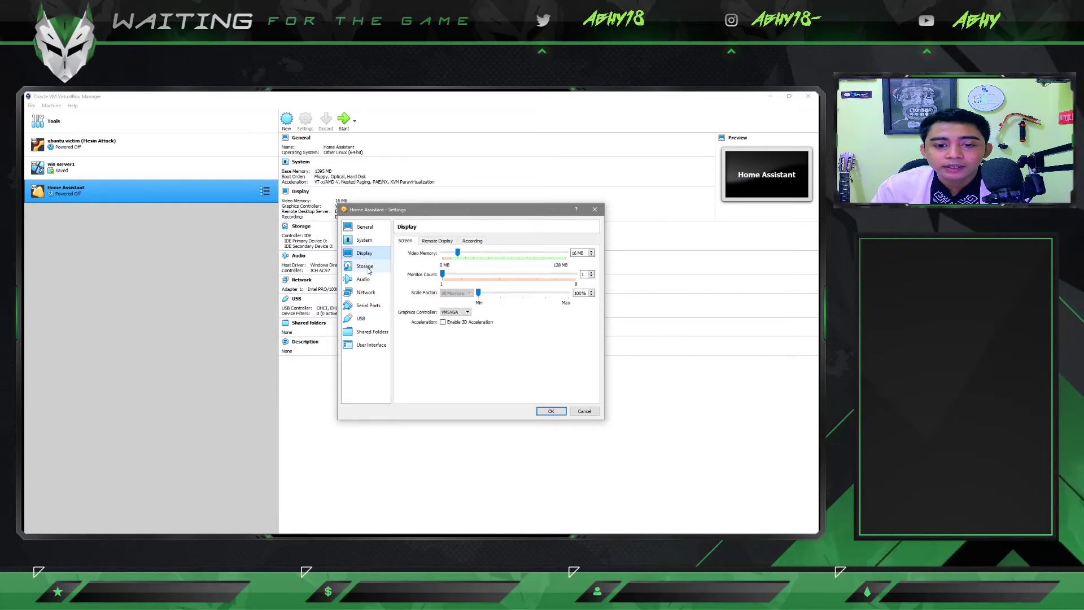
{"action": "left_click", "coordinate": [366, 268]}
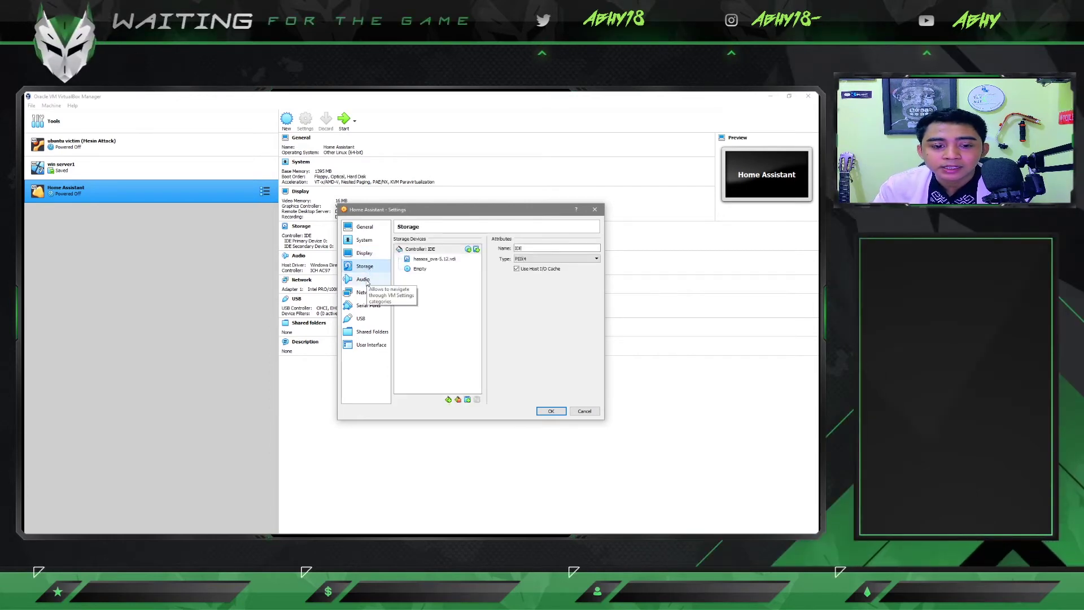
{"action": "left_click", "coordinate": [365, 280]}
{"action": "left_click", "coordinate": [367, 294]}
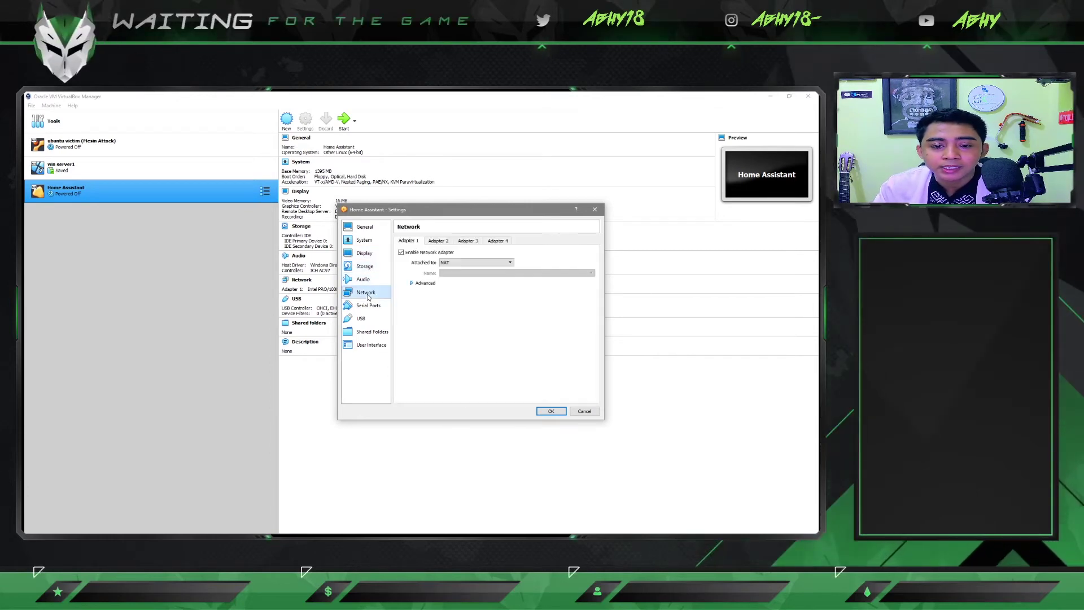
{"action": "left_click", "coordinate": [466, 263]}
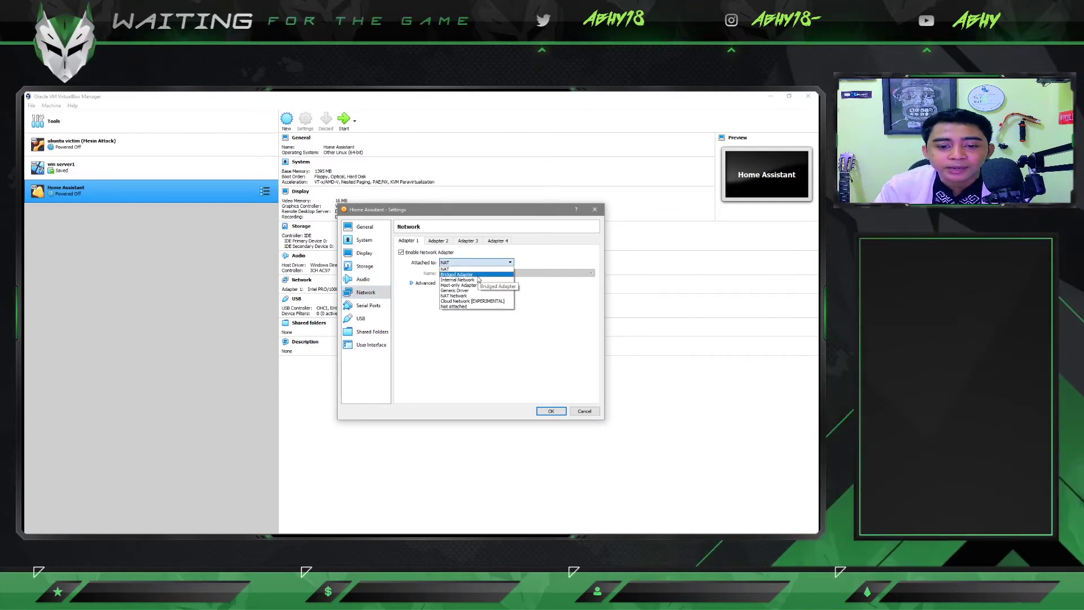
{"action": "left_click", "coordinate": [463, 274]}
{"action": "left_click", "coordinate": [425, 283]}
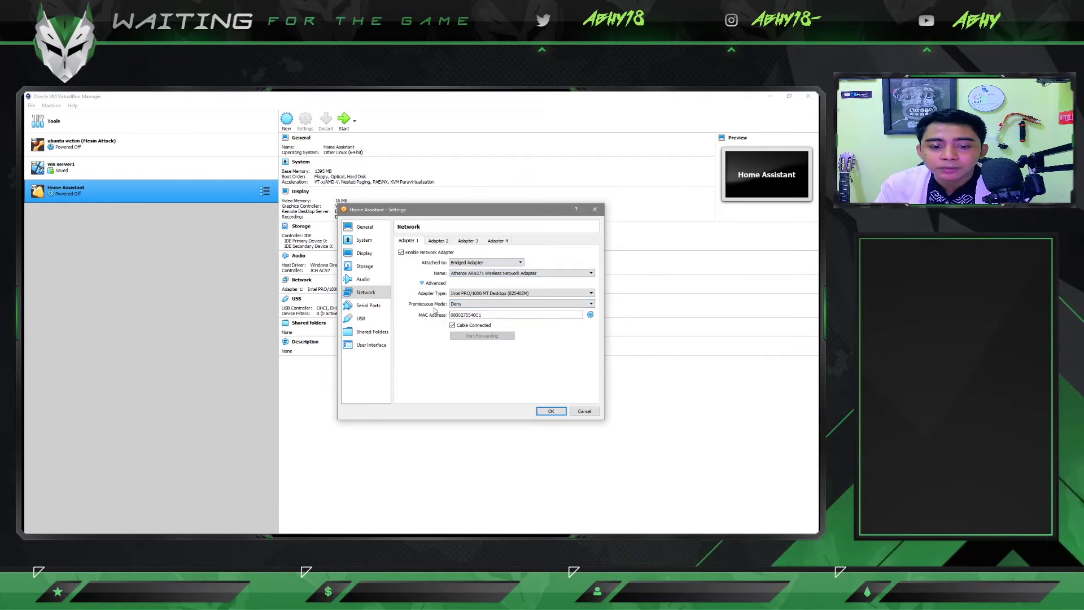
{"action": "left_click", "coordinate": [482, 305]}
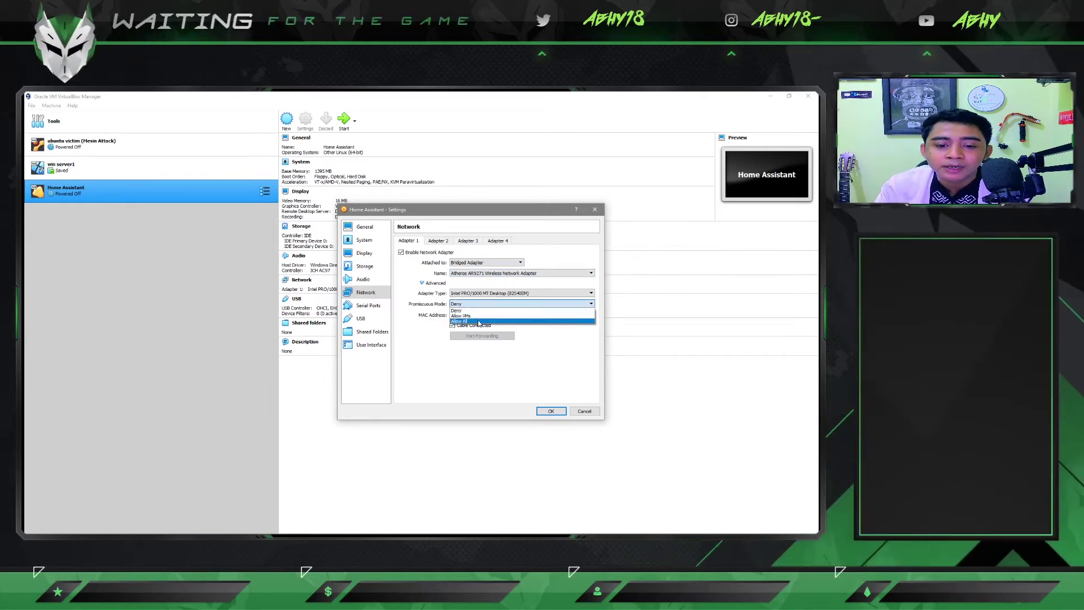
{"action": "left_click", "coordinate": [478, 321]}
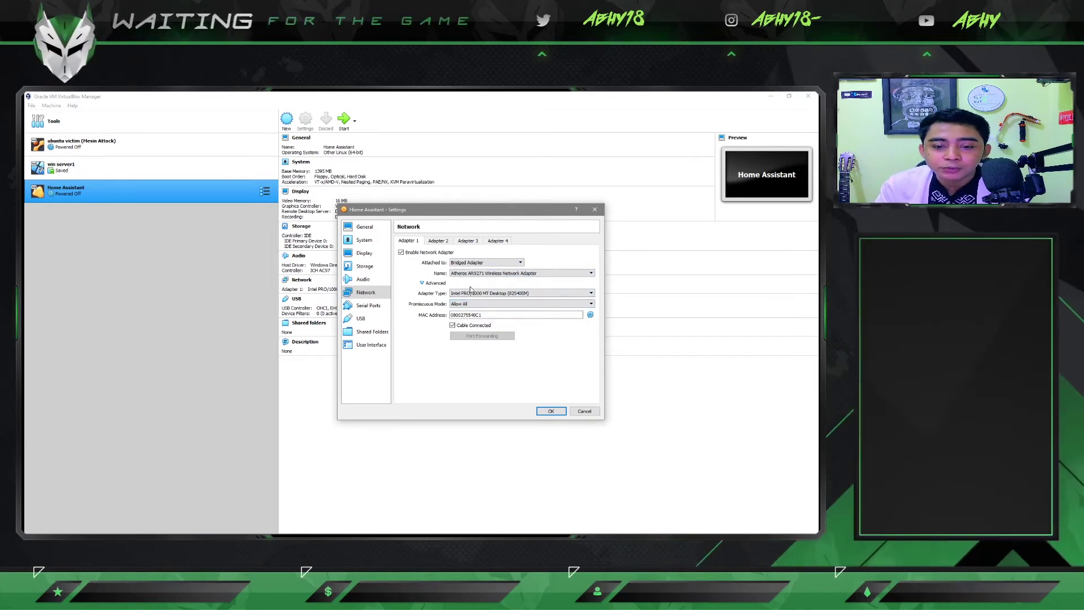
Step: Review the motherboard, processor, storage and network settings, keep promiscuous mode at Allow All, and save the machine's configuration
{"action": "left_click", "coordinate": [365, 242]}
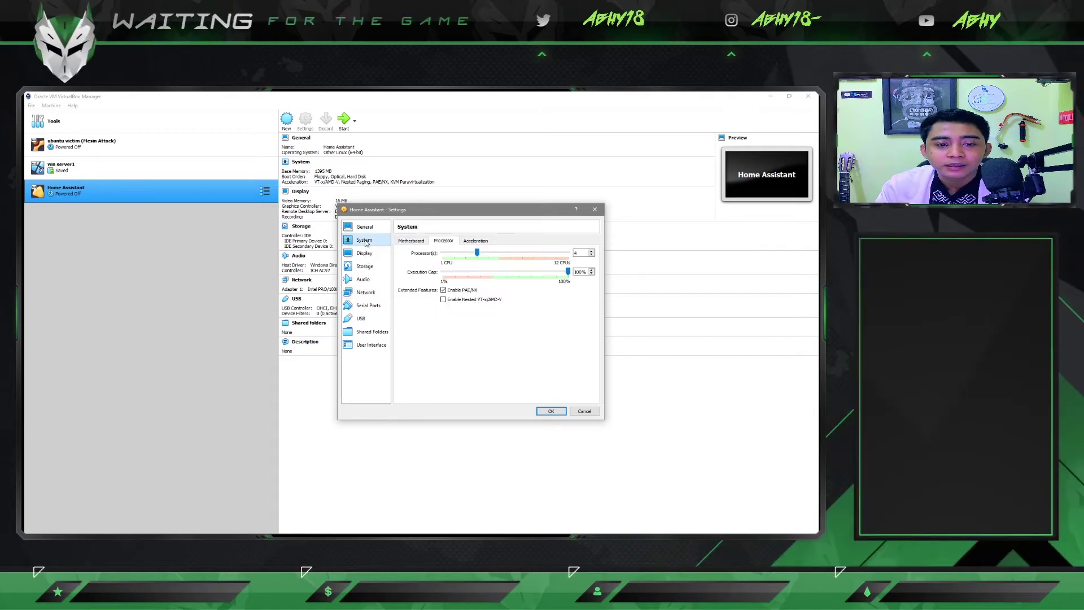
{"action": "left_click", "coordinate": [410, 240]}
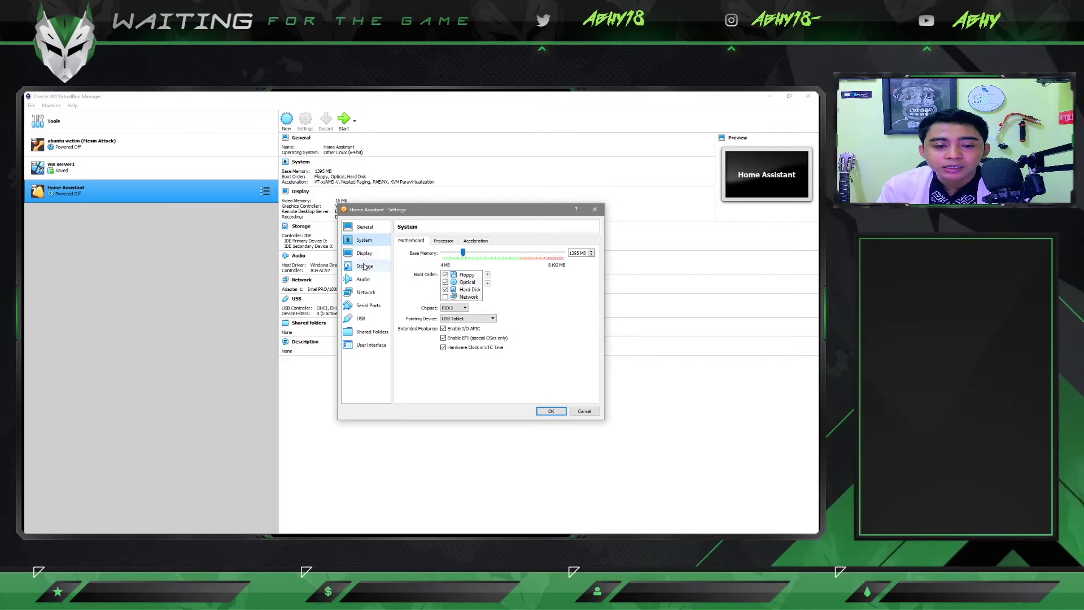
{"action": "left_click", "coordinate": [443, 241]}
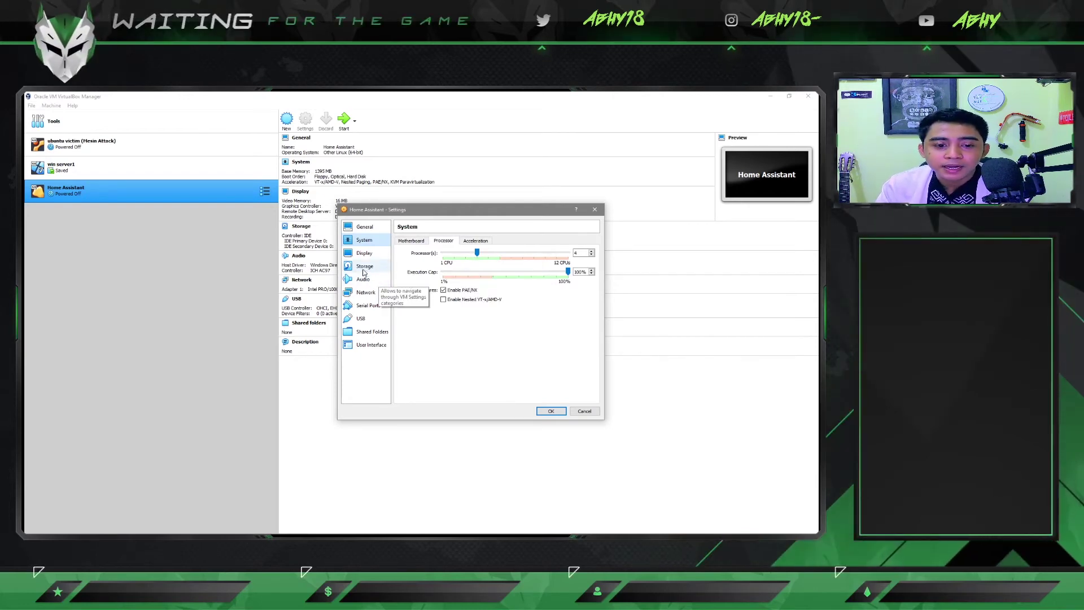
{"action": "left_click", "coordinate": [363, 269]}
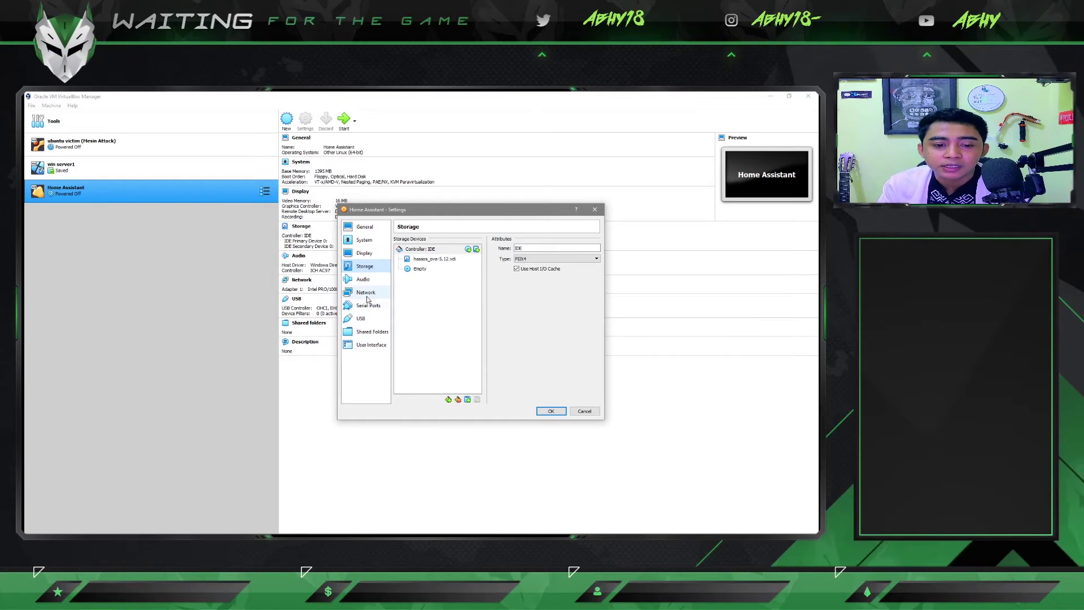
{"action": "left_click", "coordinate": [367, 294]}
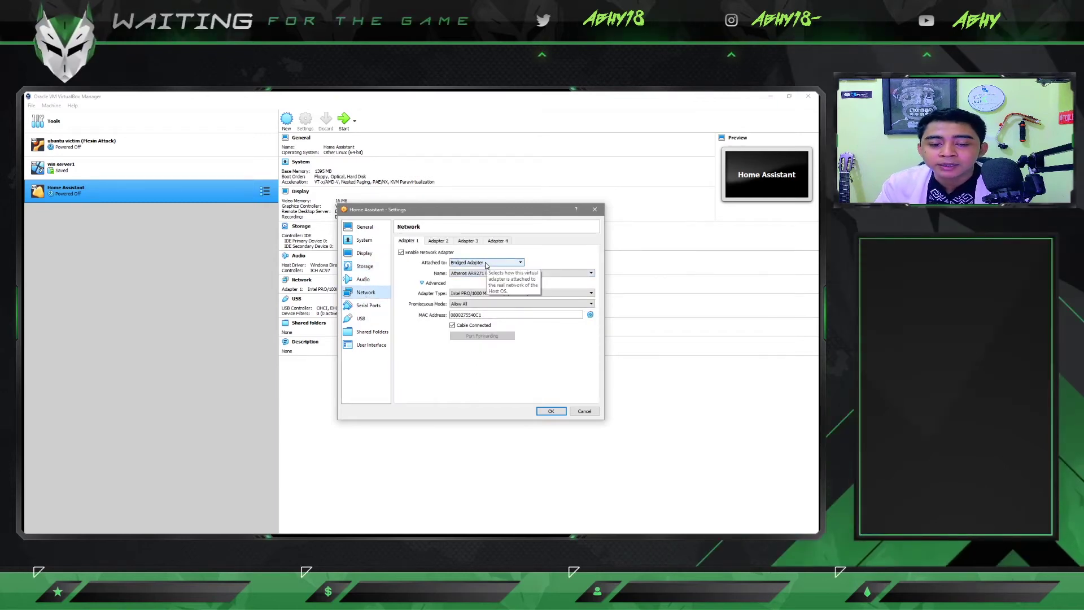
{"action": "left_click", "coordinate": [477, 305]}
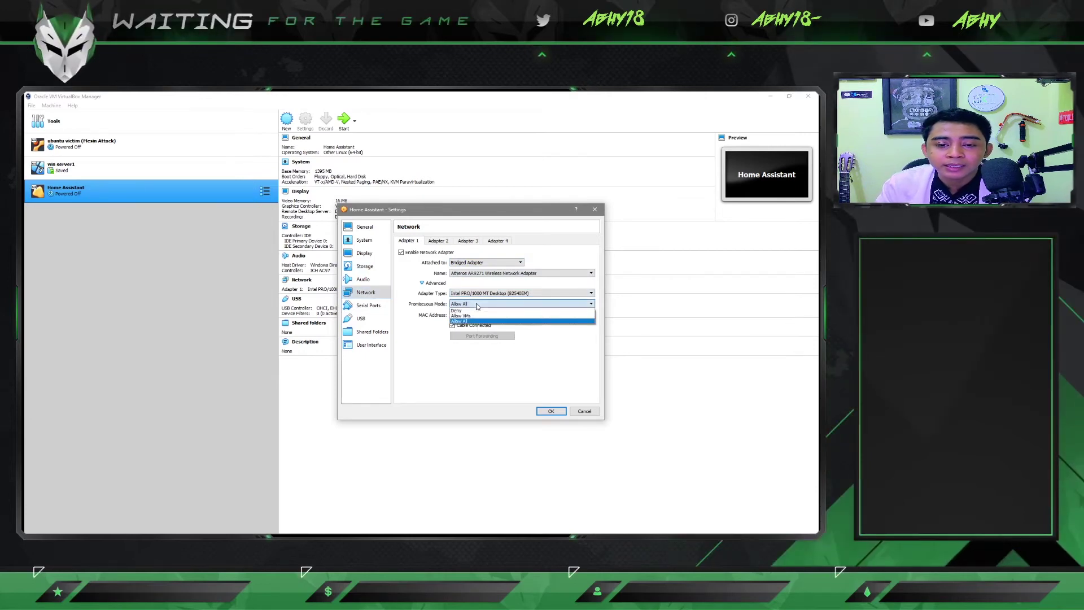
{"action": "left_click", "coordinate": [480, 321]}
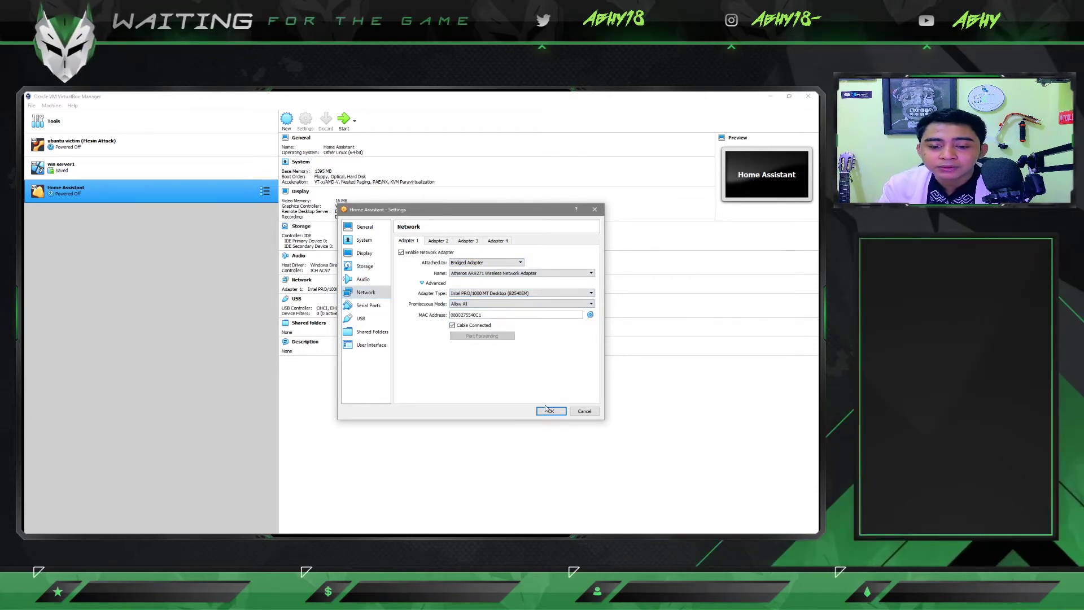
{"action": "left_click_drag", "start_coordinate": [410, 210], "coordinate": [498, 187]}
{"action": "left_click", "coordinate": [639, 387]}
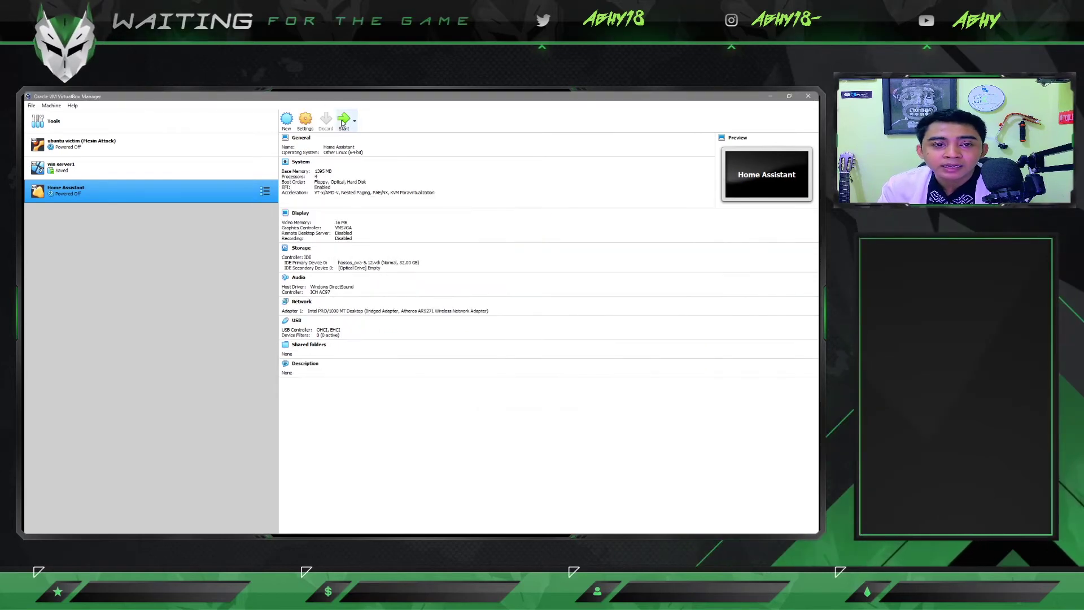
Step: Start the Home Assistant virtual machine and arrange its window beside the PRAKTIKUM 1 guide in Nitro Pro
{"action": "mouse_move", "coordinate": [308, 528]}
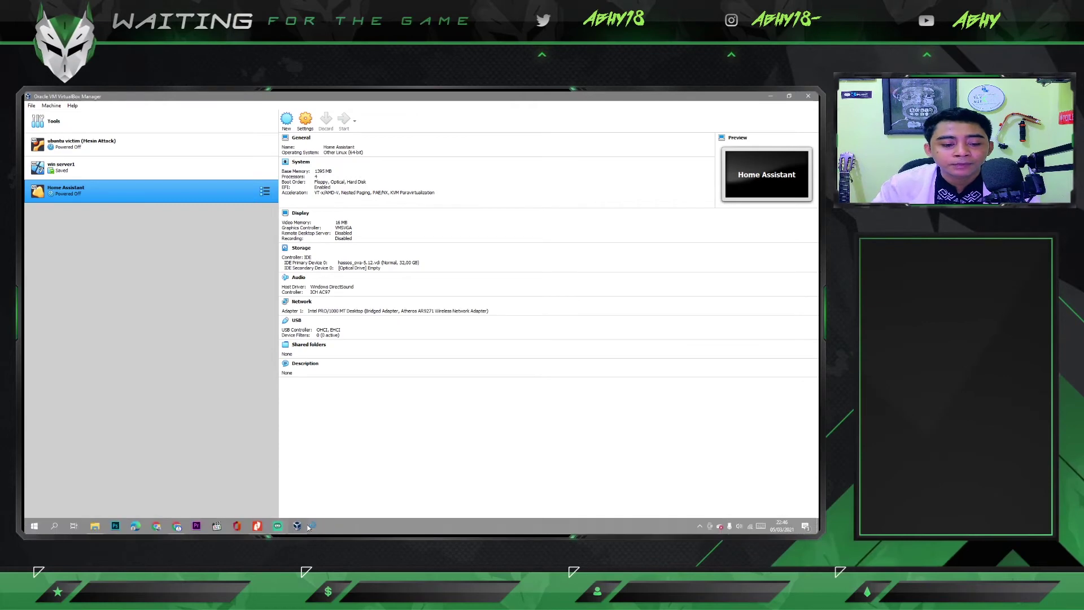
{"action": "left_click", "coordinate": [257, 525]}
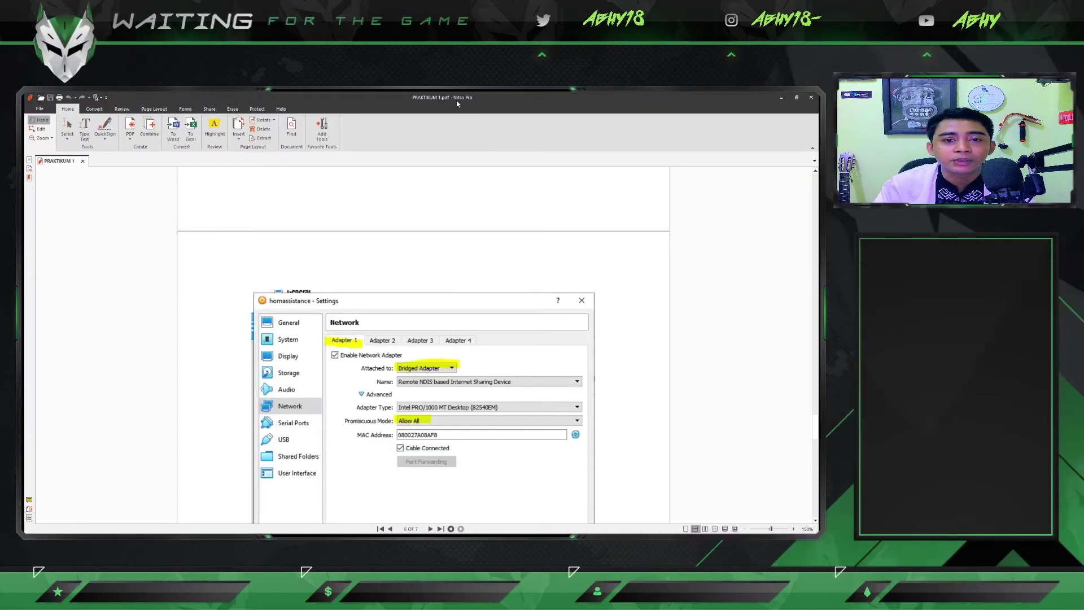
{"action": "left_click_drag", "start_coordinate": [457, 104], "coordinate": [186, 123]}
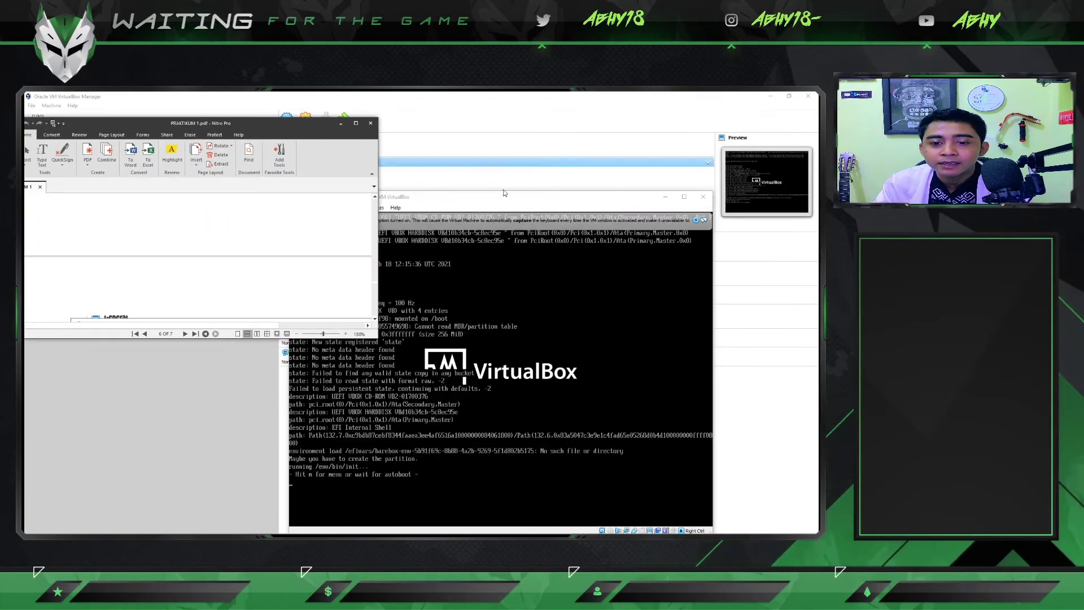
{"action": "left_click_drag", "start_coordinate": [487, 196], "coordinate": [581, 118]}
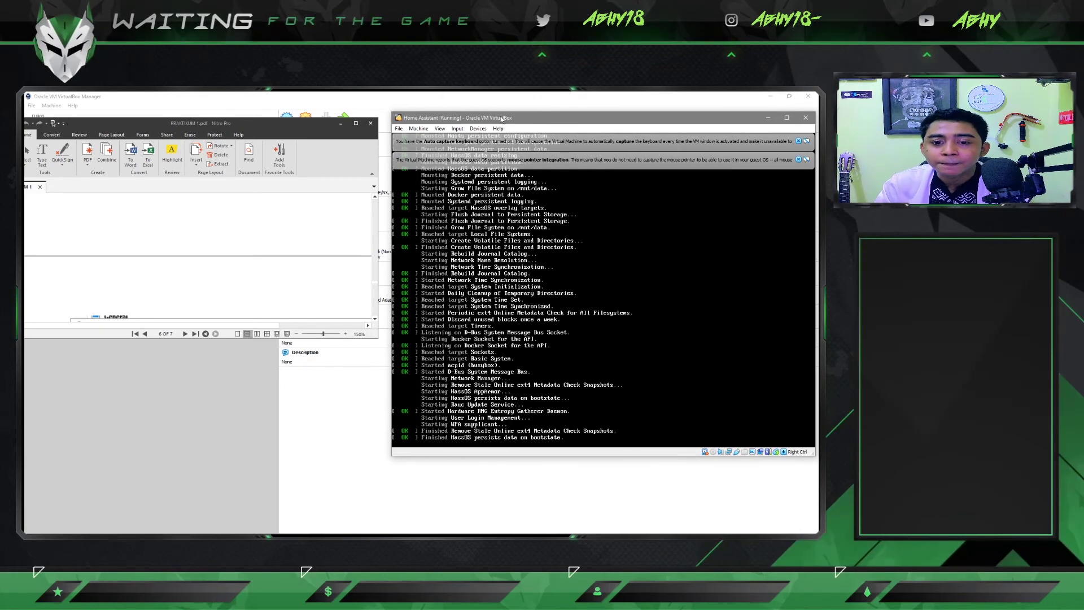
{"action": "left_click_drag", "start_coordinate": [501, 118], "coordinate": [483, 117]}
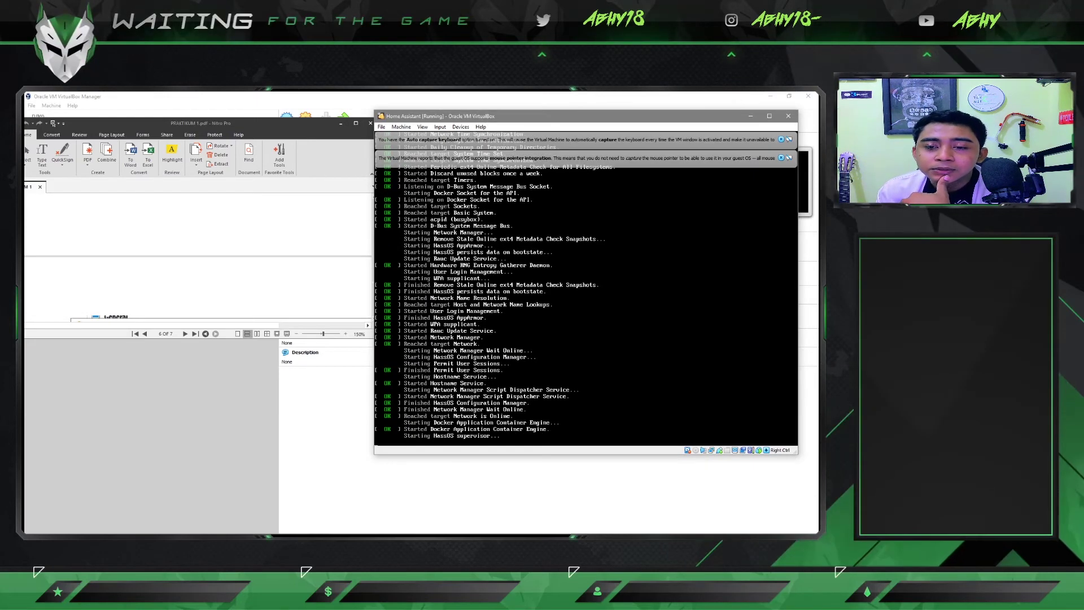
Step: Dismiss the keyboard-capture and mouse-integration notices in the running machine and minimise the guide, leaving the console window in front
{"action": "left_click", "coordinate": [781, 158]}
{"action": "left_click", "coordinate": [782, 141]}
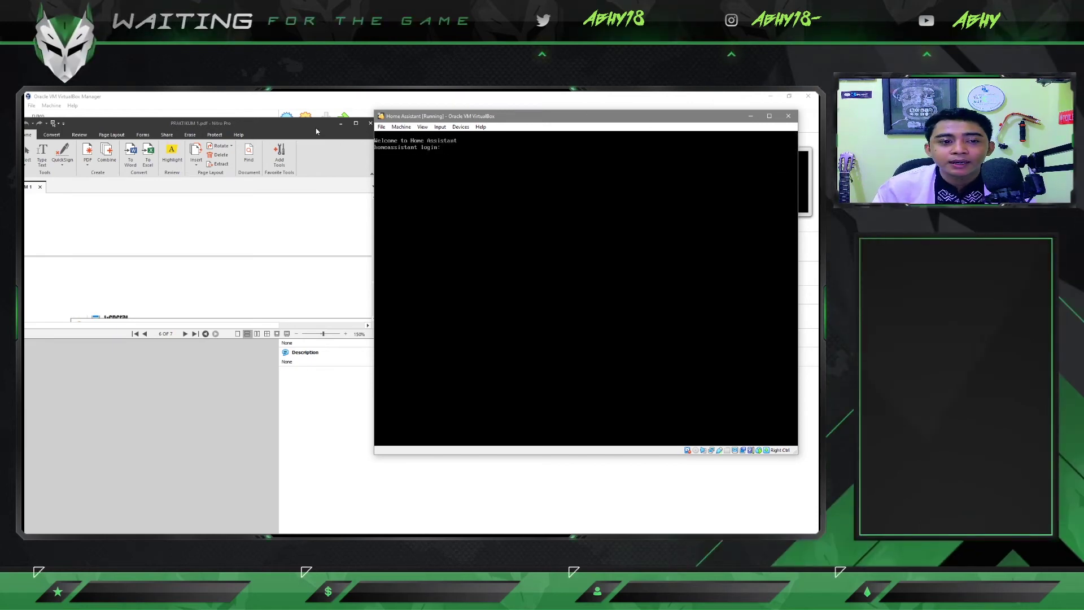
{"action": "mouse_move", "coordinate": [315, 128]}
{"action": "left_mouse_down"}
{"action": "mouse_move", "coordinate": [300, 135]}
{"action": "mouse_move", "coordinate": [313, 145]}
{"action": "left_mouse_up"}
{"action": "left_click", "coordinate": [340, 143]}
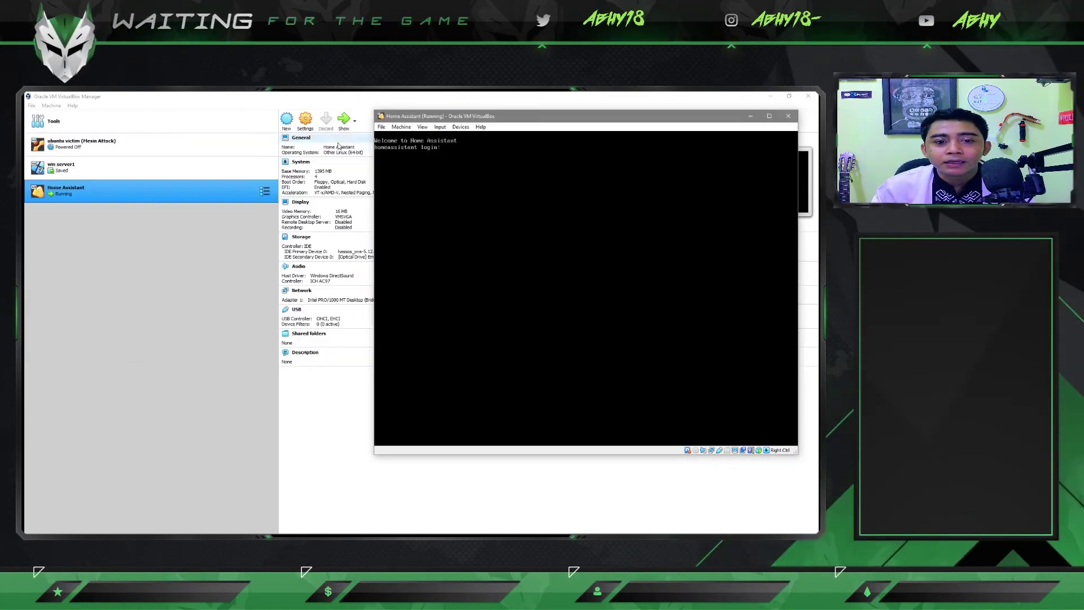
{"action": "left_click_drag", "start_coordinate": [497, 116], "coordinate": [401, 122]}
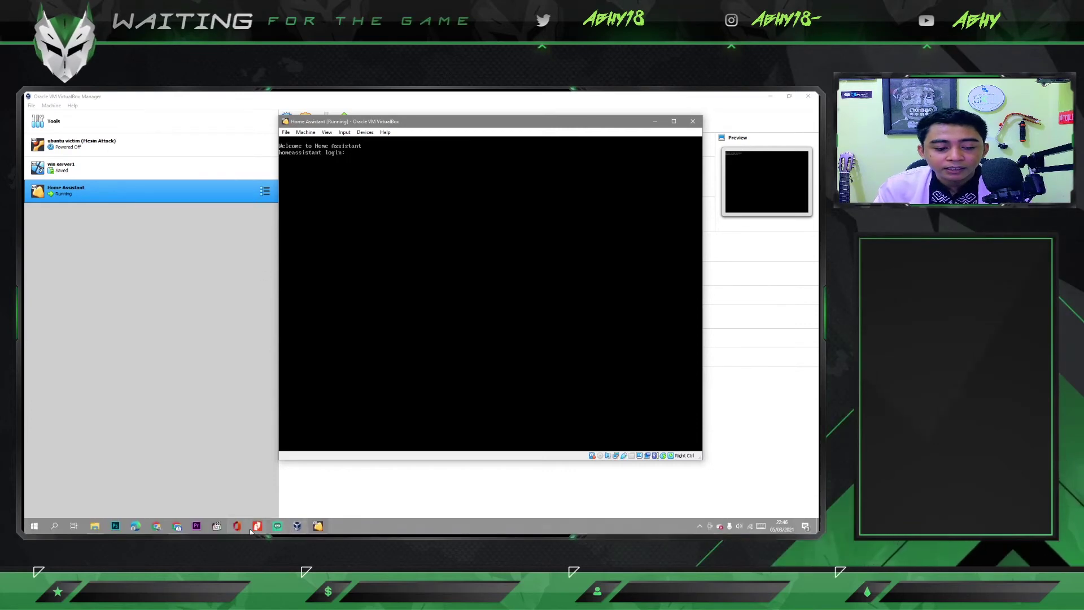
Step: Switch to the PRAKTIKUM 1 guide in Nitro Pro and examine its instructions for starting the virtual machine and logging in
{"action": "left_click", "coordinate": [257, 526]}
{"action": "left_click", "coordinate": [353, 141]}
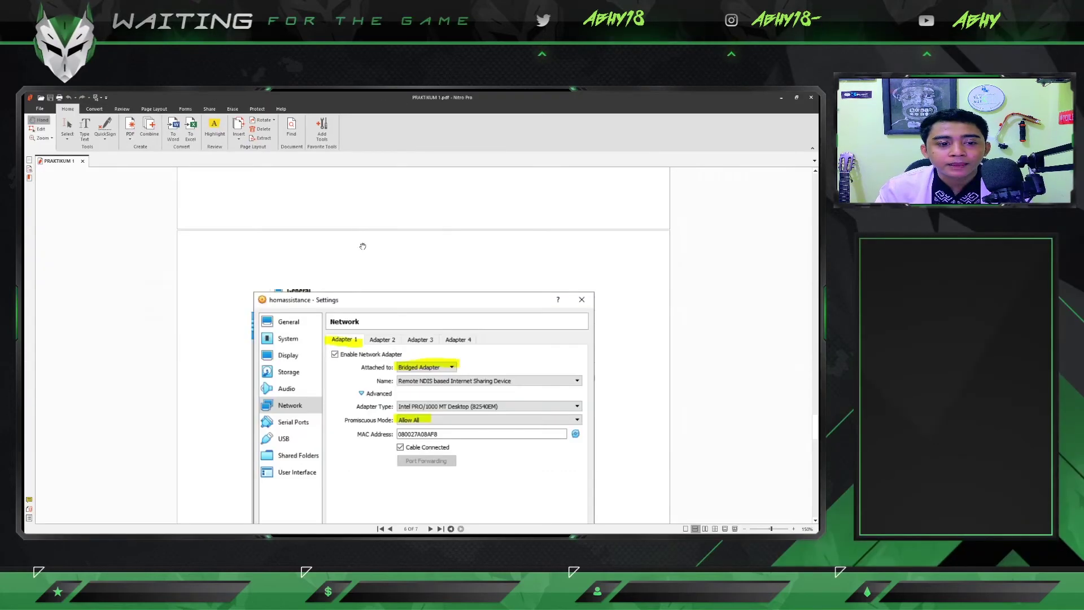
{"action": "scroll", "coordinate": [508, 359], "scroll_direction": "down", "scroll_amount": 5}
{"action": "scroll", "coordinate": [508, 359], "scroll_direction": "down", "scroll_amount": 12}
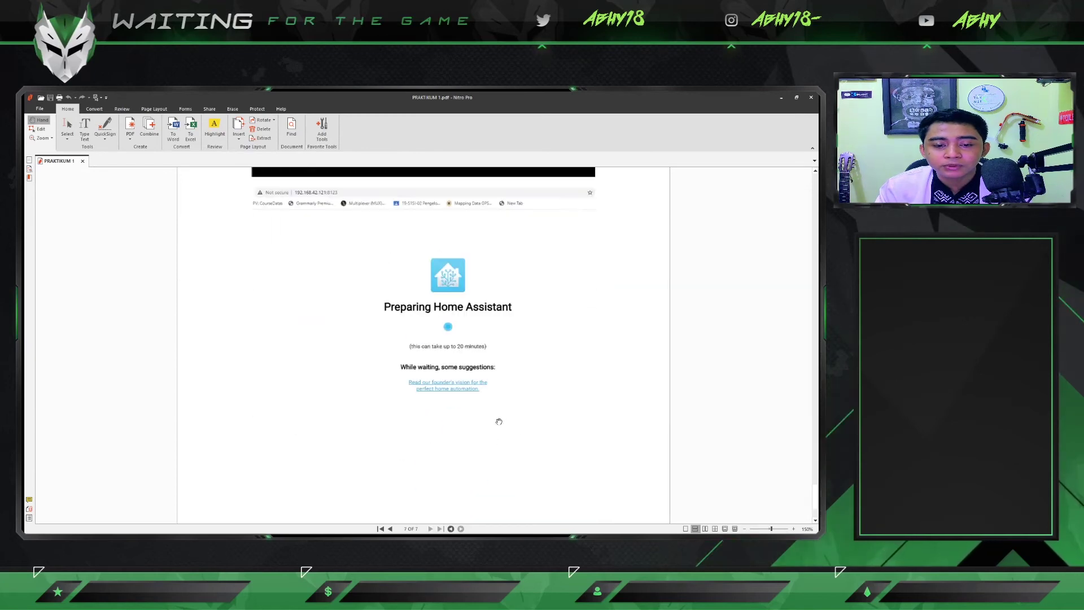
{"action": "scroll", "coordinate": [414, 361], "scroll_direction": "up", "scroll_amount": 7}
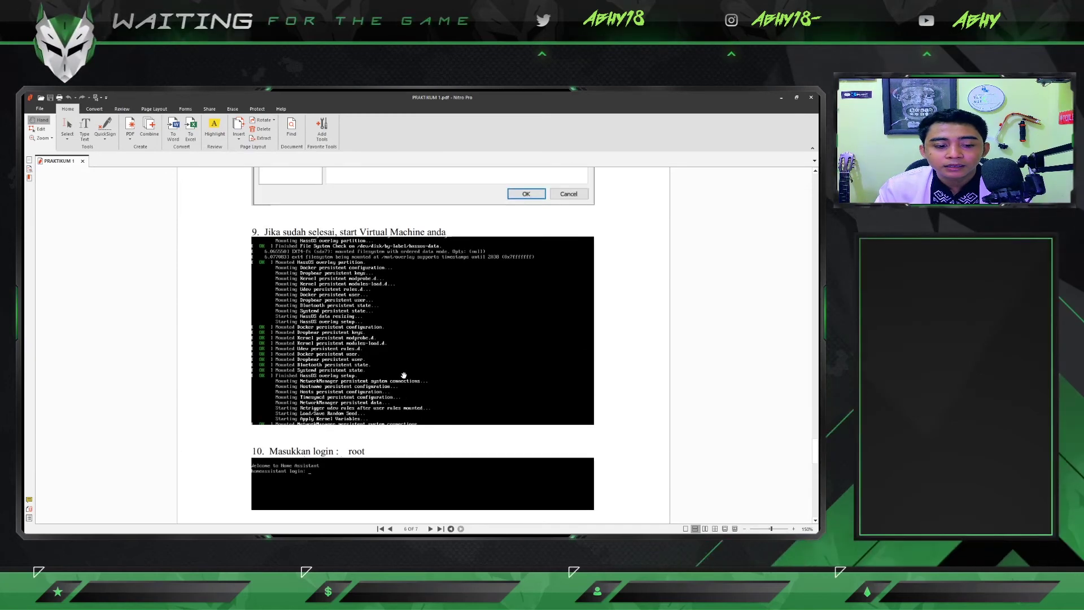
{"action": "scroll", "coordinate": [406, 380], "scroll_direction": "down", "scroll_amount": 2}
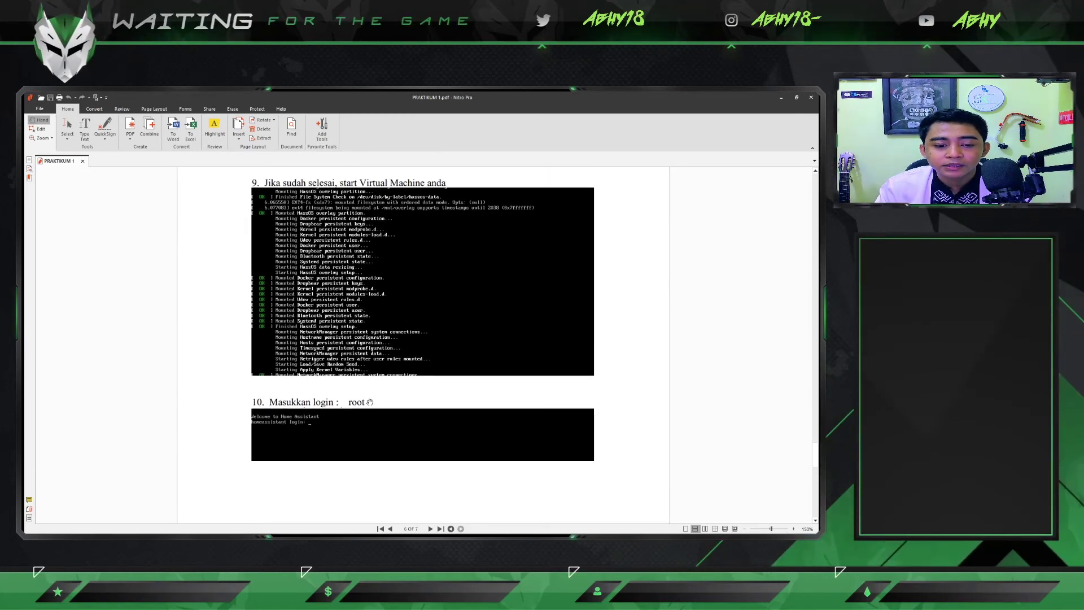
{"action": "scroll", "coordinate": [353, 401], "scroll_direction": "down", "scroll_amount": 1}
{"action": "scroll", "coordinate": [353, 399], "scroll_direction": "down", "scroll_amount": 2}
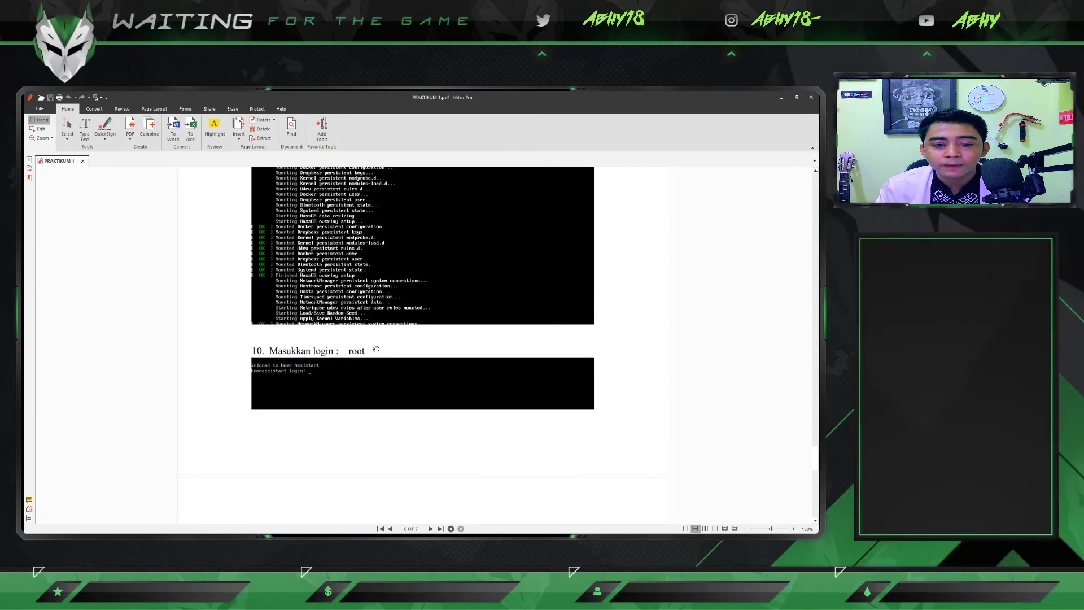
Step: Return to the Home Assistant machine's console in VirtualBox and log in as root
{"action": "left_click", "coordinate": [780, 98]}
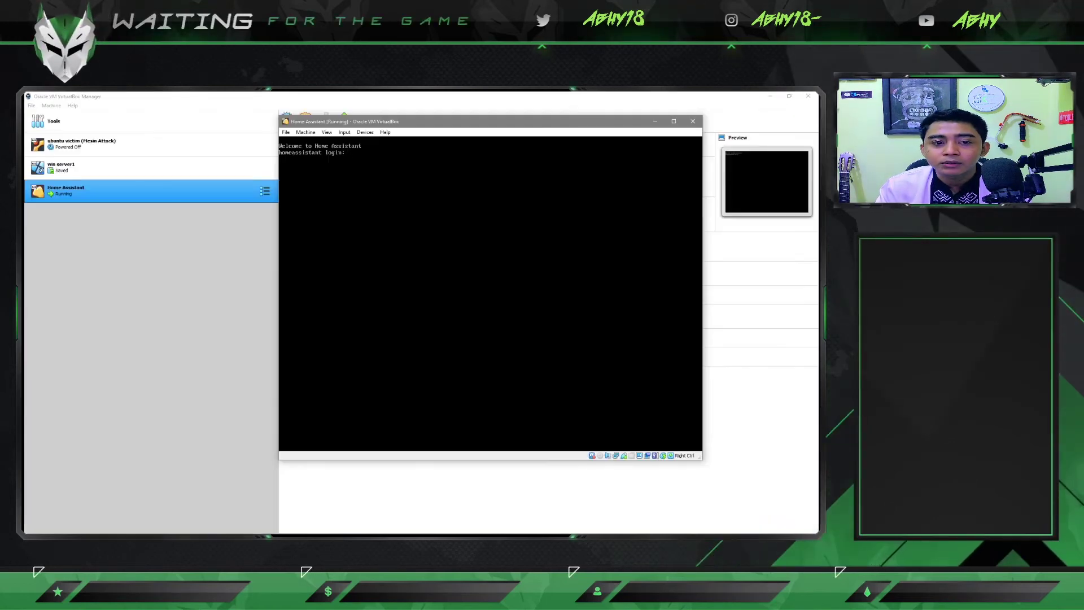
{"action": "type", "text": "oot"}
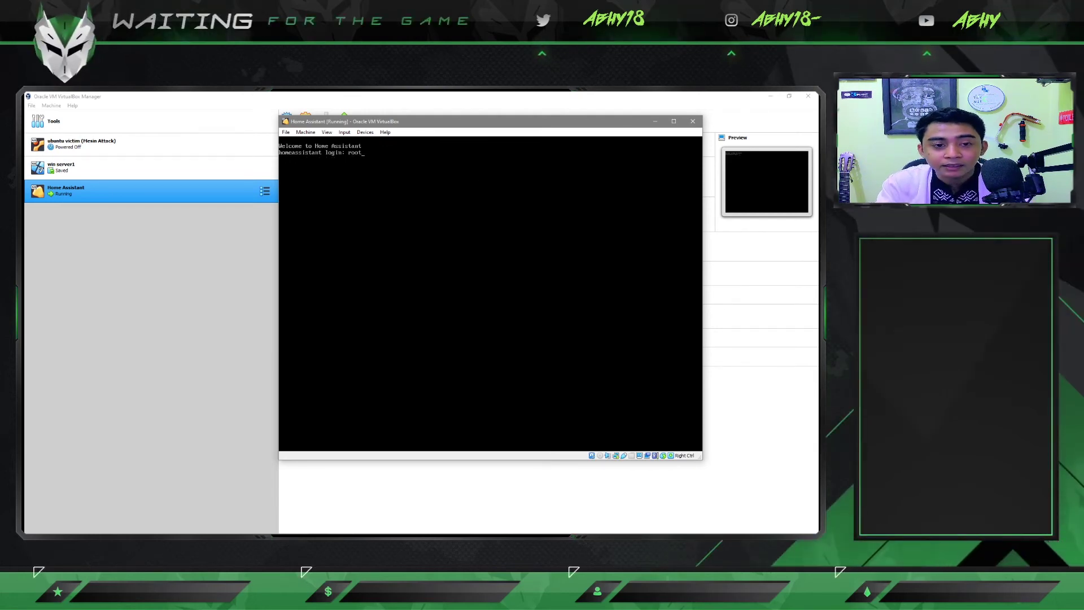
{"action": "key", "text": "Return"}
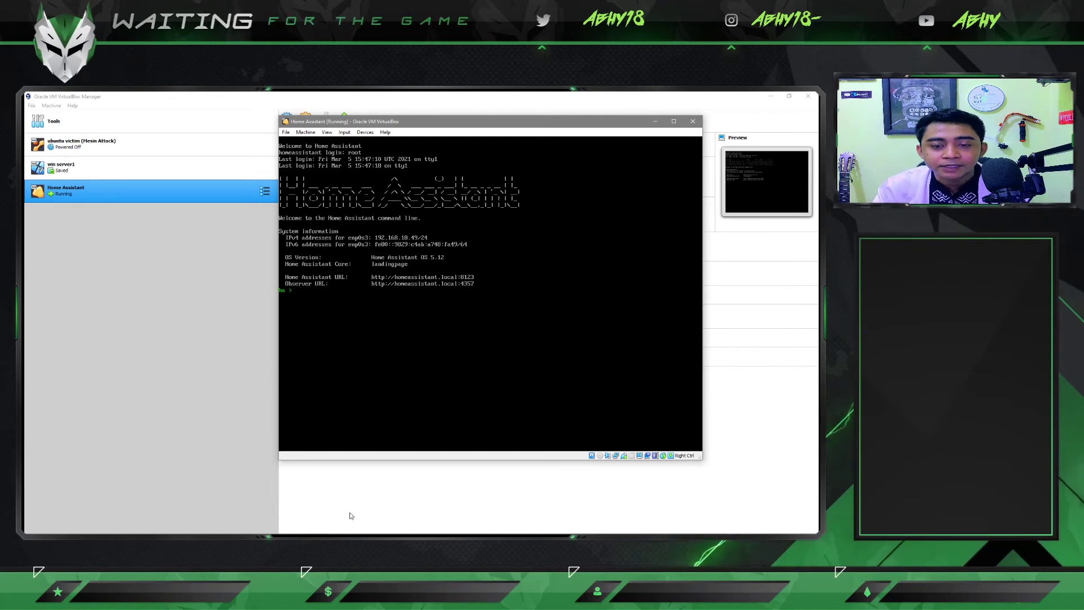
Step: Switch to the guide in Nitro Pro and examine step 11 on opening Home Assistant in a browser by IP address and port
{"action": "mouse_move", "coordinate": [339, 532]}
{"action": "left_click", "coordinate": [257, 530]}
{"action": "scroll", "coordinate": [468, 399], "scroll_direction": "down", "scroll_amount": 2}
{"action": "scroll", "coordinate": [466, 398], "scroll_direction": "down", "scroll_amount": 3}
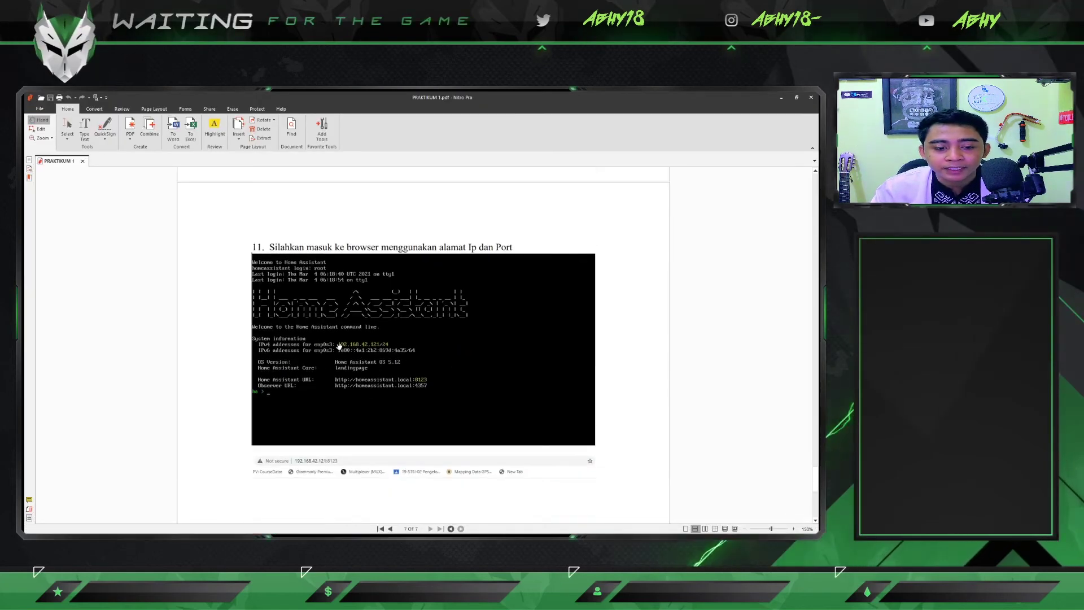
{"action": "scroll", "coordinate": [363, 367], "scroll_direction": "down", "scroll_amount": 1}
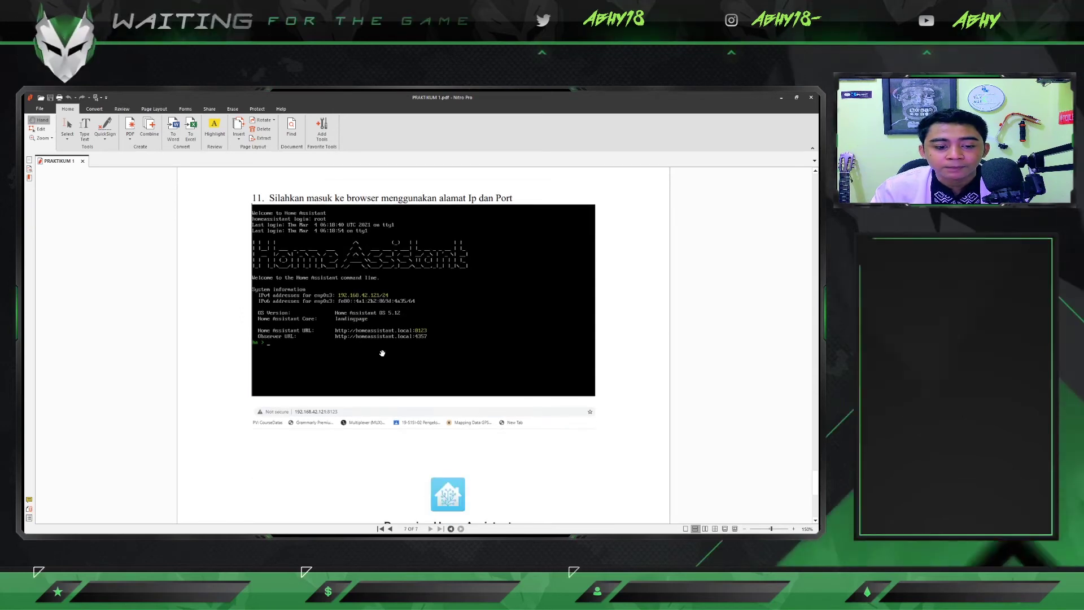
{"action": "scroll", "coordinate": [361, 449], "scroll_direction": "down", "scroll_amount": 3}
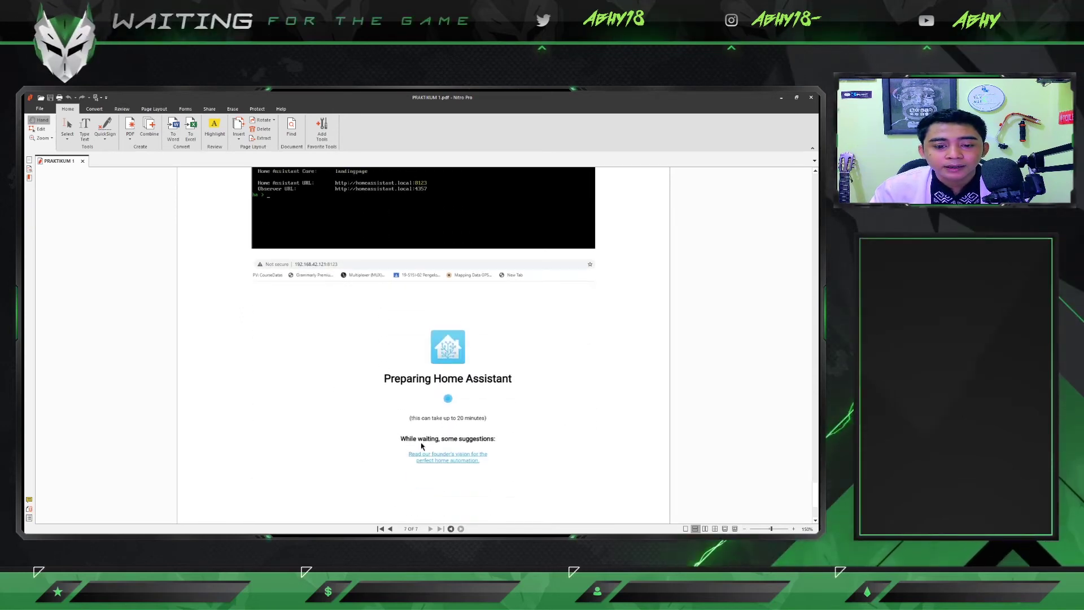
{"action": "scroll", "coordinate": [423, 445], "scroll_direction": "down", "scroll_amount": 1}
{"action": "scroll", "coordinate": [508, 358], "scroll_direction": "up", "scroll_amount": 4}
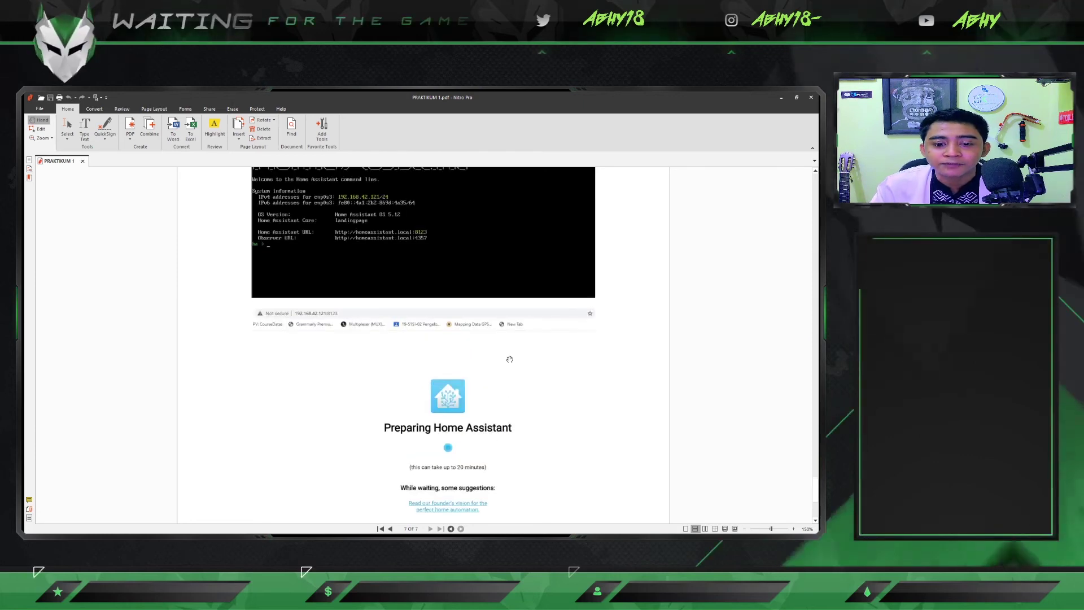
Step: Minimise the guide and VirtualBox Manager and arrange the Home Assistant console side by side with Chrome, with a new browser tab open
{"action": "scroll", "coordinate": [589, 298], "scroll_direction": "up", "scroll_amount": 1}
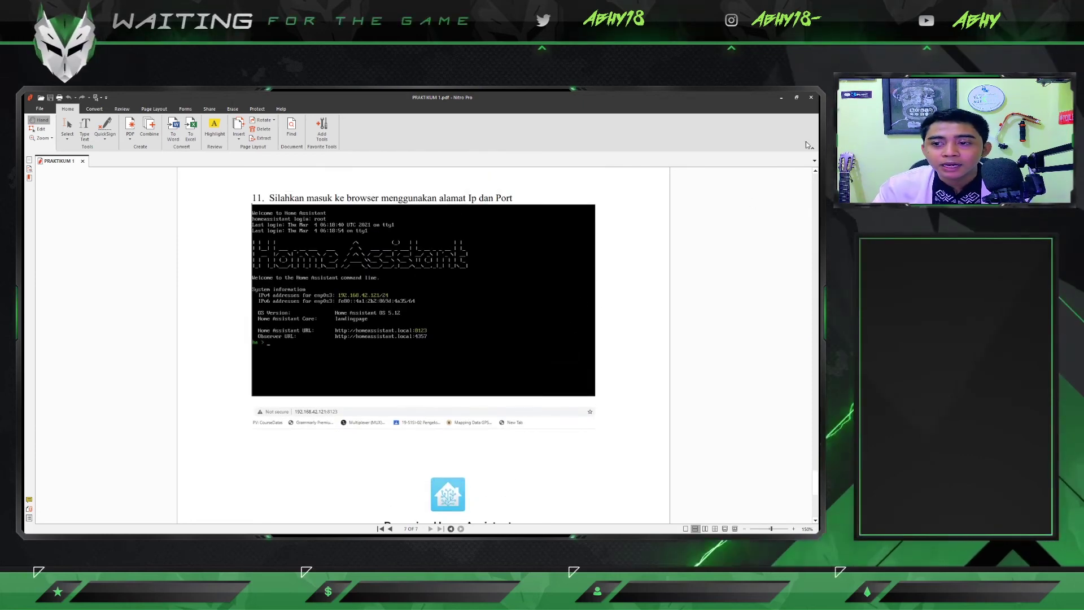
{"action": "left_click", "coordinate": [781, 98]}
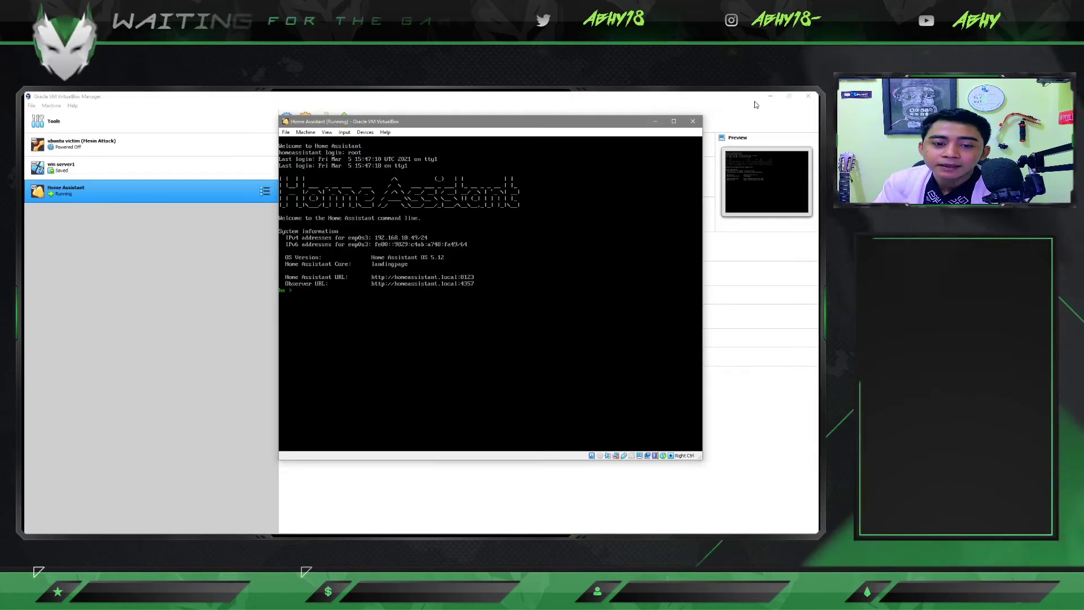
{"action": "left_click_drag", "start_coordinate": [444, 121], "coordinate": [417, 140]}
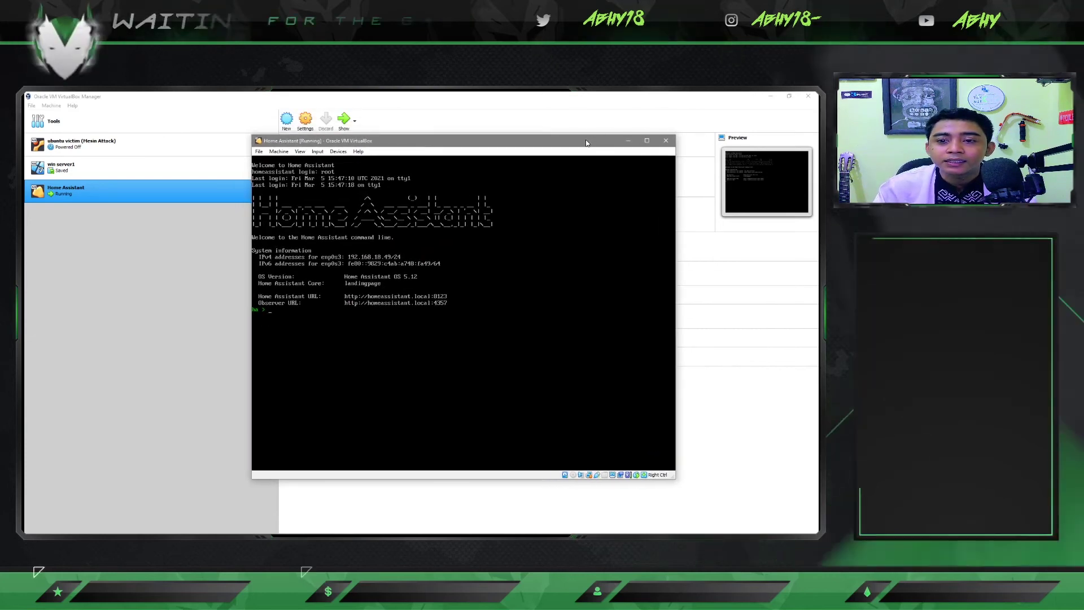
{"action": "left_click_drag", "start_coordinate": [642, 139], "coordinate": [497, 142]}
{"action": "left_click", "coordinate": [779, 95]}
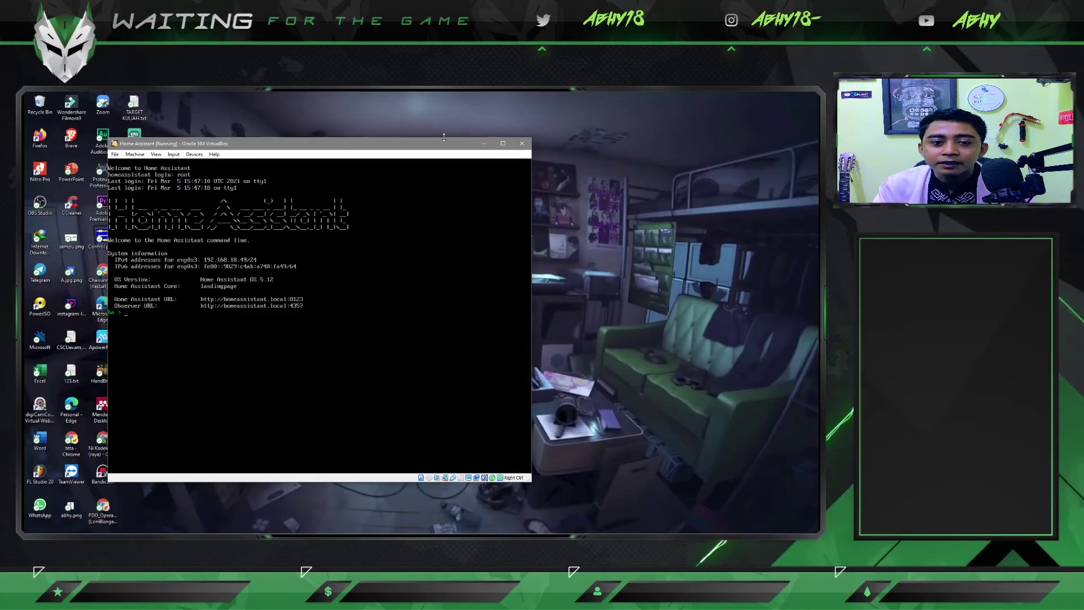
{"action": "left_click_drag", "start_coordinate": [421, 144], "coordinate": [819, 140]}
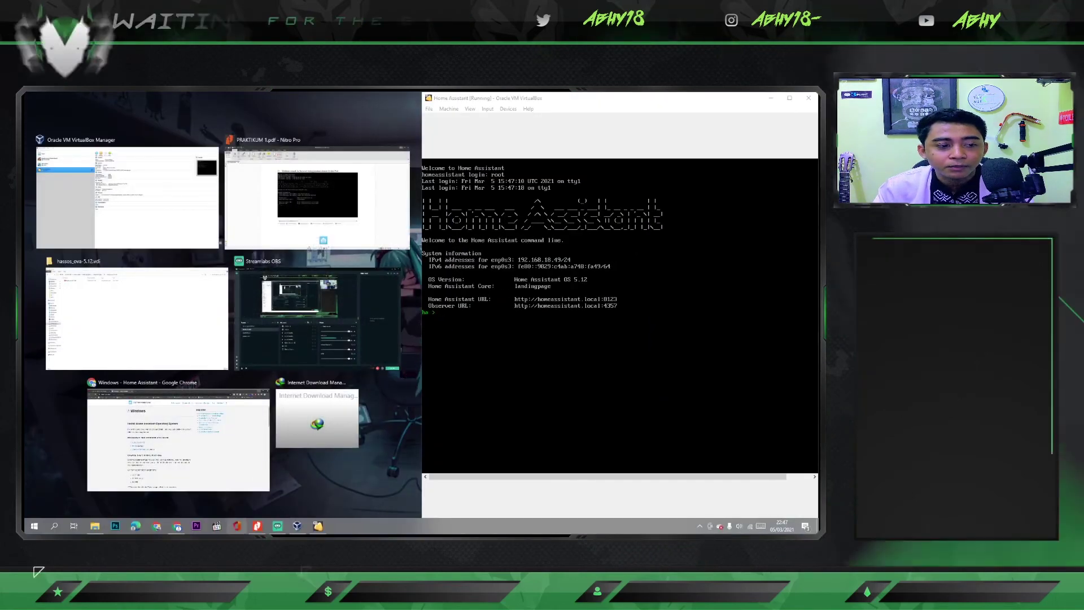
{"action": "left_click", "coordinate": [176, 530]}
{"action": "key", "text": "super+Left"}
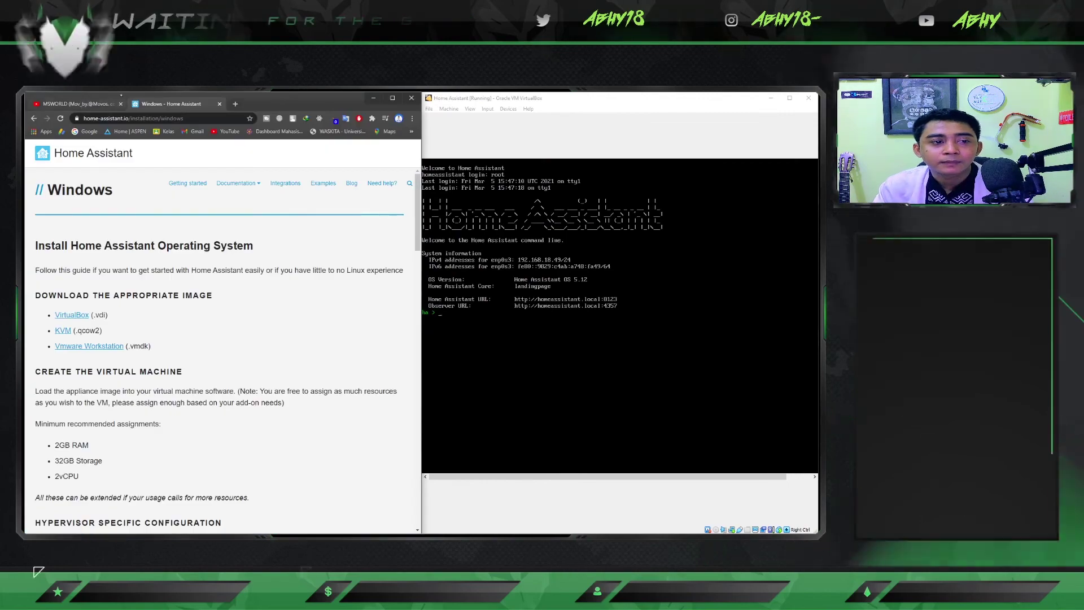
{"action": "left_click", "coordinate": [237, 107]}
{"action": "left_click", "coordinate": [234, 119]}
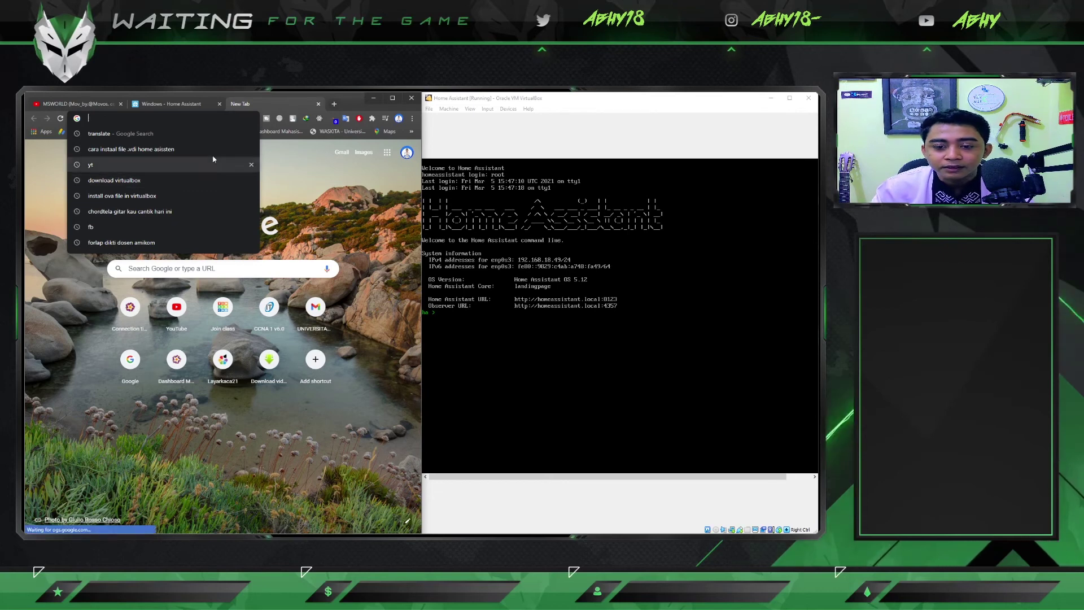
Step: Try to open Home Assistant in the browser at 192.168.18.49, without a port, and reload the page
{"action": "type", "text": "192."}
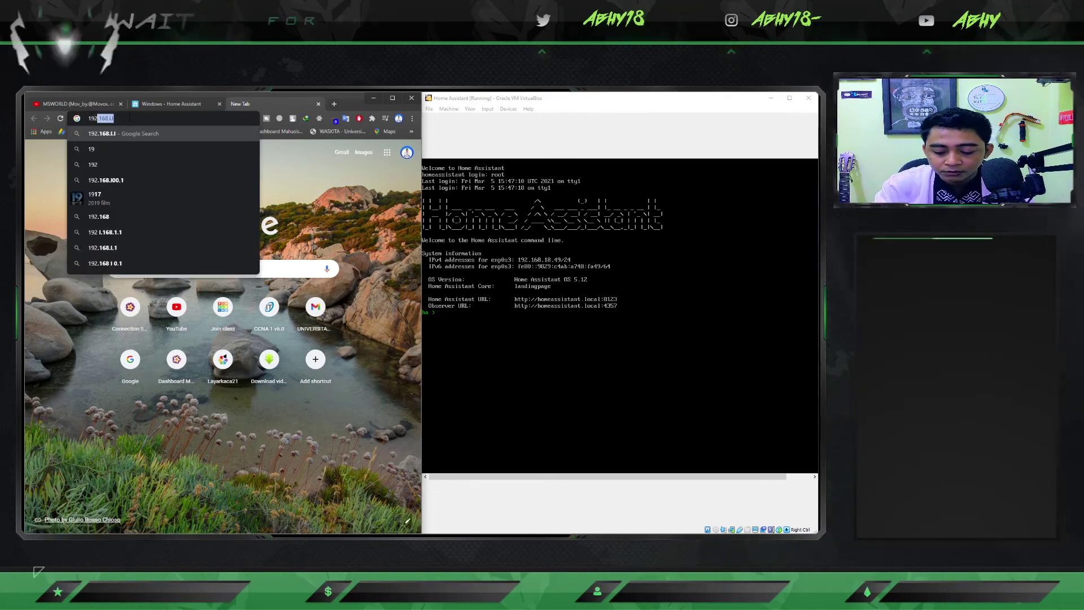
{"action": "type", "text": "186"}
{"action": "key", "text": "BackSpace"}
{"action": "key", "text": "BackSpace"}
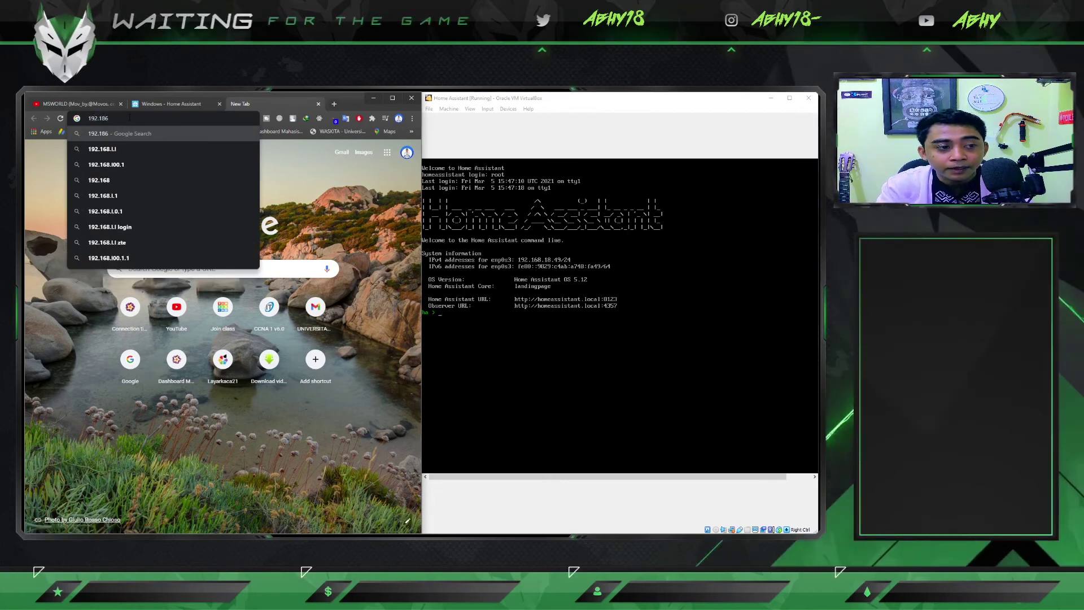
{"action": "type", "text": "68."}
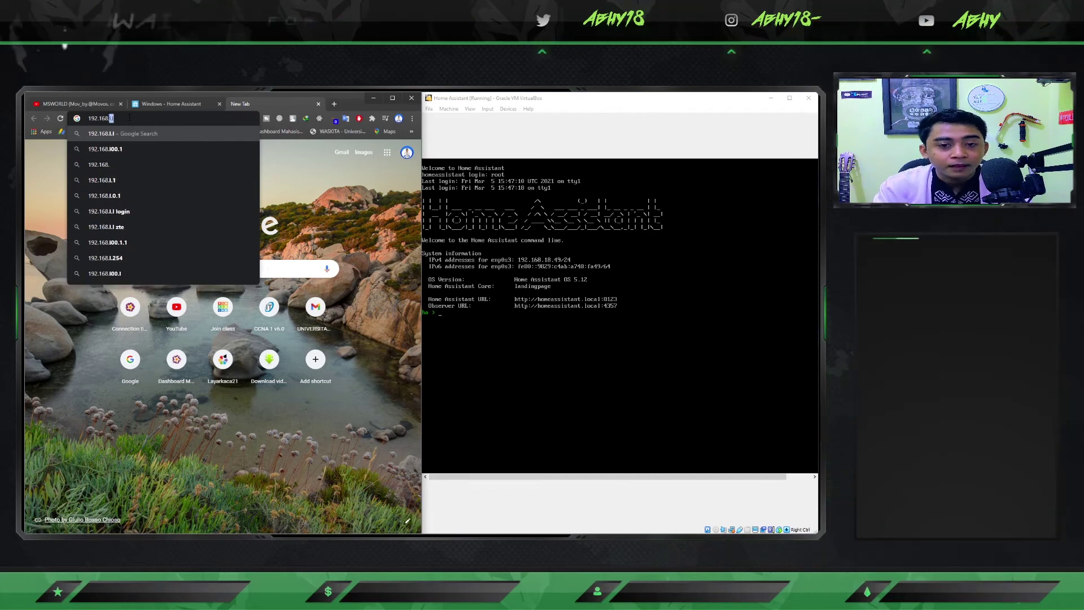
{"action": "type", "text": "18"}
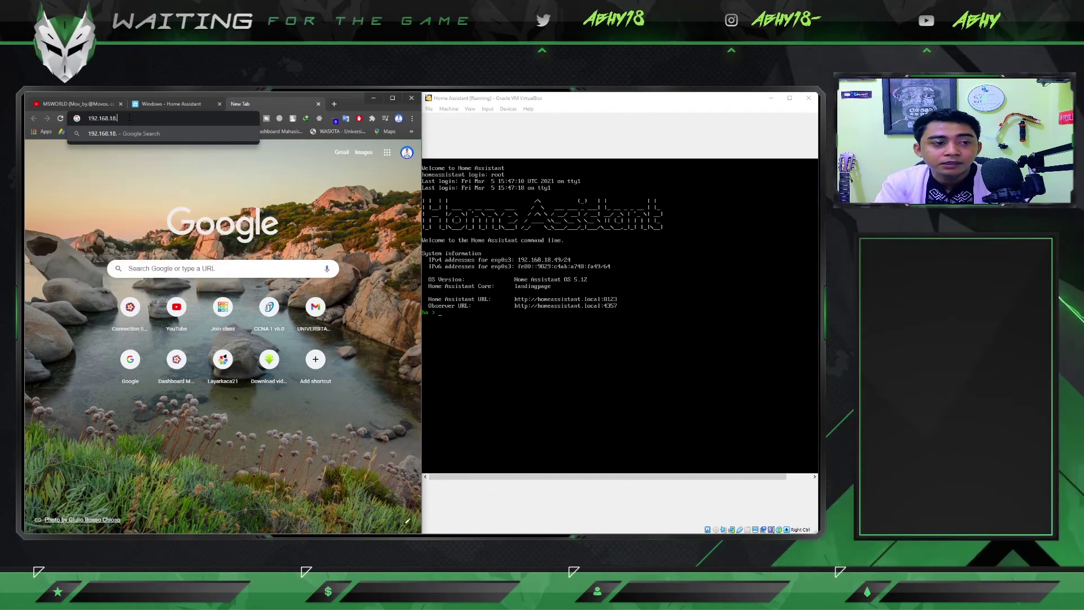
{"action": "type", "text": ".49"}
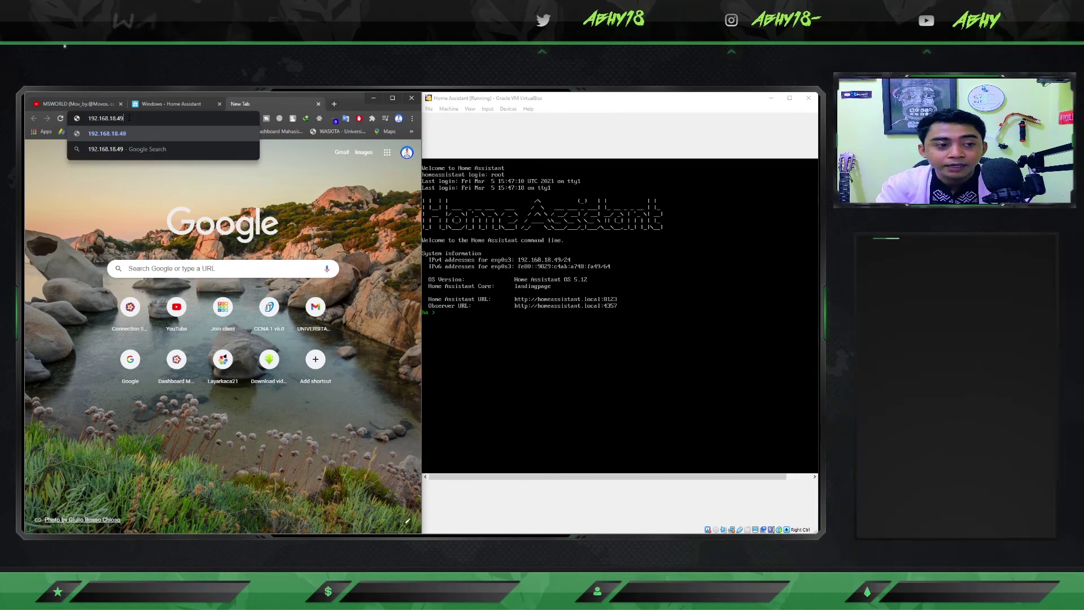
{"action": "key", "text": "Return"}
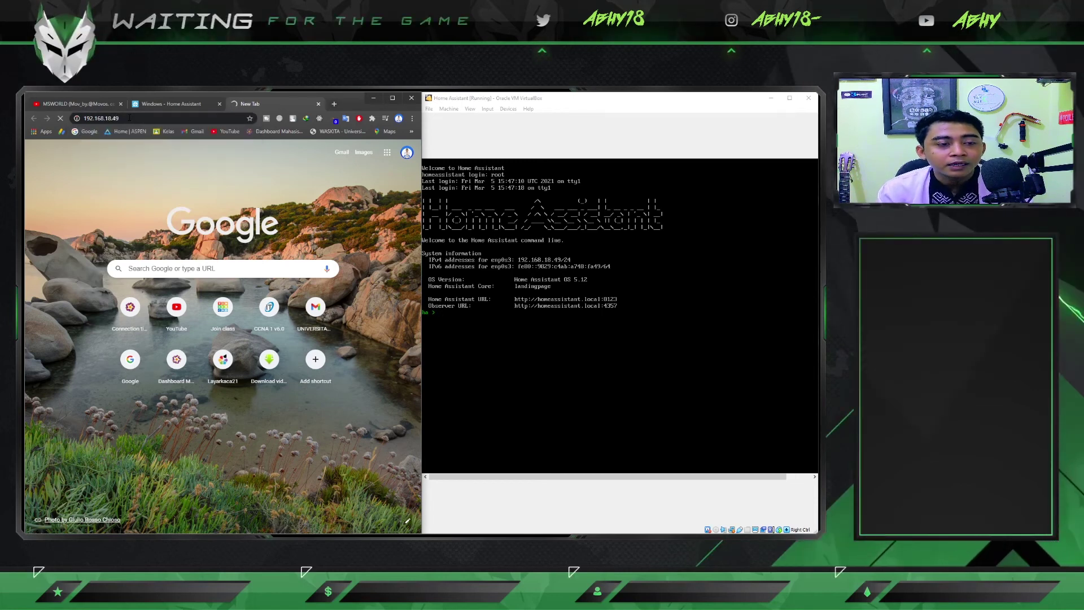
{"action": "key", "text": "F5"}
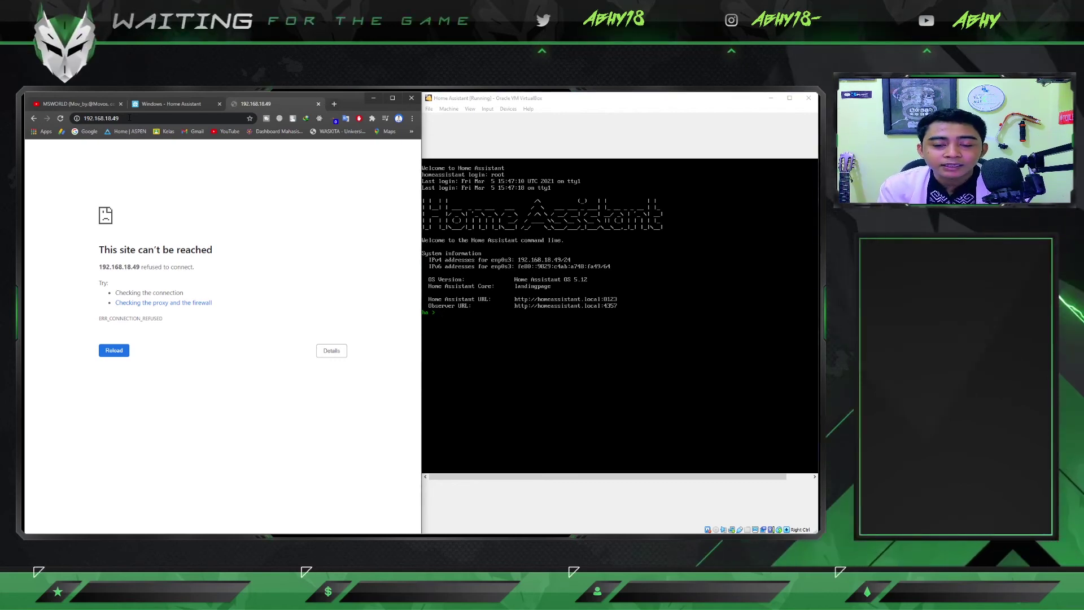
{"action": "key", "text": "F5"}
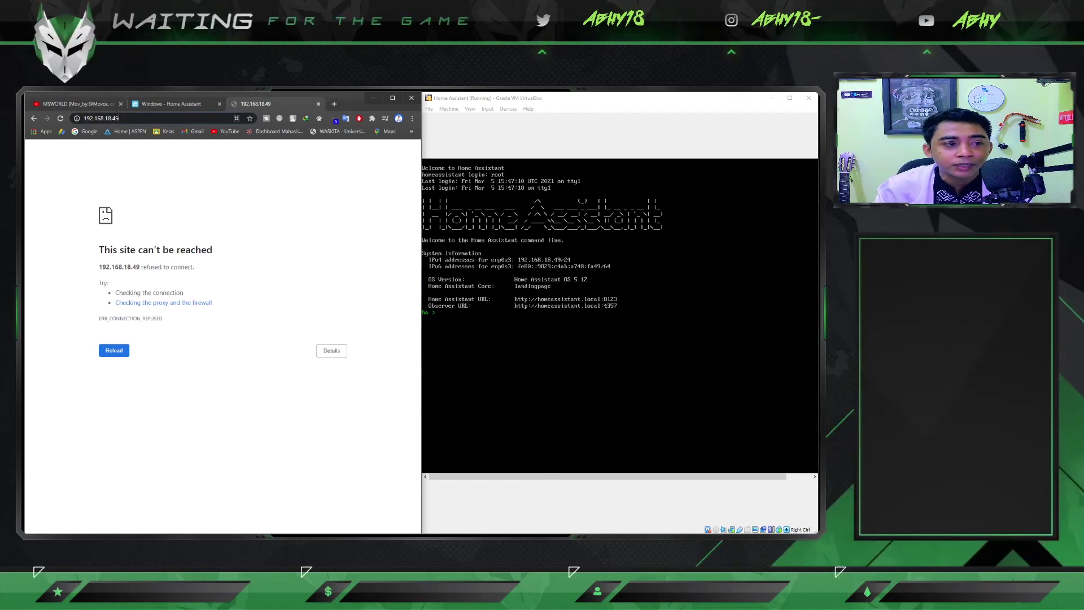
Step: Replace the browser address with homeassistant.local:8123 and load the page
{"action": "key", "text": "ctrl+a"}
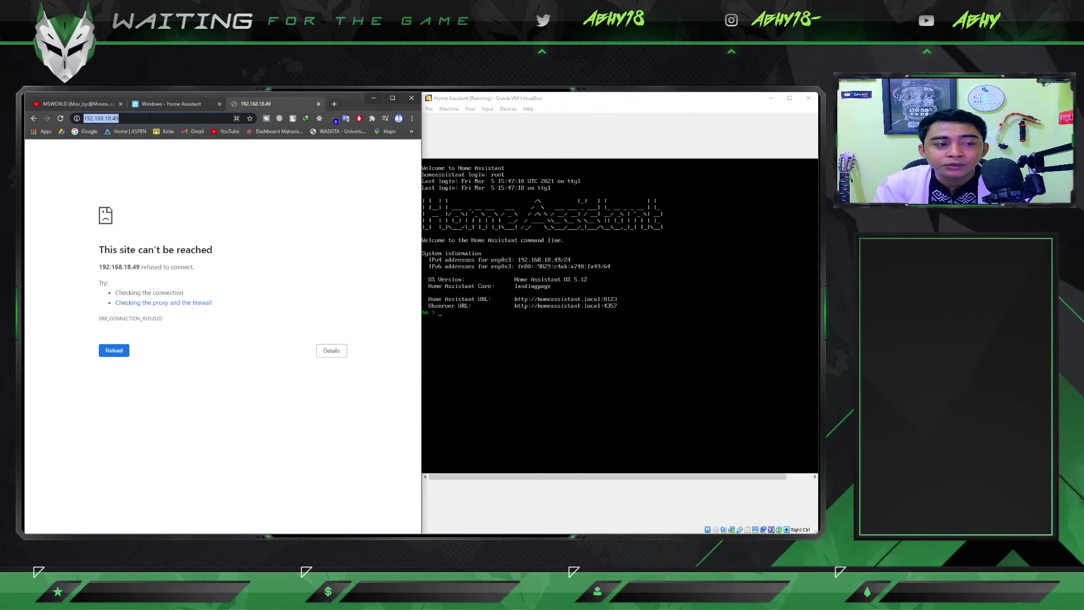
{"action": "type", "text": "ho"}
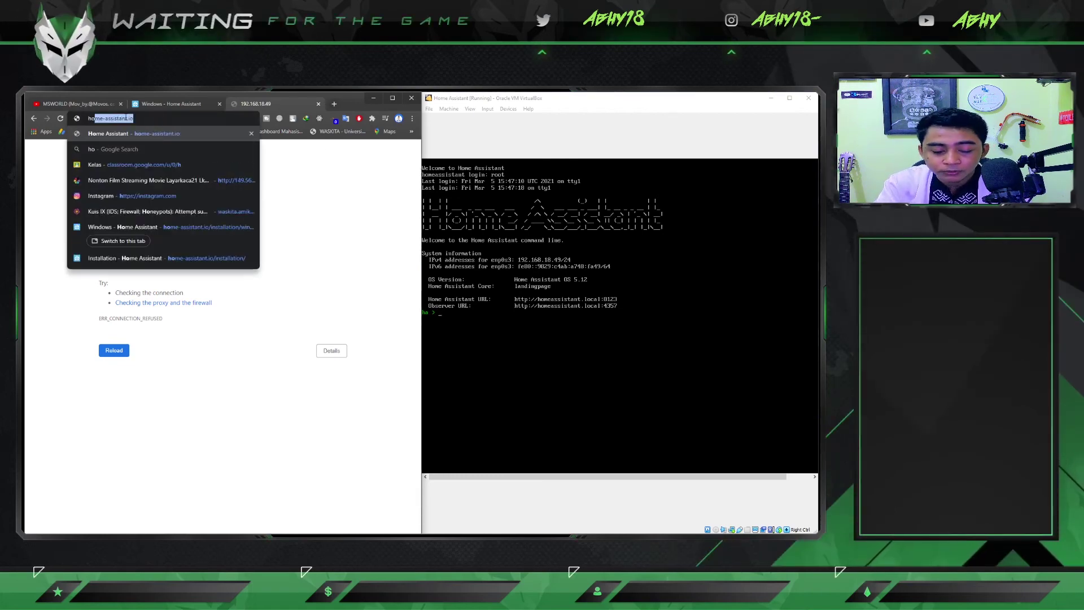
{"action": "type", "text": "meassi"}
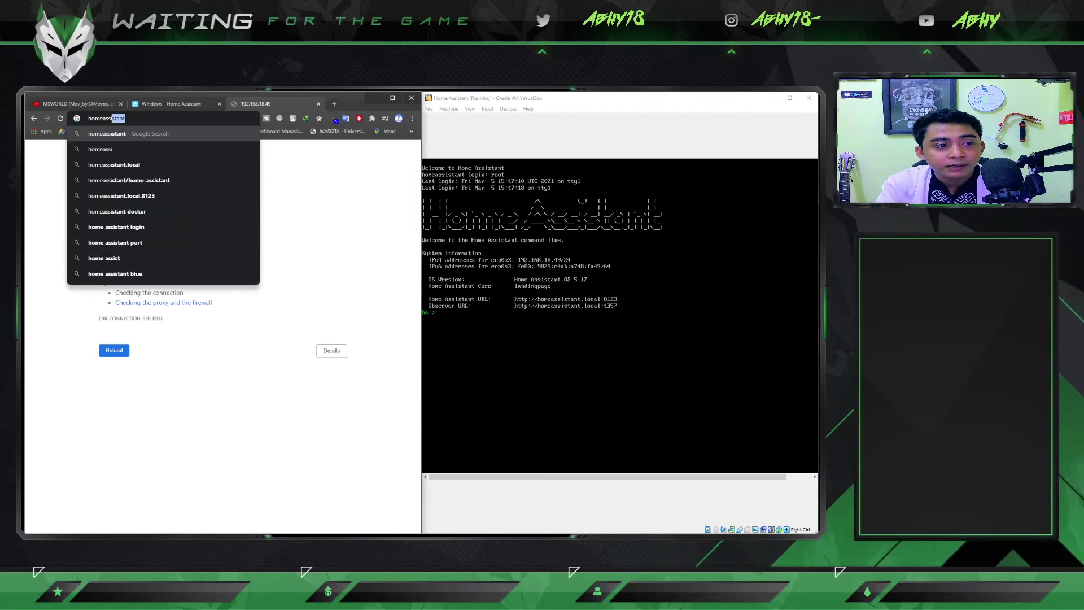
{"action": "type", "text": "sta"}
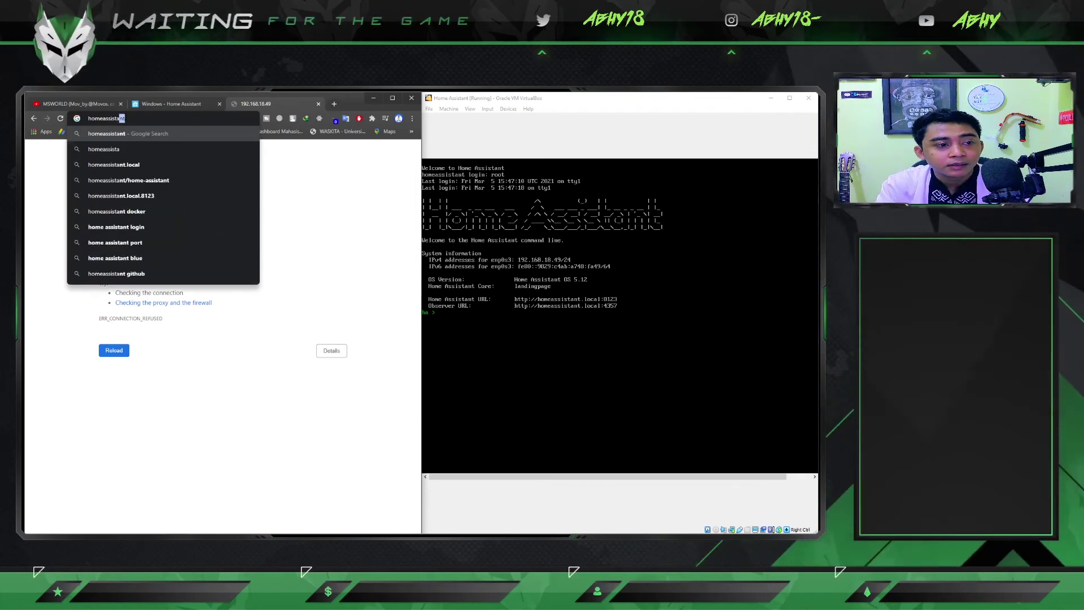
{"action": "type", "text": "nt"}
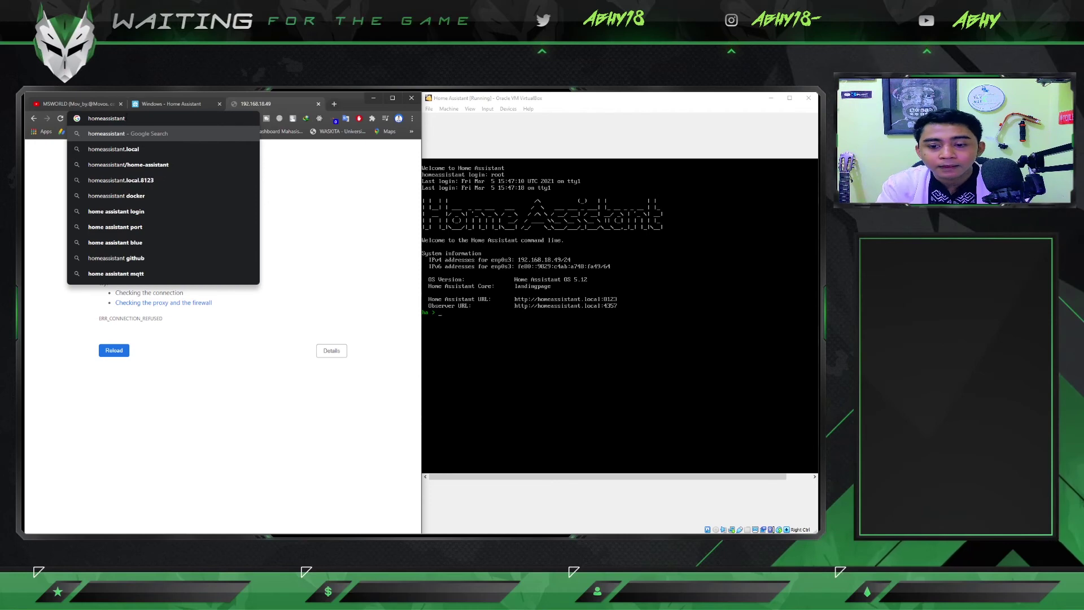
{"action": "type", "text": ".col"}
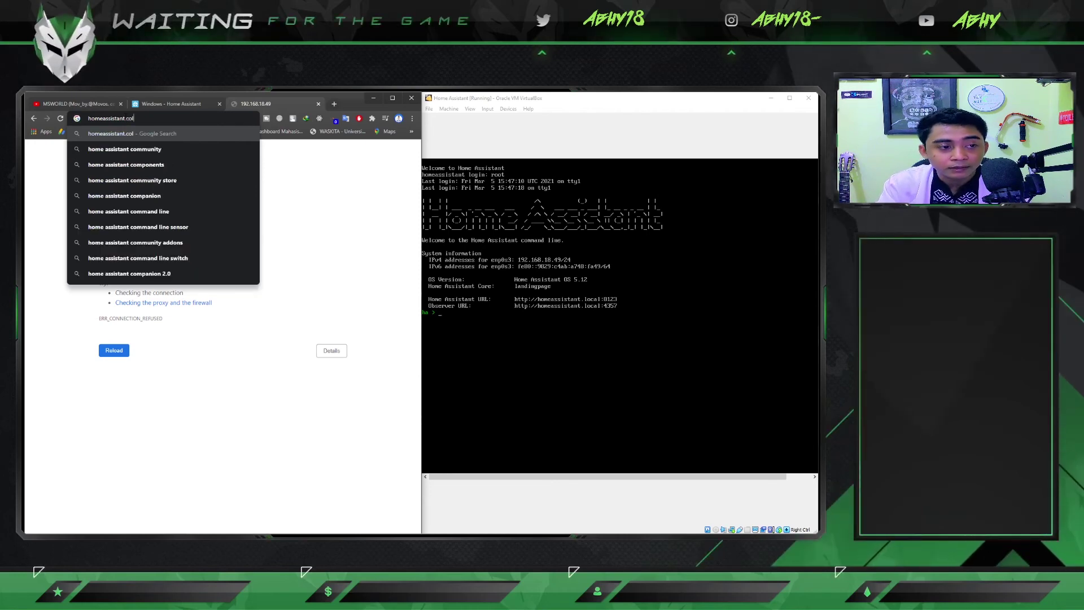
{"action": "key", "text": "BackSpace"}
{"action": "key", "text": "BackSpace"}
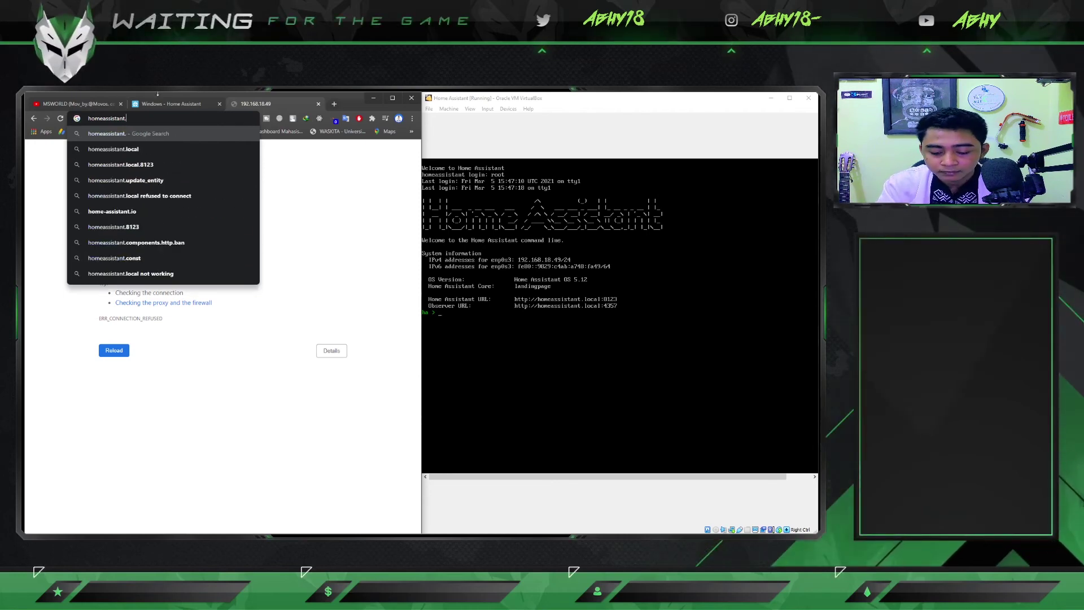
{"action": "type", "text": "local"}
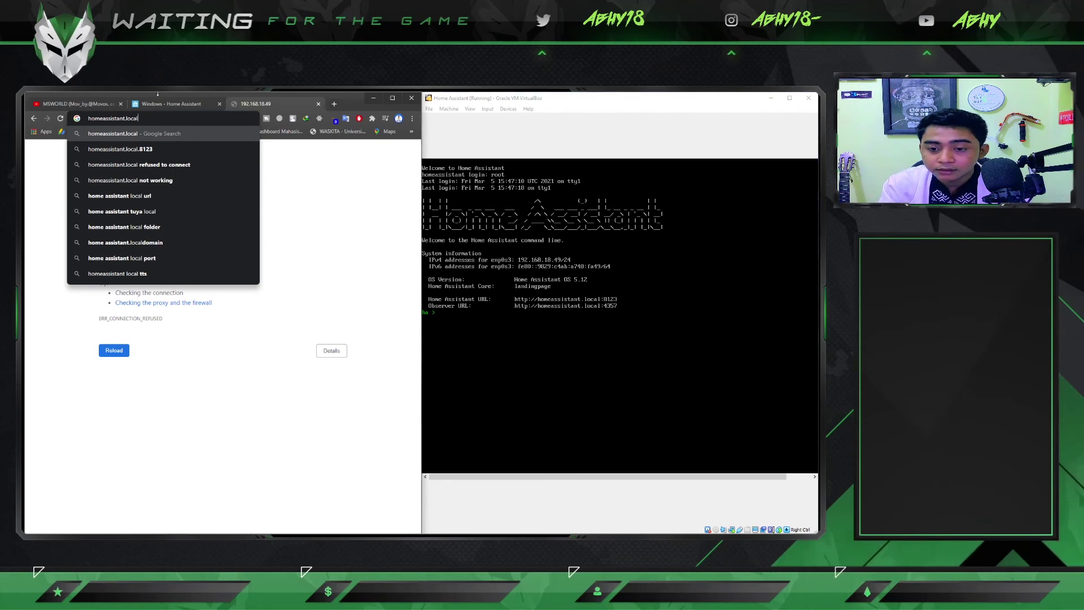
{"action": "type", "text": ":"}
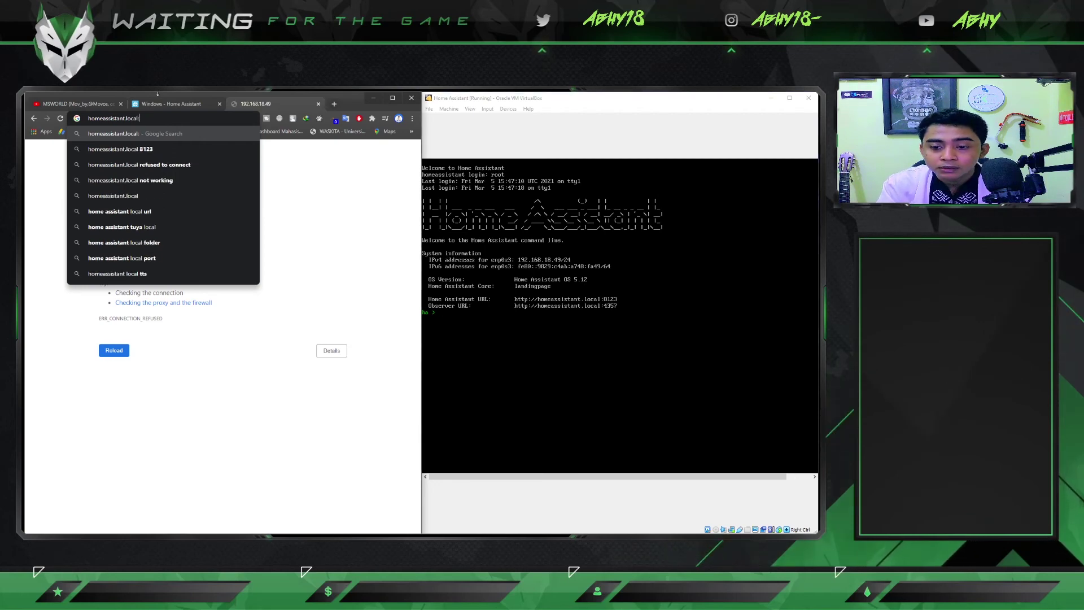
{"action": "type", "text": "81"}
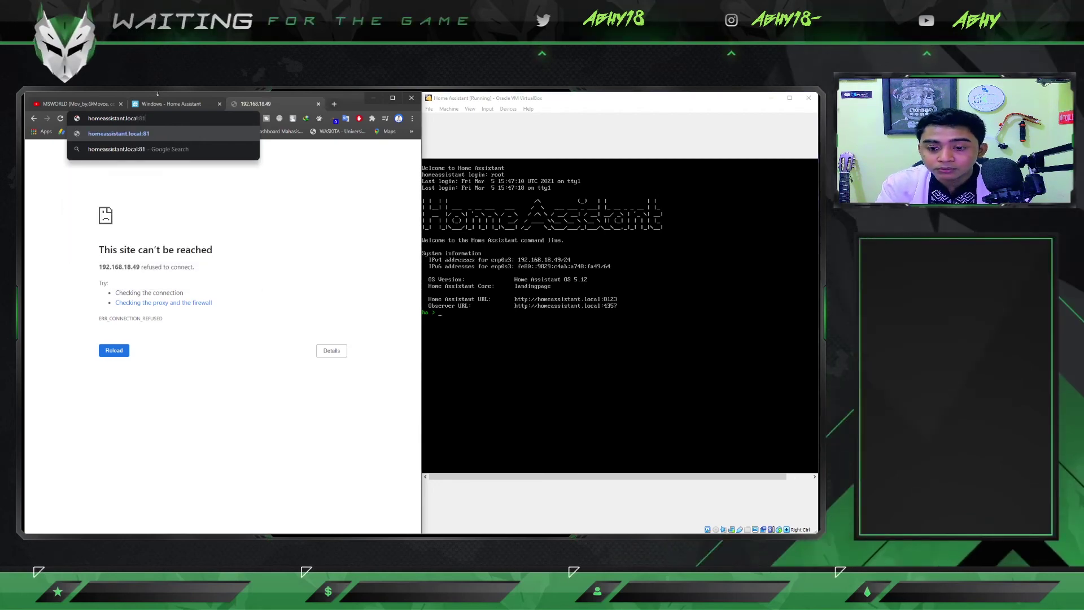
{"action": "type", "text": "23"}
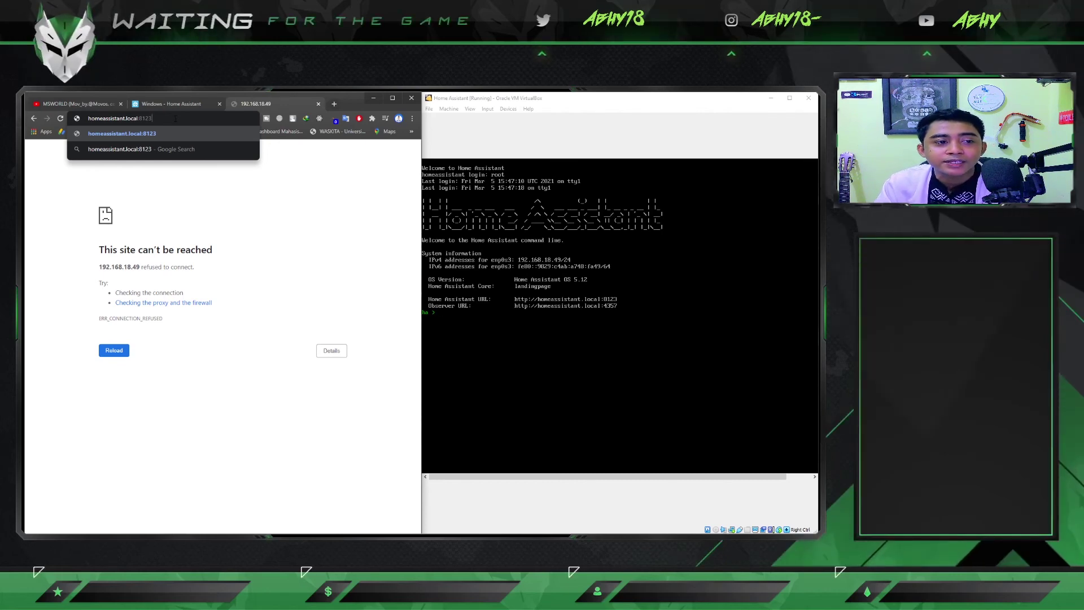
{"action": "key", "text": "Return"}
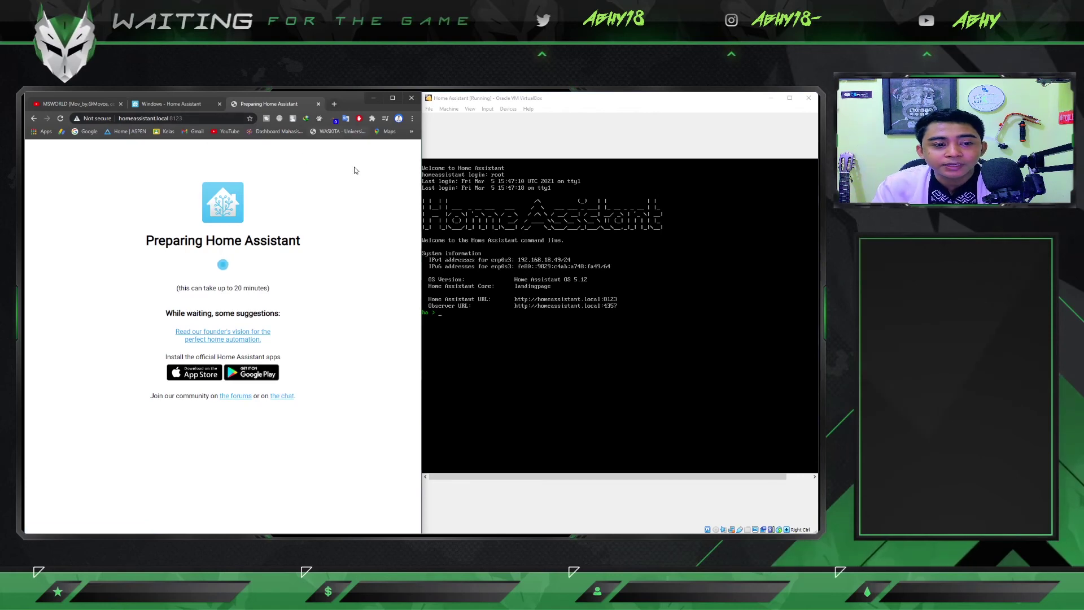
Step: Switch to the guide in Nitro Pro, place it beside Chrome and compare step 11's browser screenshot with the loaded page
{"action": "mouse_move", "coordinate": [218, 526]}
{"action": "left_click", "coordinate": [257, 527]}
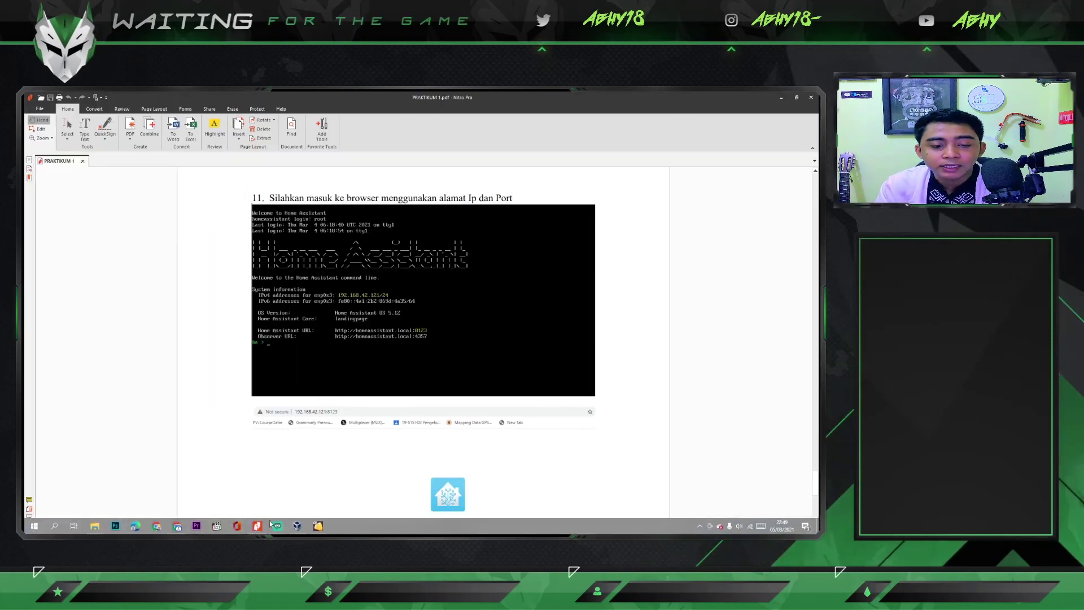
{"action": "left_click_drag", "start_coordinate": [309, 97], "coordinate": [819, 135]}
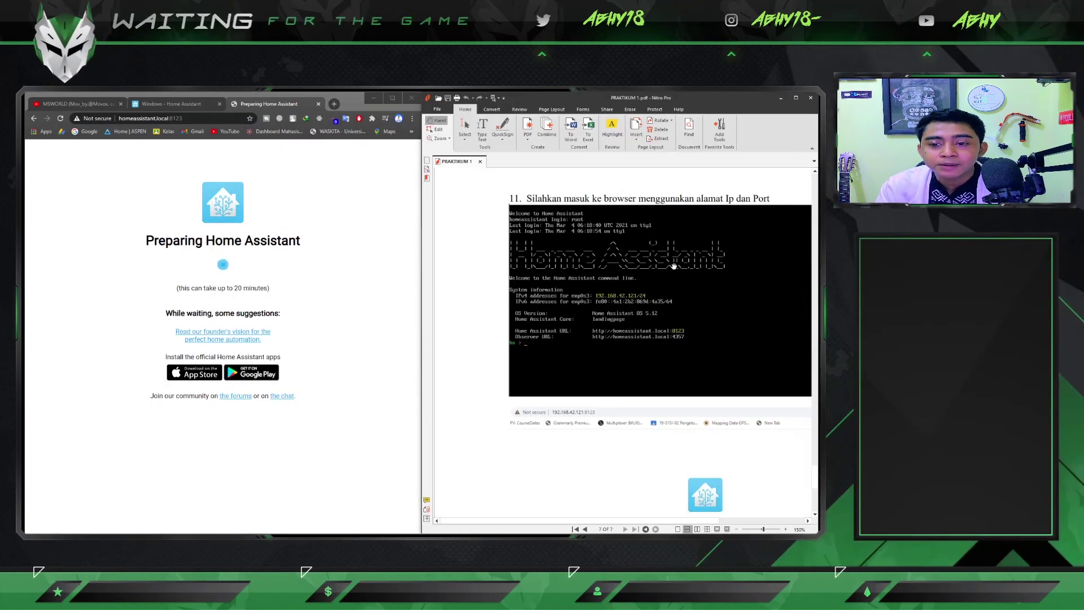
{"action": "scroll", "coordinate": [565, 395], "scroll_direction": "down", "scroll_amount": 10}
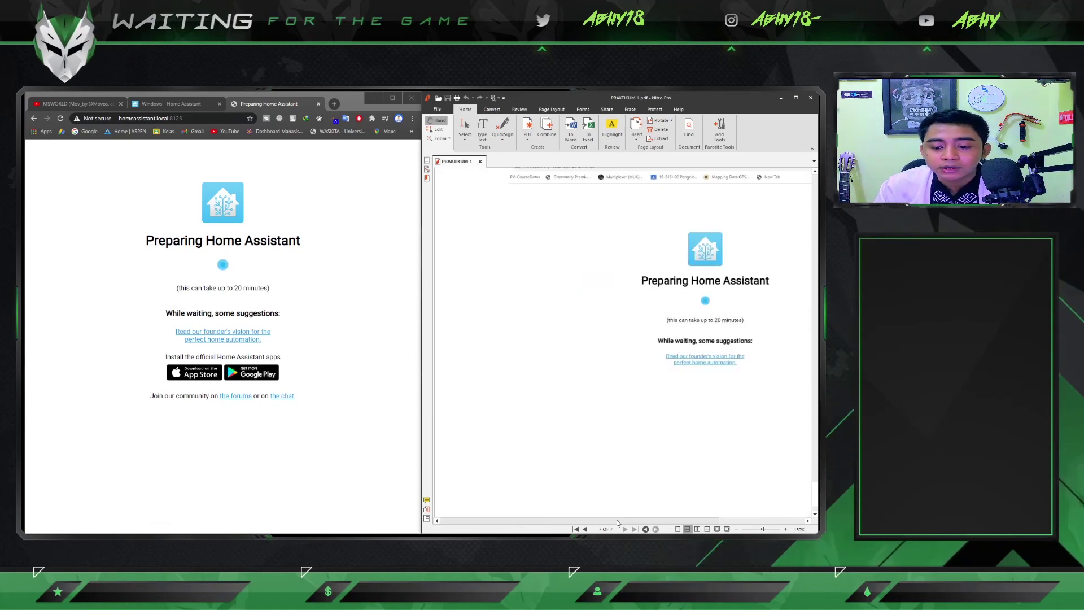
{"action": "scroll", "coordinate": [610, 495], "scroll_direction": "right", "scroll_amount": 3}
{"action": "scroll", "coordinate": [619, 481], "scroll_direction": "up", "scroll_amount": 3}
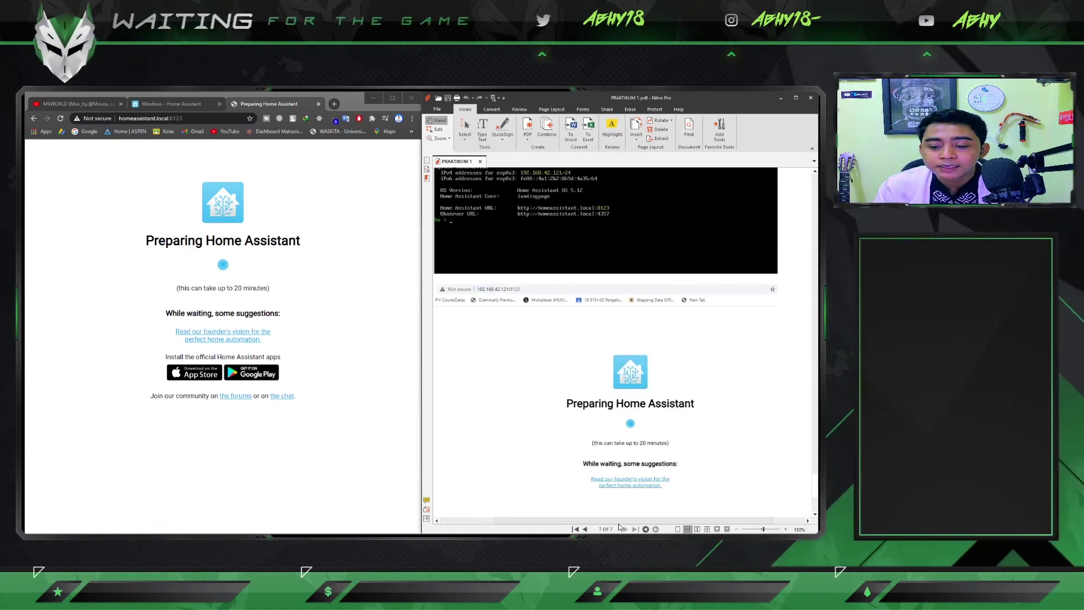
{"action": "left_click_drag", "start_coordinate": [619, 520], "coordinate": [598, 519]}
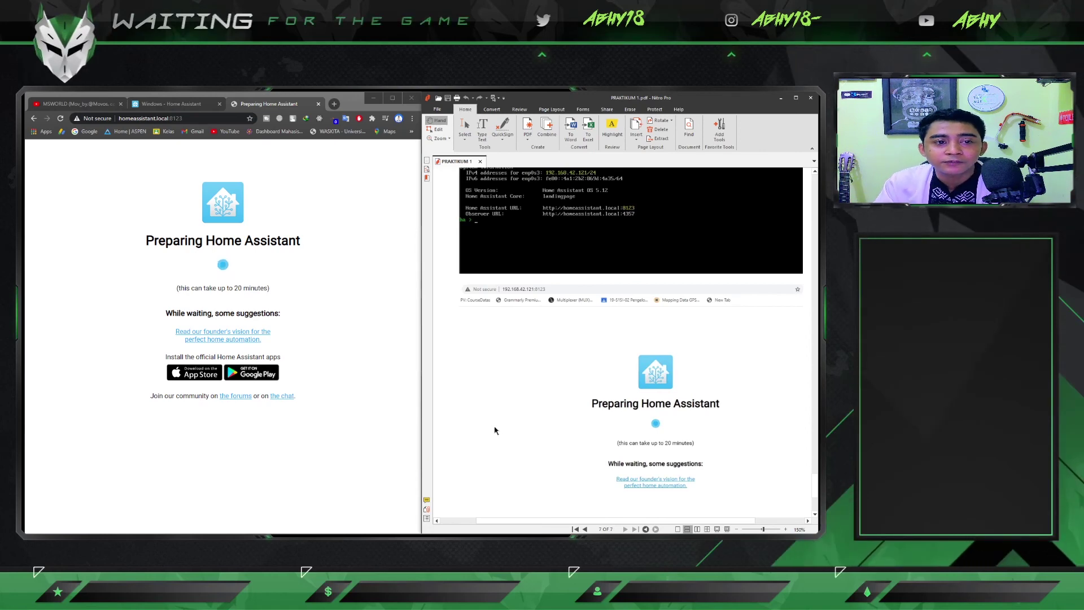
{"action": "scroll", "coordinate": [493, 430], "scroll_direction": "up", "scroll_amount": 3}
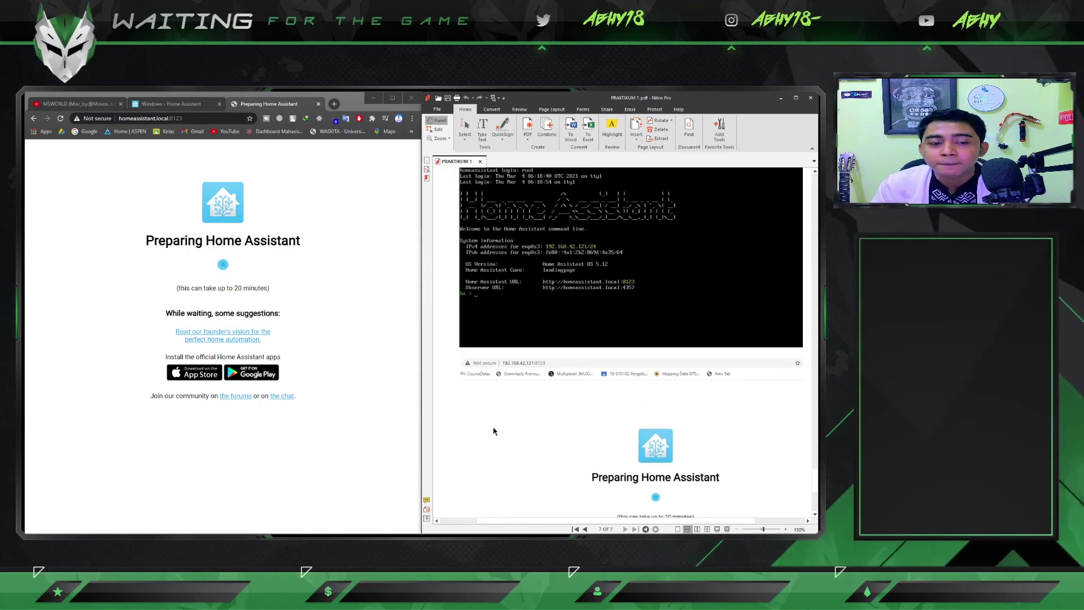
{"action": "scroll", "coordinate": [607, 444], "scroll_direction": "down", "scroll_amount": 5}
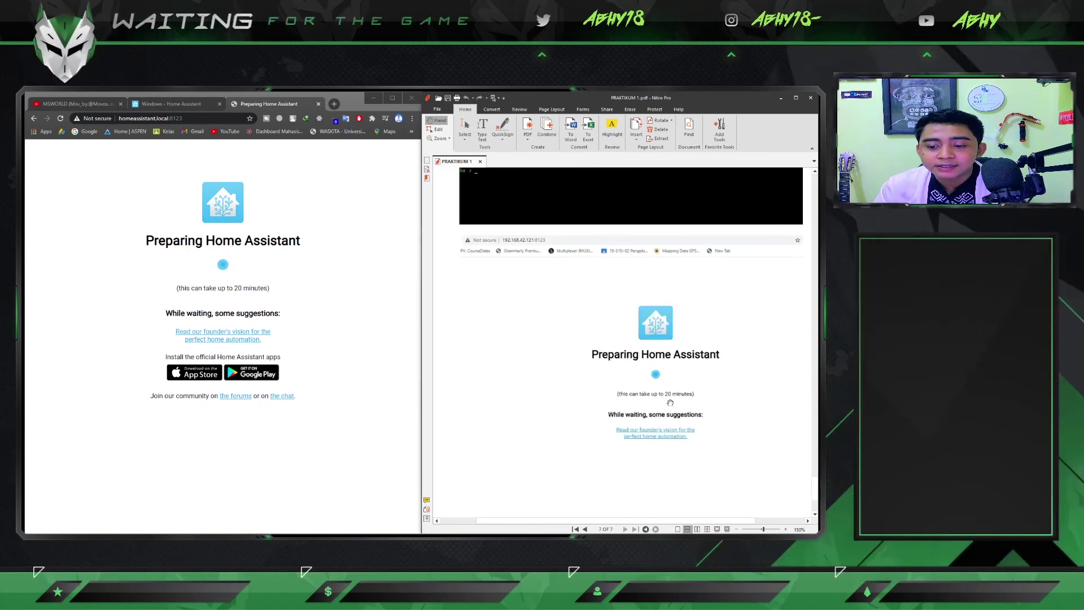